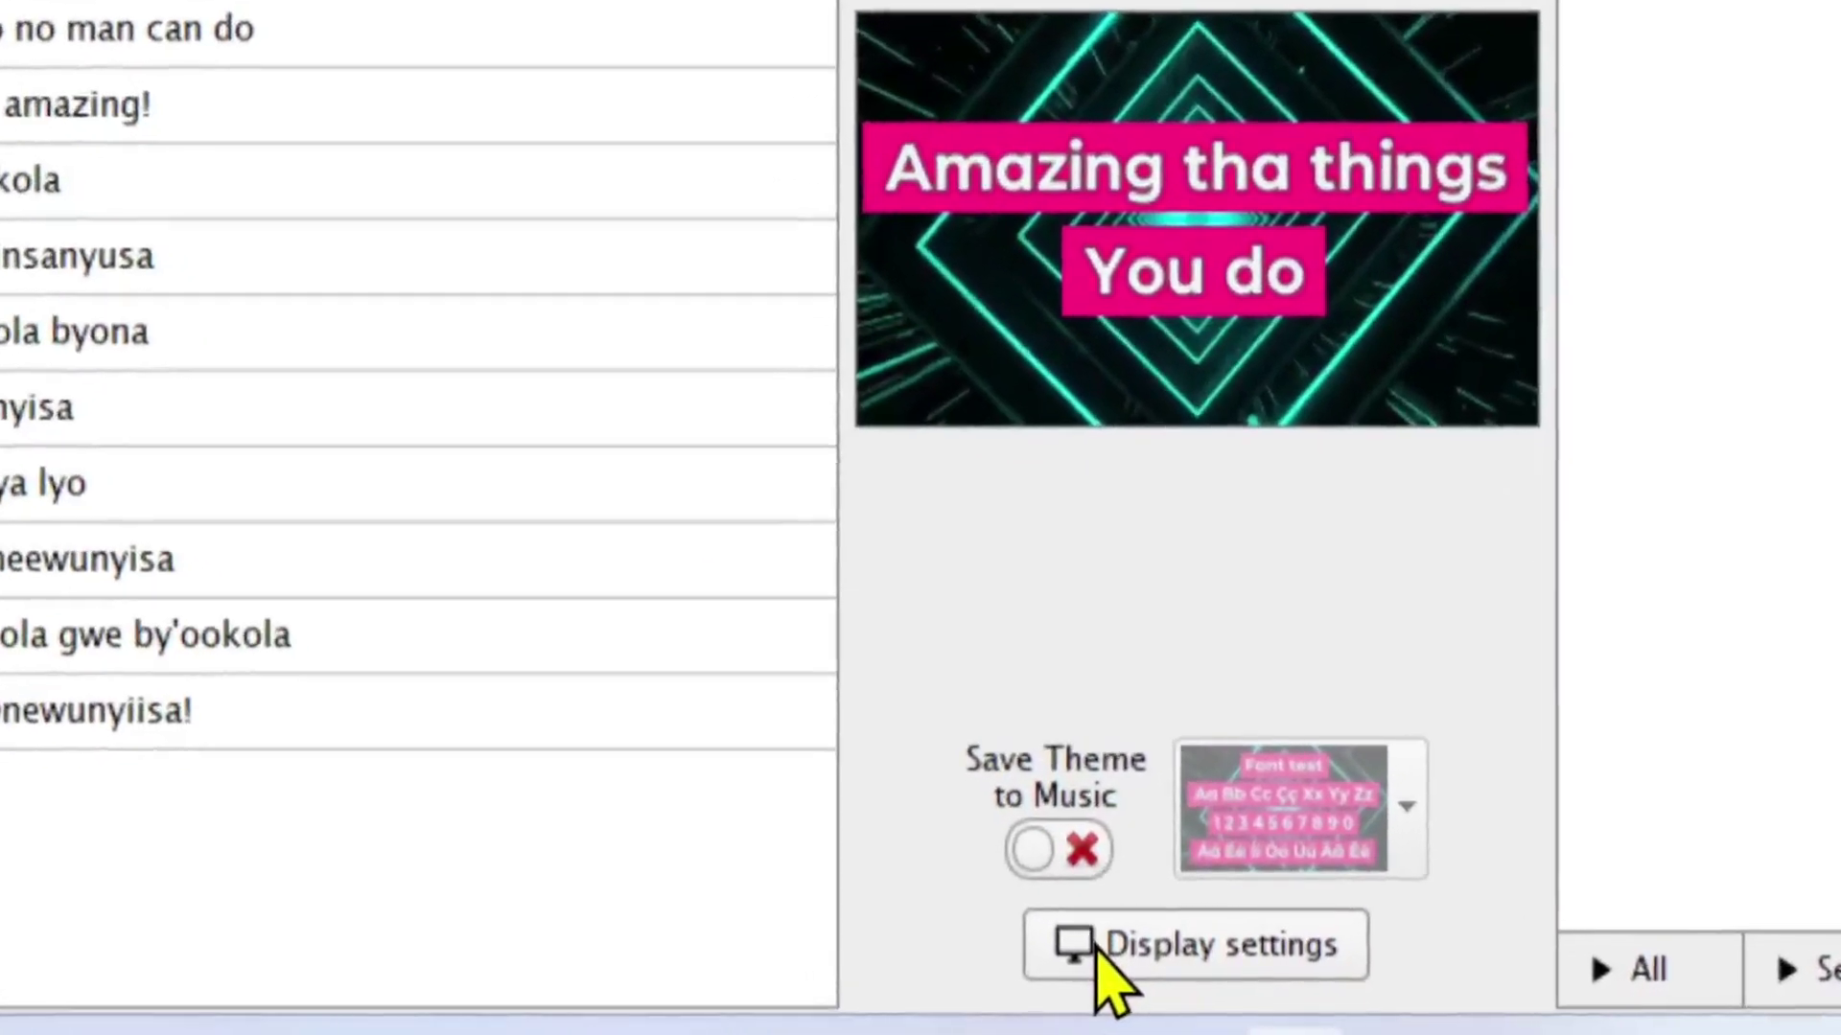
Open Display settings and look at the HTML 1, HTML 2 and HTML 3 (Streaming) tabs
left_click(1097, 945)
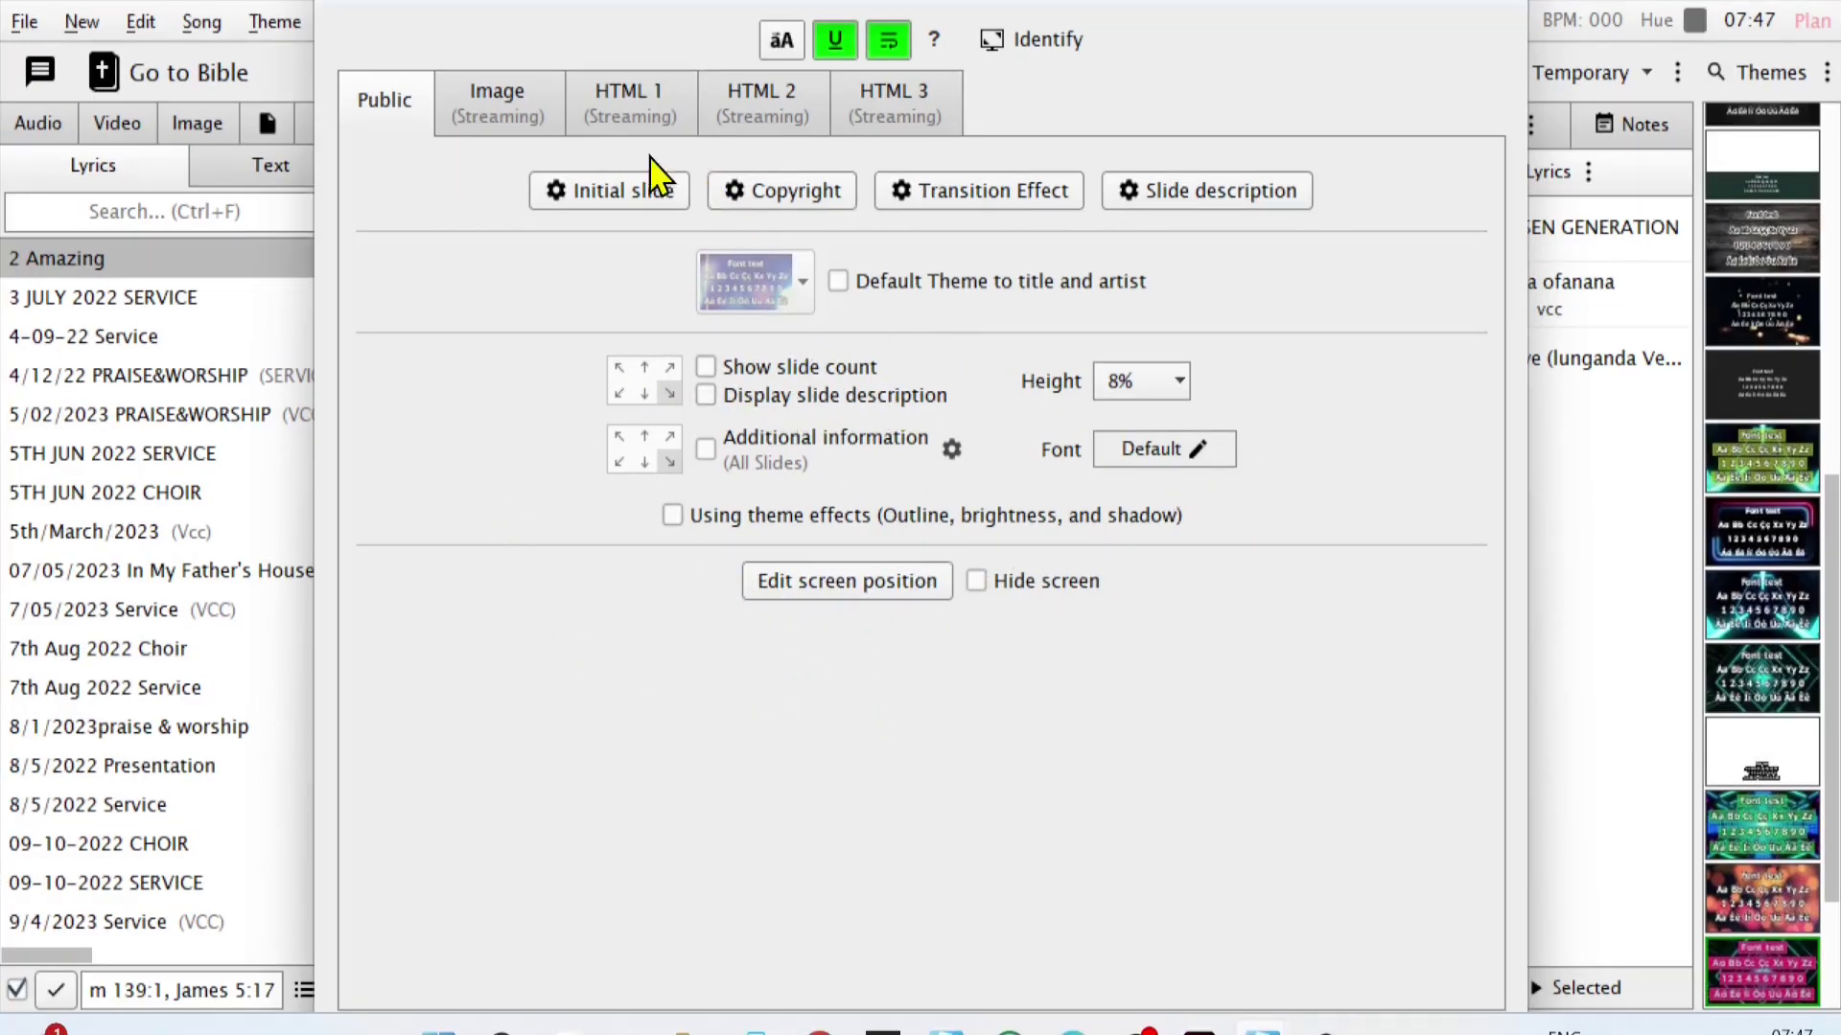
left_click(628, 117)
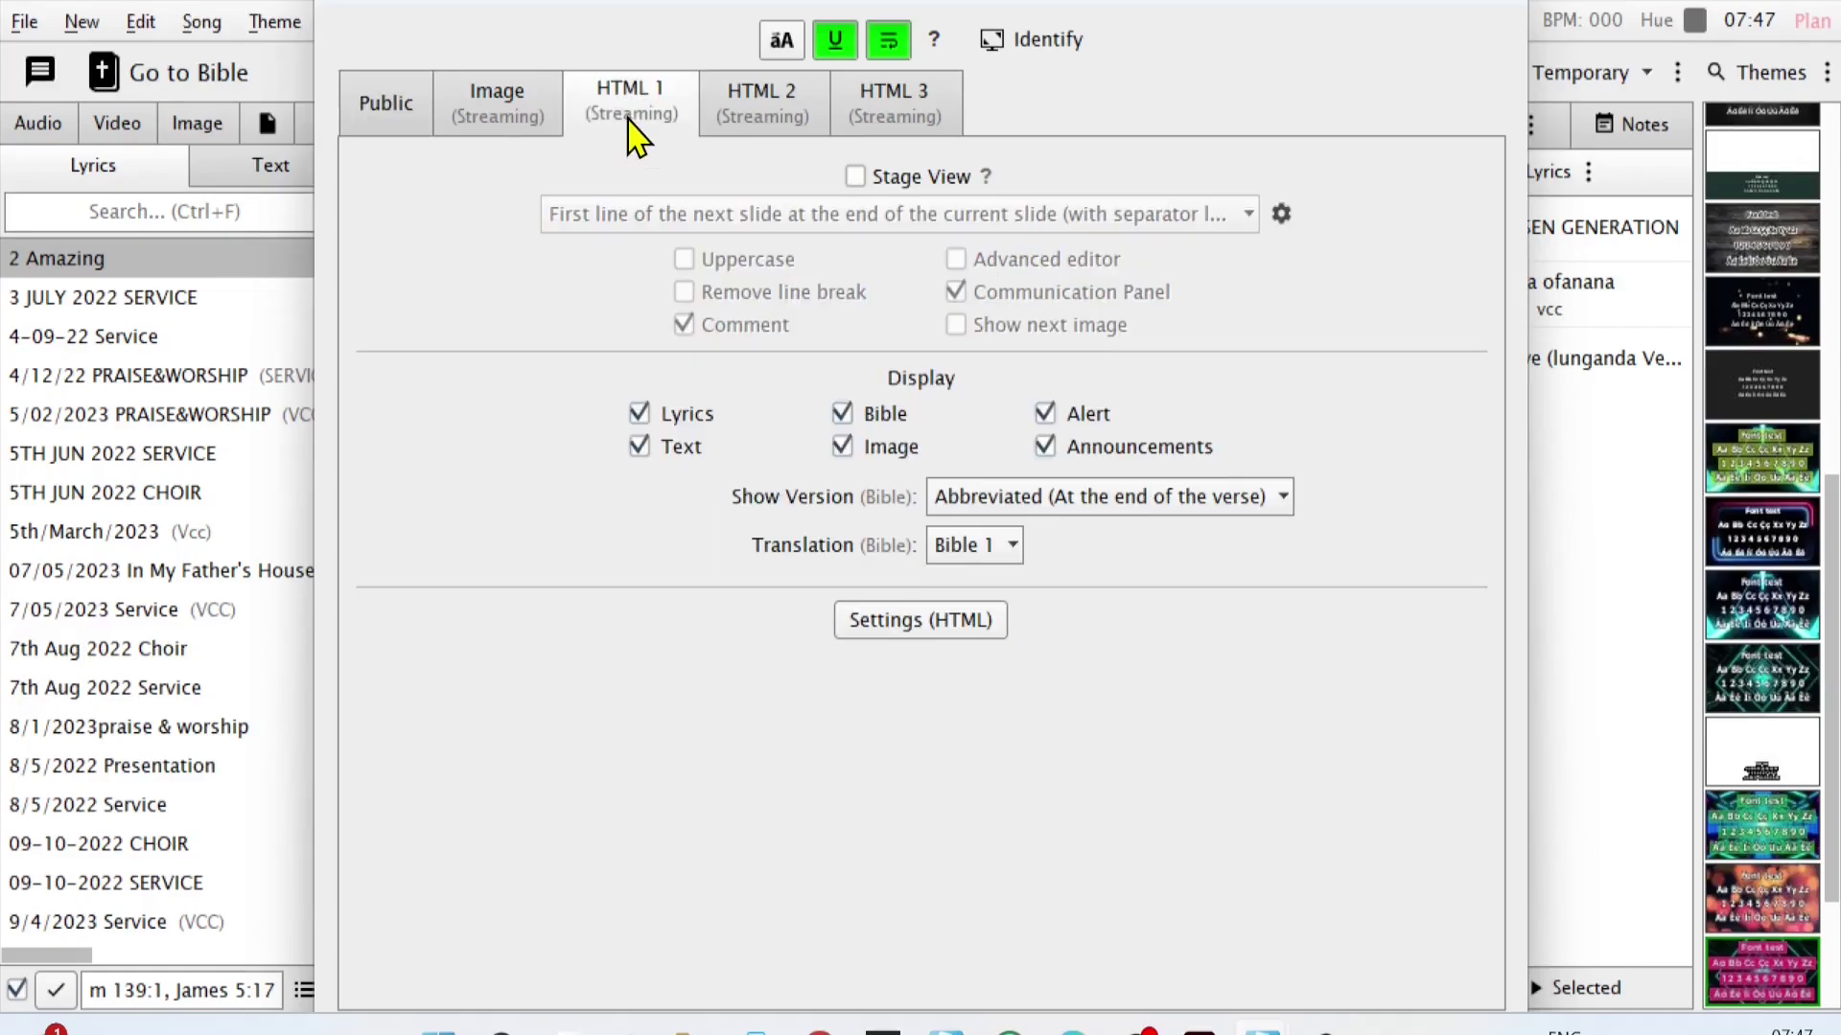
left_click(810, 123)
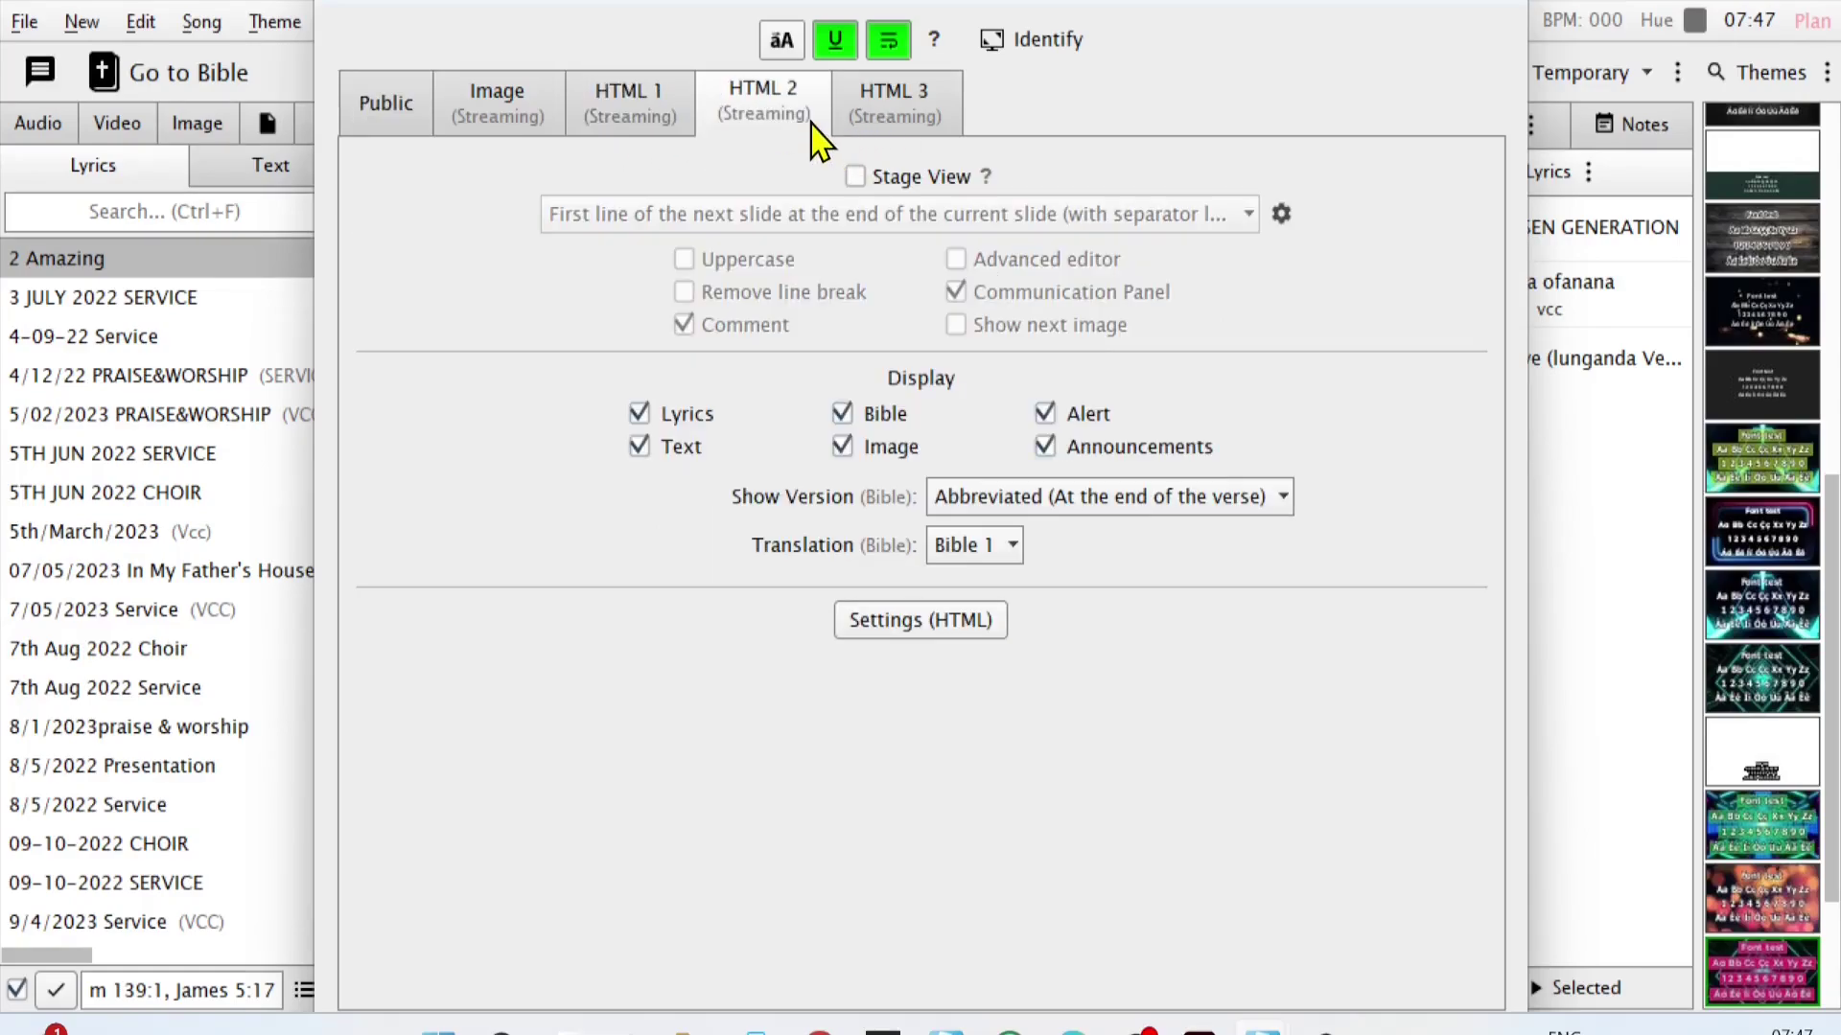
left_click(894, 117)
Compare settings across the HTML output tabs, finishing on HTML 3 (Streaming)
left_click(724, 123)
left_click(666, 115)
left_click(814, 91)
left_click(902, 86)
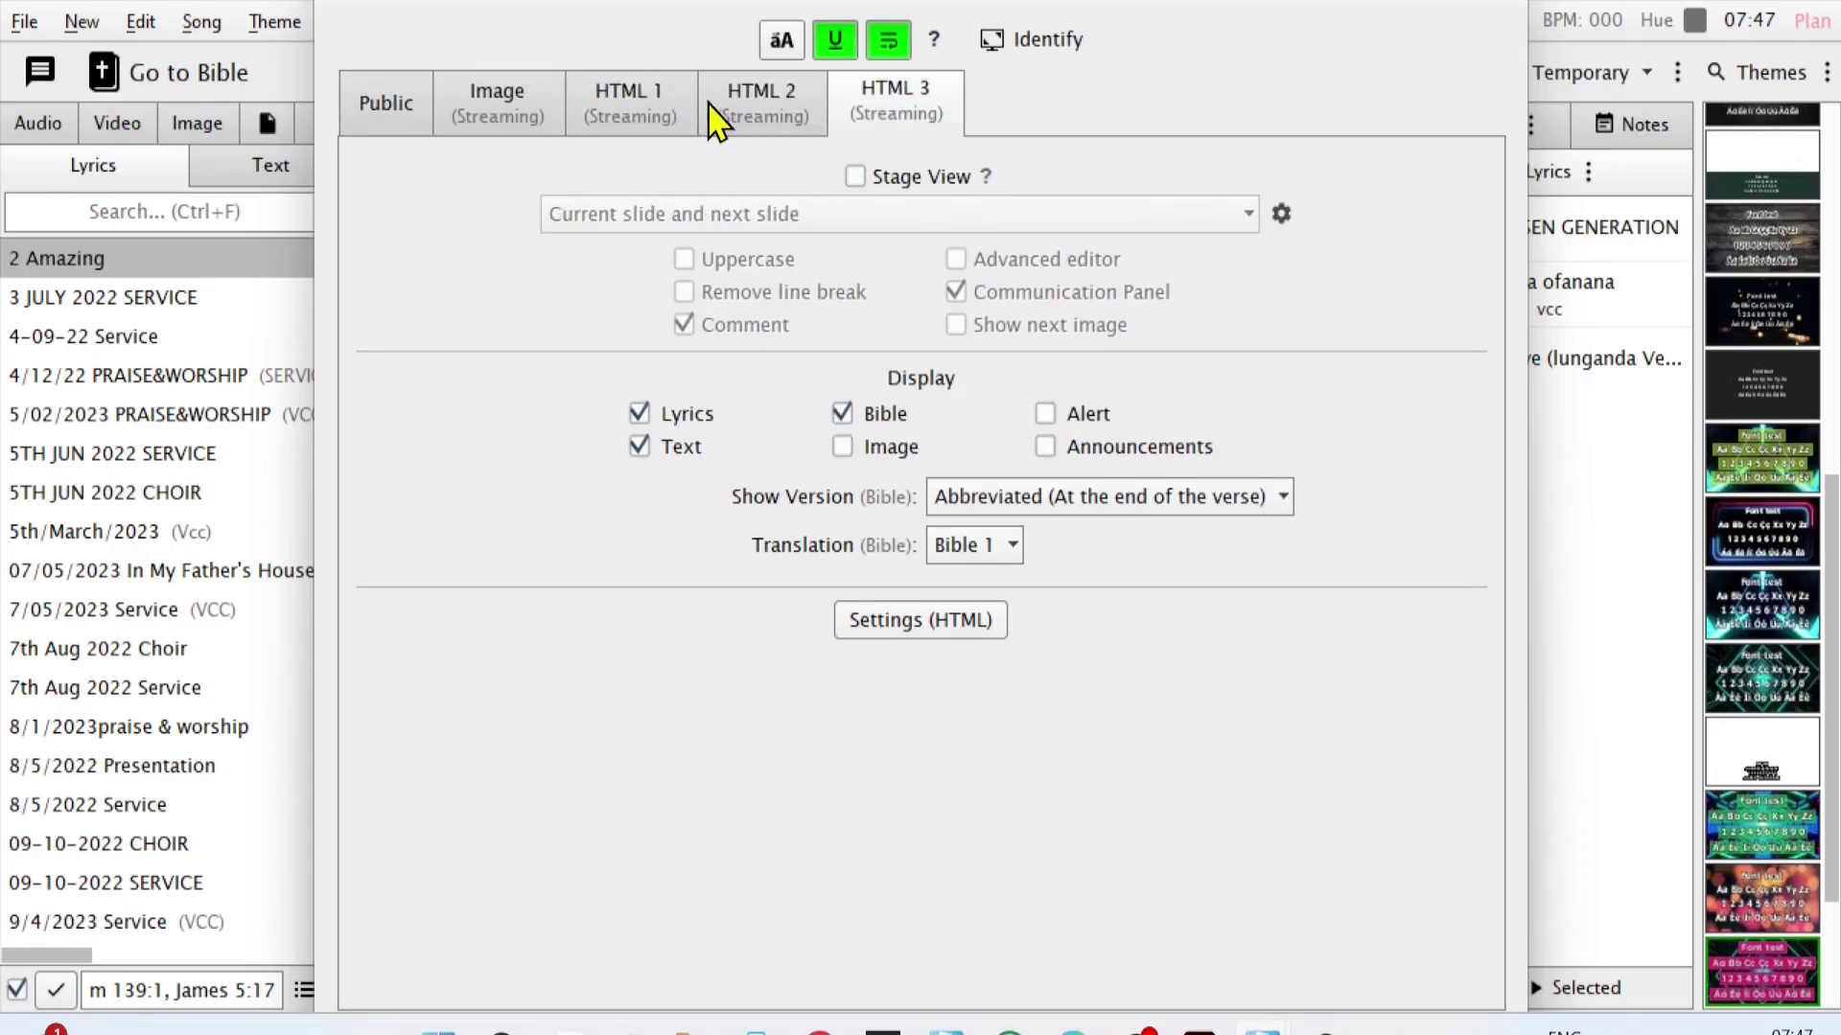
left_click(714, 106)
left_click(661, 105)
left_click(717, 105)
left_click(880, 131)
left_click(817, 136)
left_click(645, 134)
left_click(778, 120)
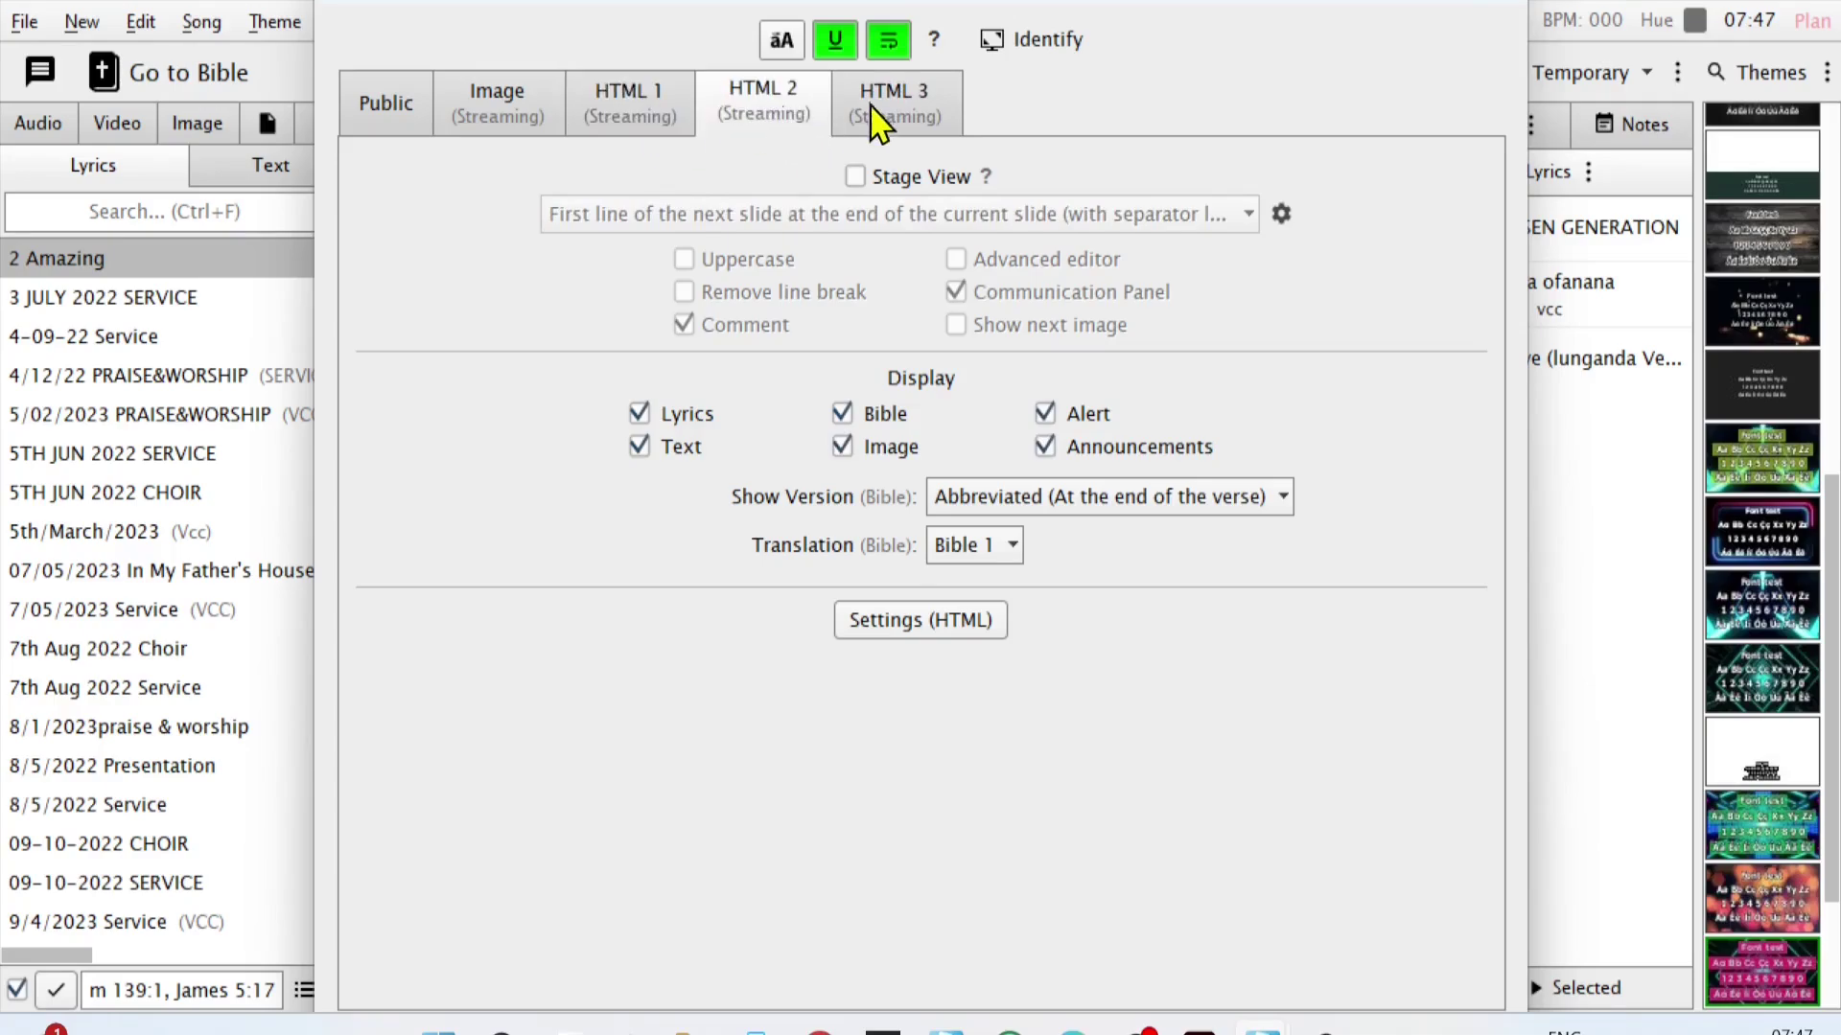
left_click(896, 119)
left_click(753, 94)
left_click(641, 113)
left_click(738, 129)
left_click(909, 130)
left_click(671, 126)
left_click(830, 130)
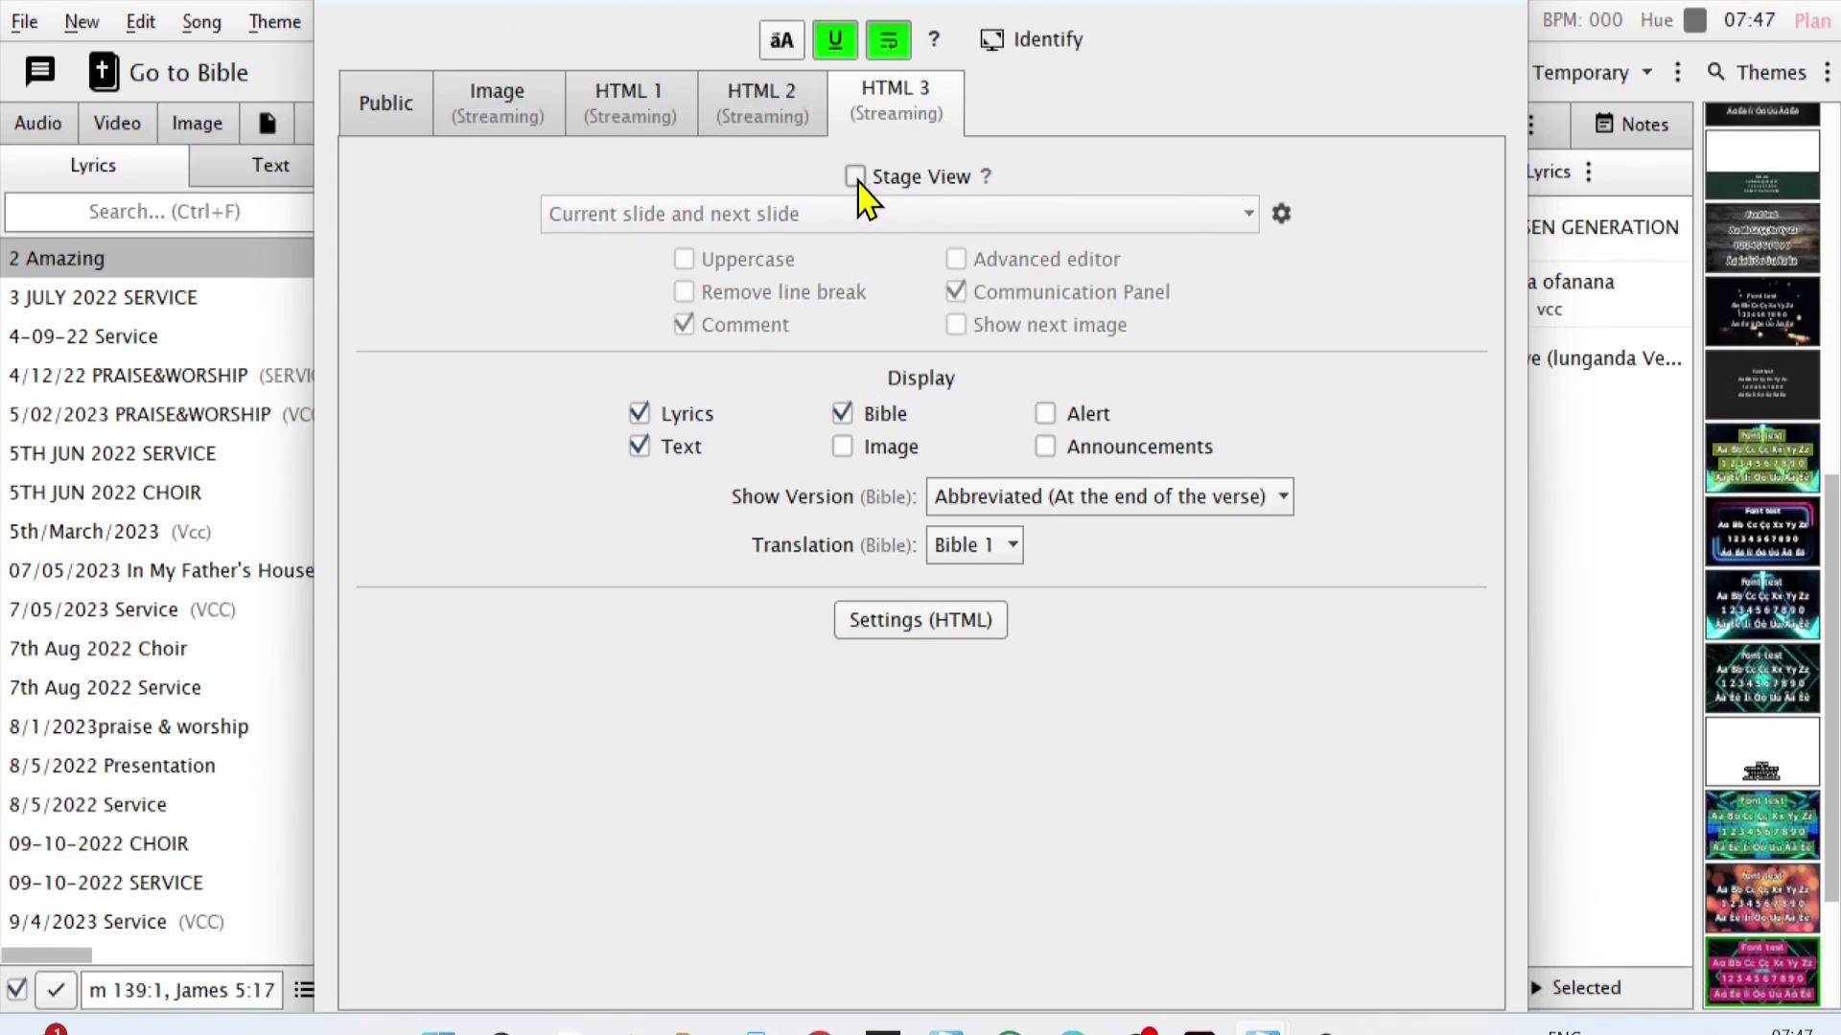
Enable Stage View for HTML 3, read its help, and check the Current slide and next slide mode
left_click(855, 177)
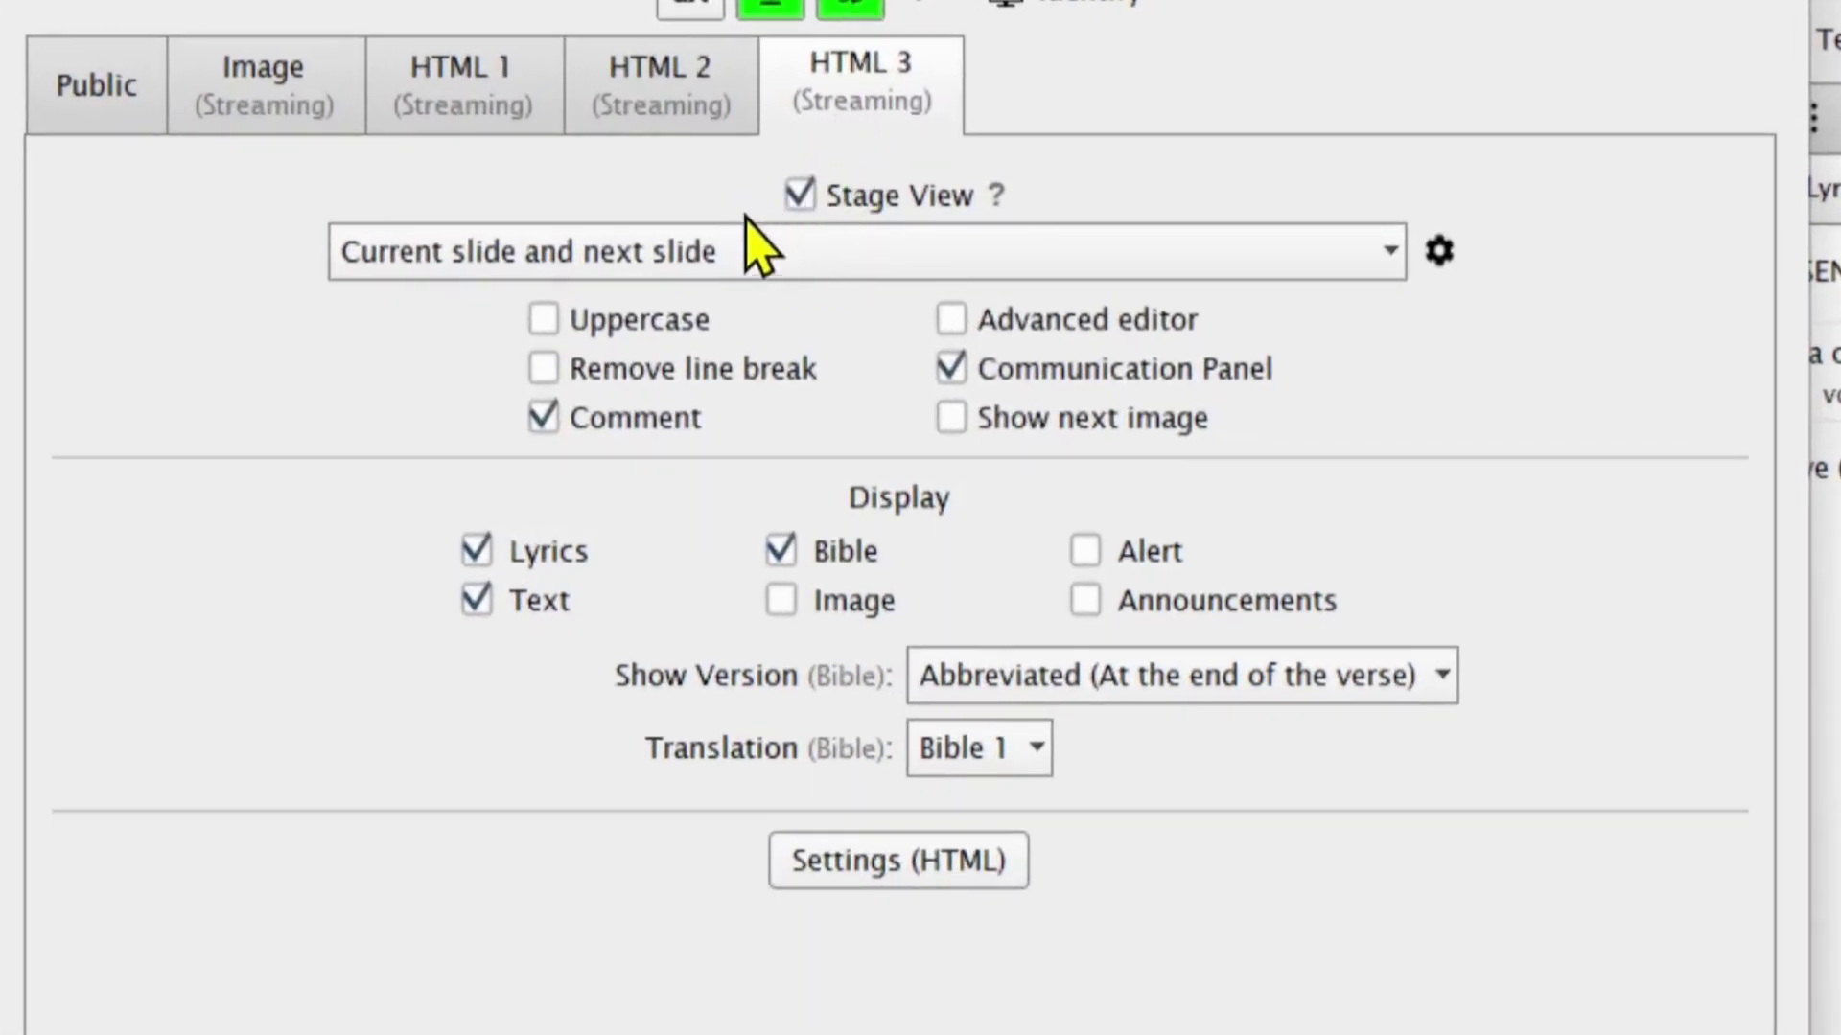
left_click(997, 195)
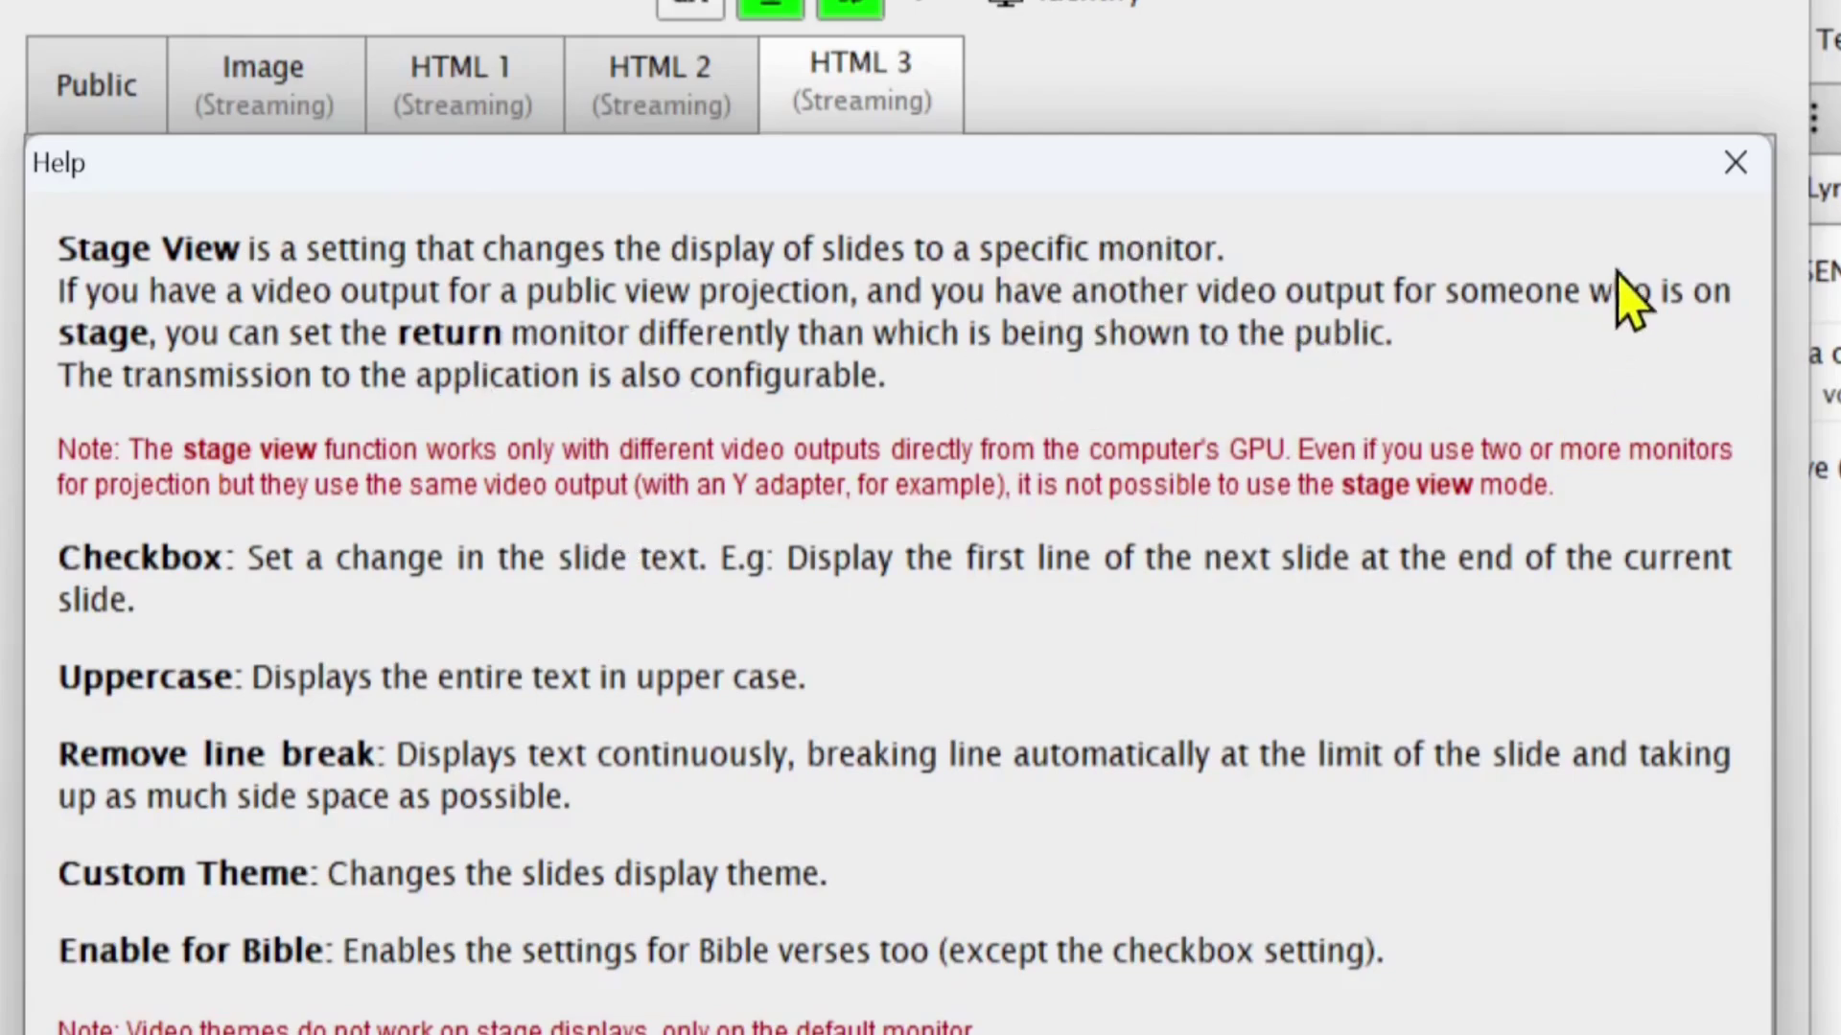
left_click(1735, 163)
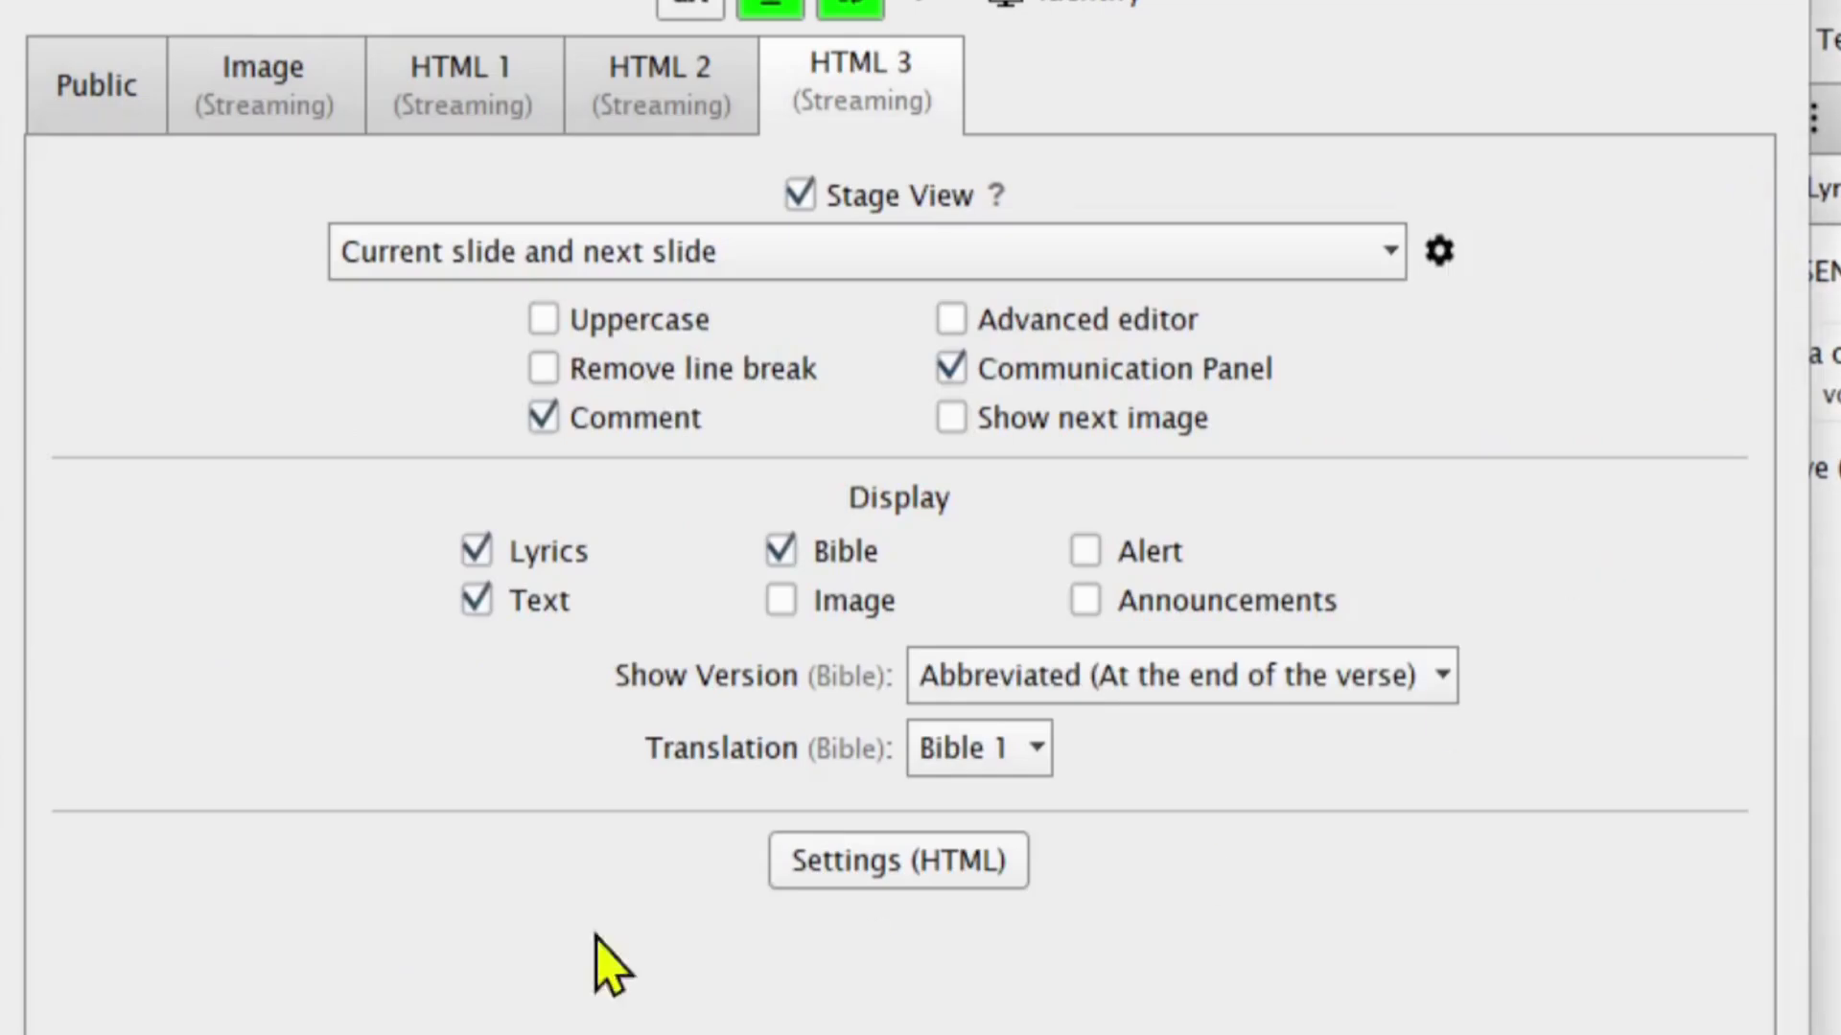
left_click(819, 202)
left_click(817, 200)
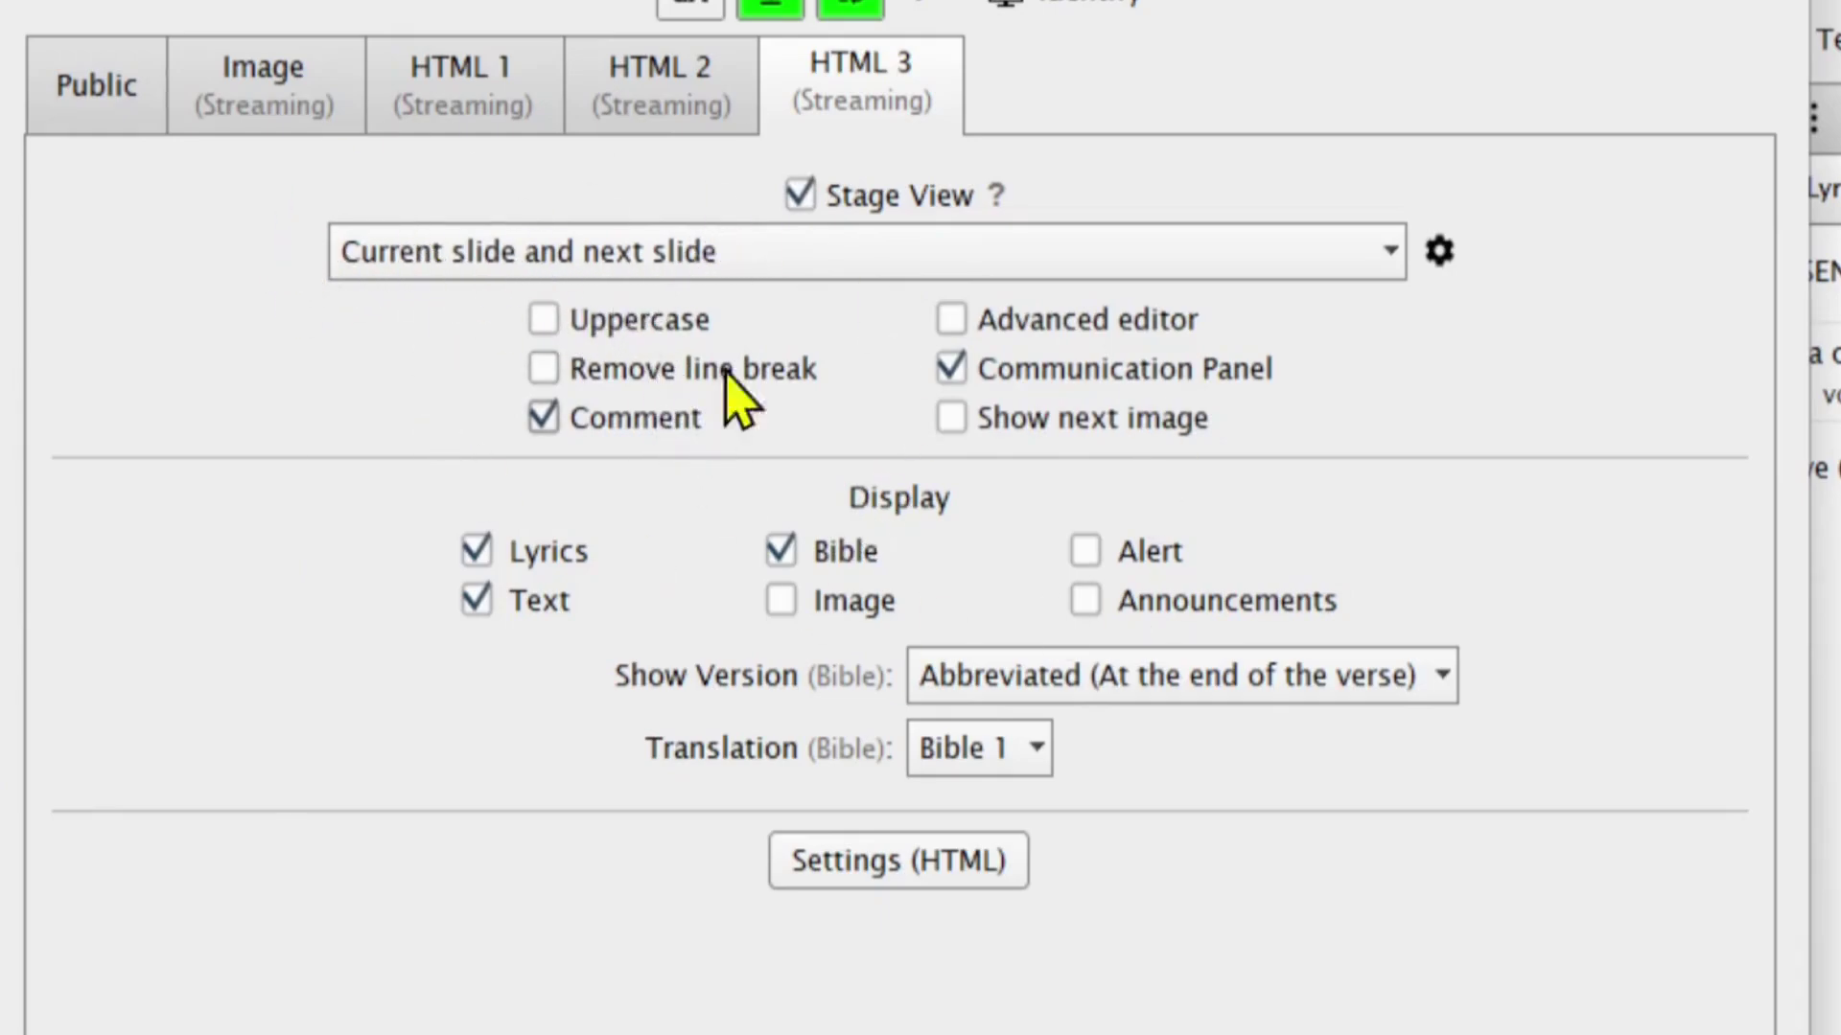
left_click(594, 245)
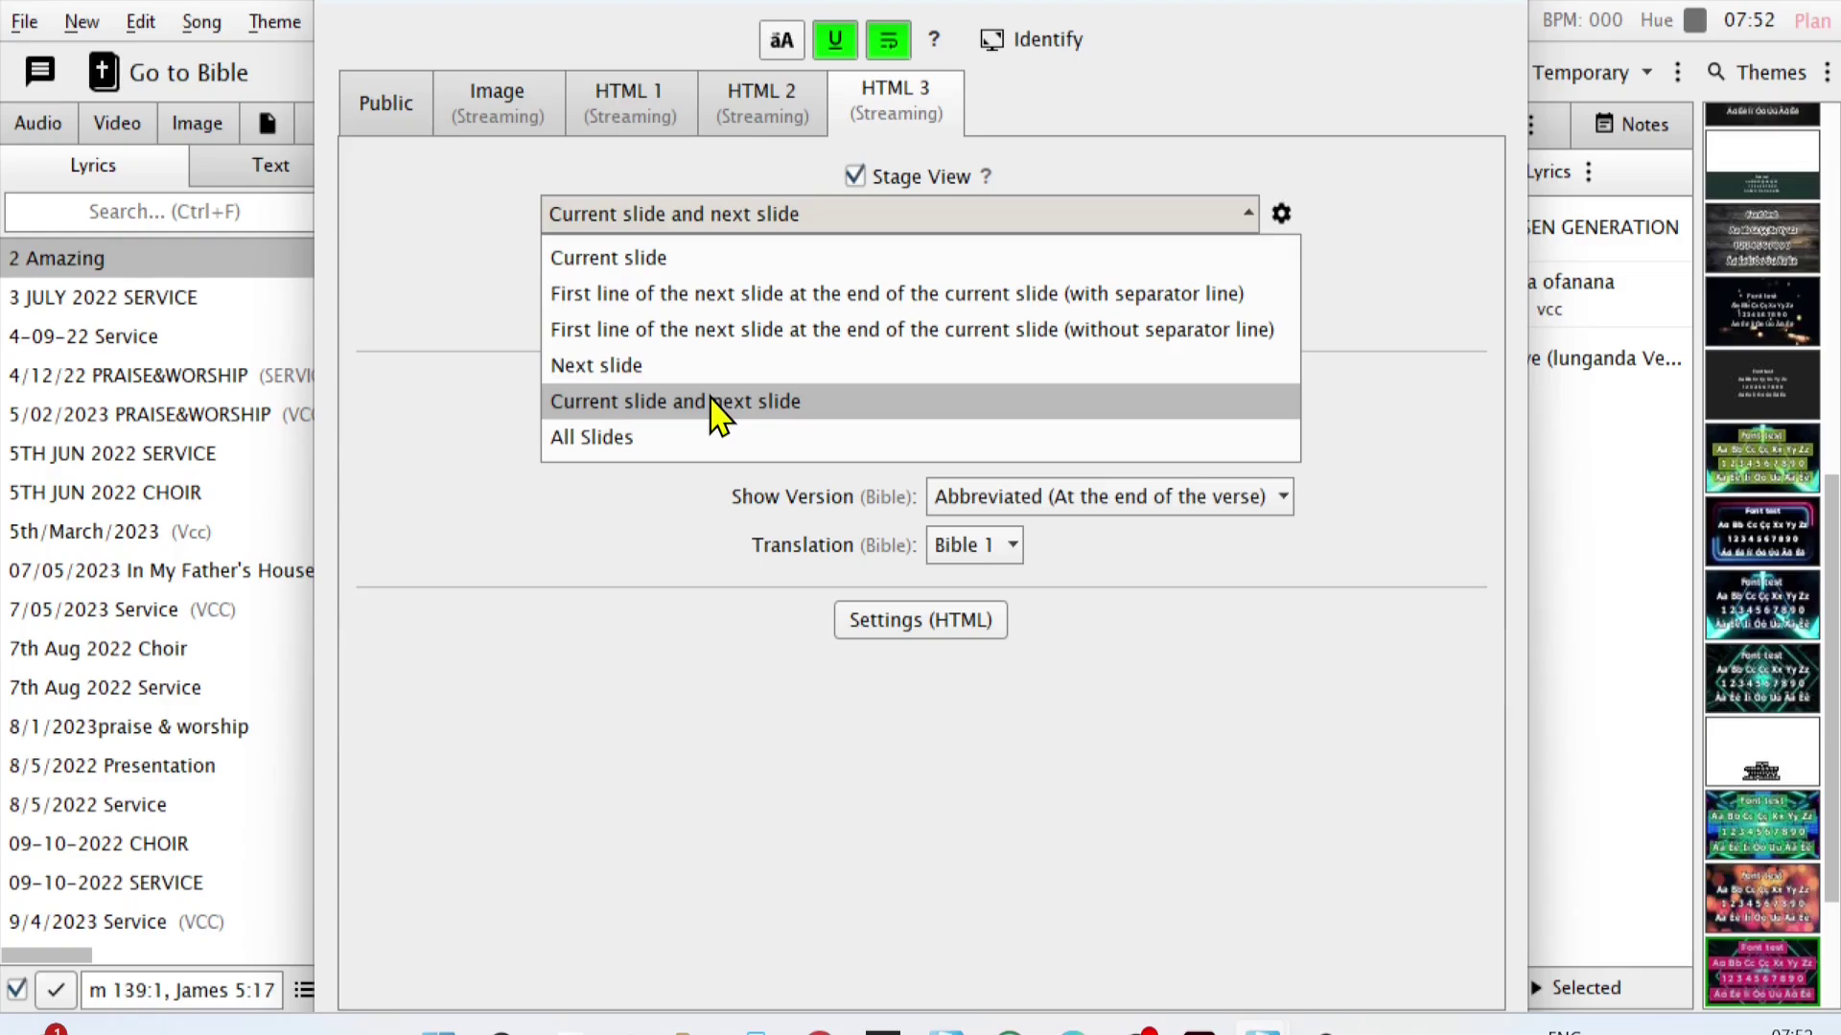
Keep the Current slide and next slide mode and bring up the Stage View options dialog
left_click(714, 407)
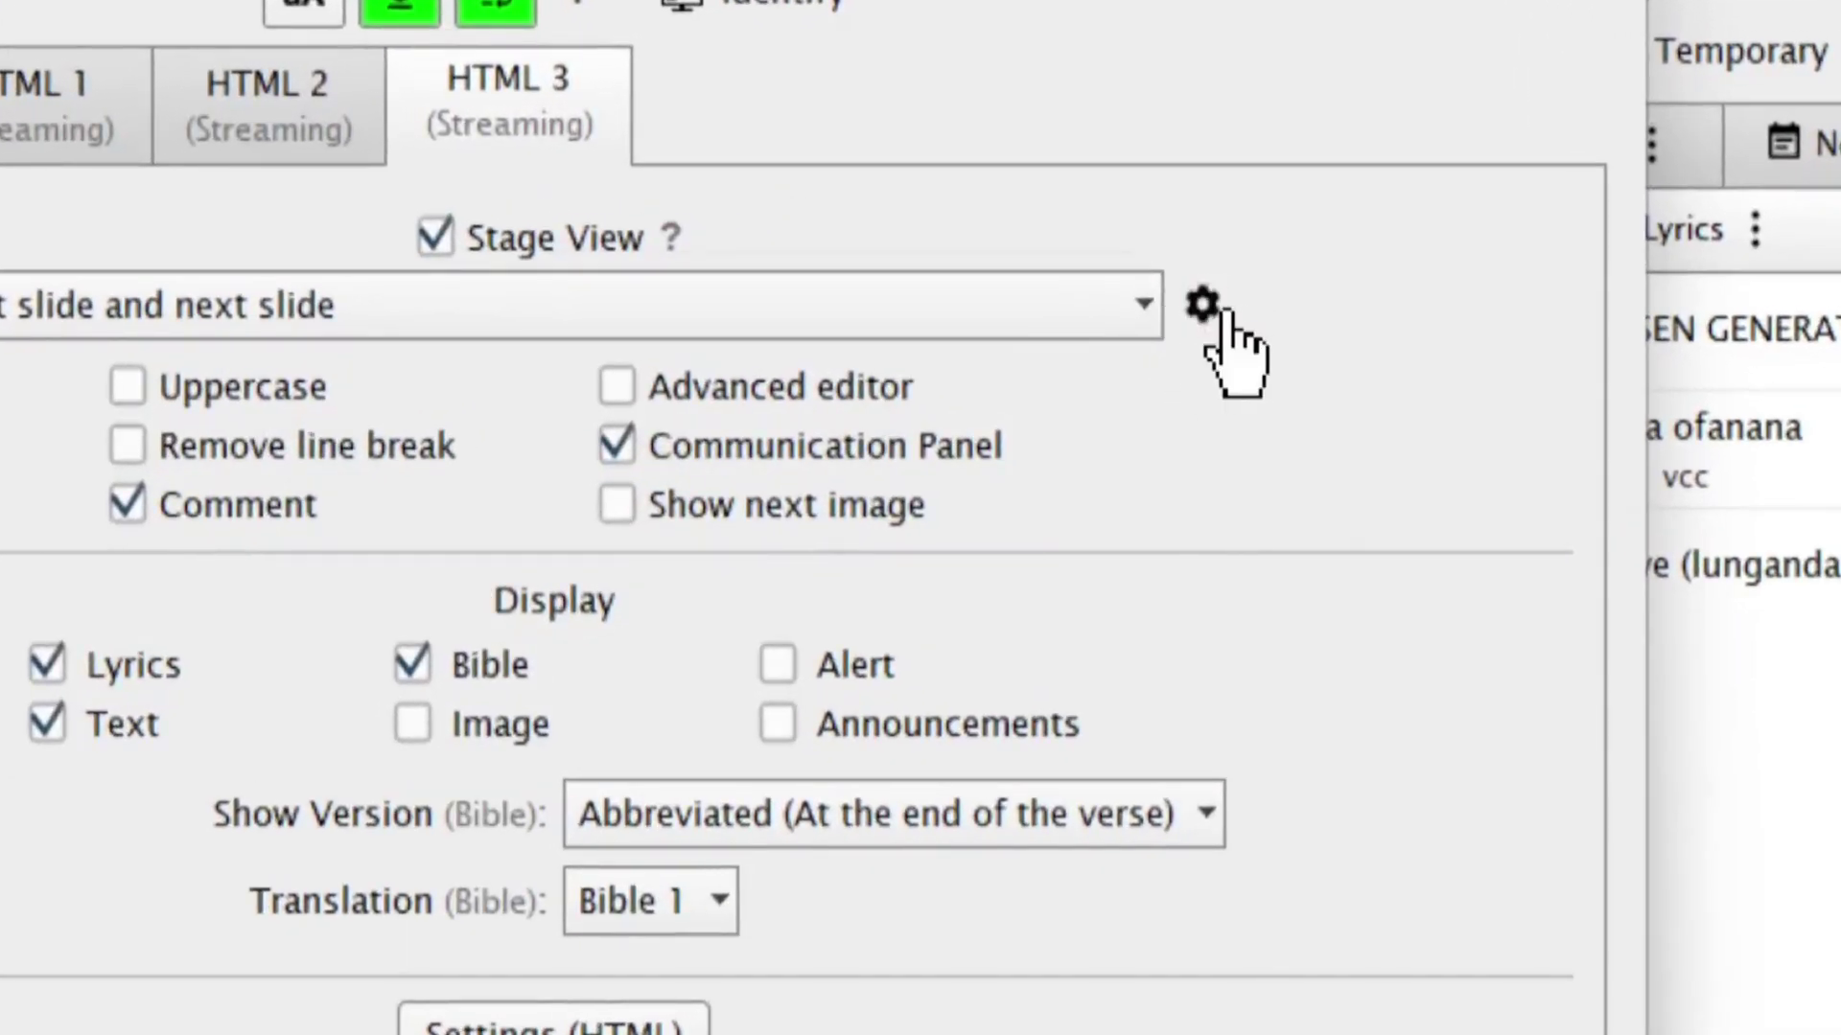
left_click(1198, 305)
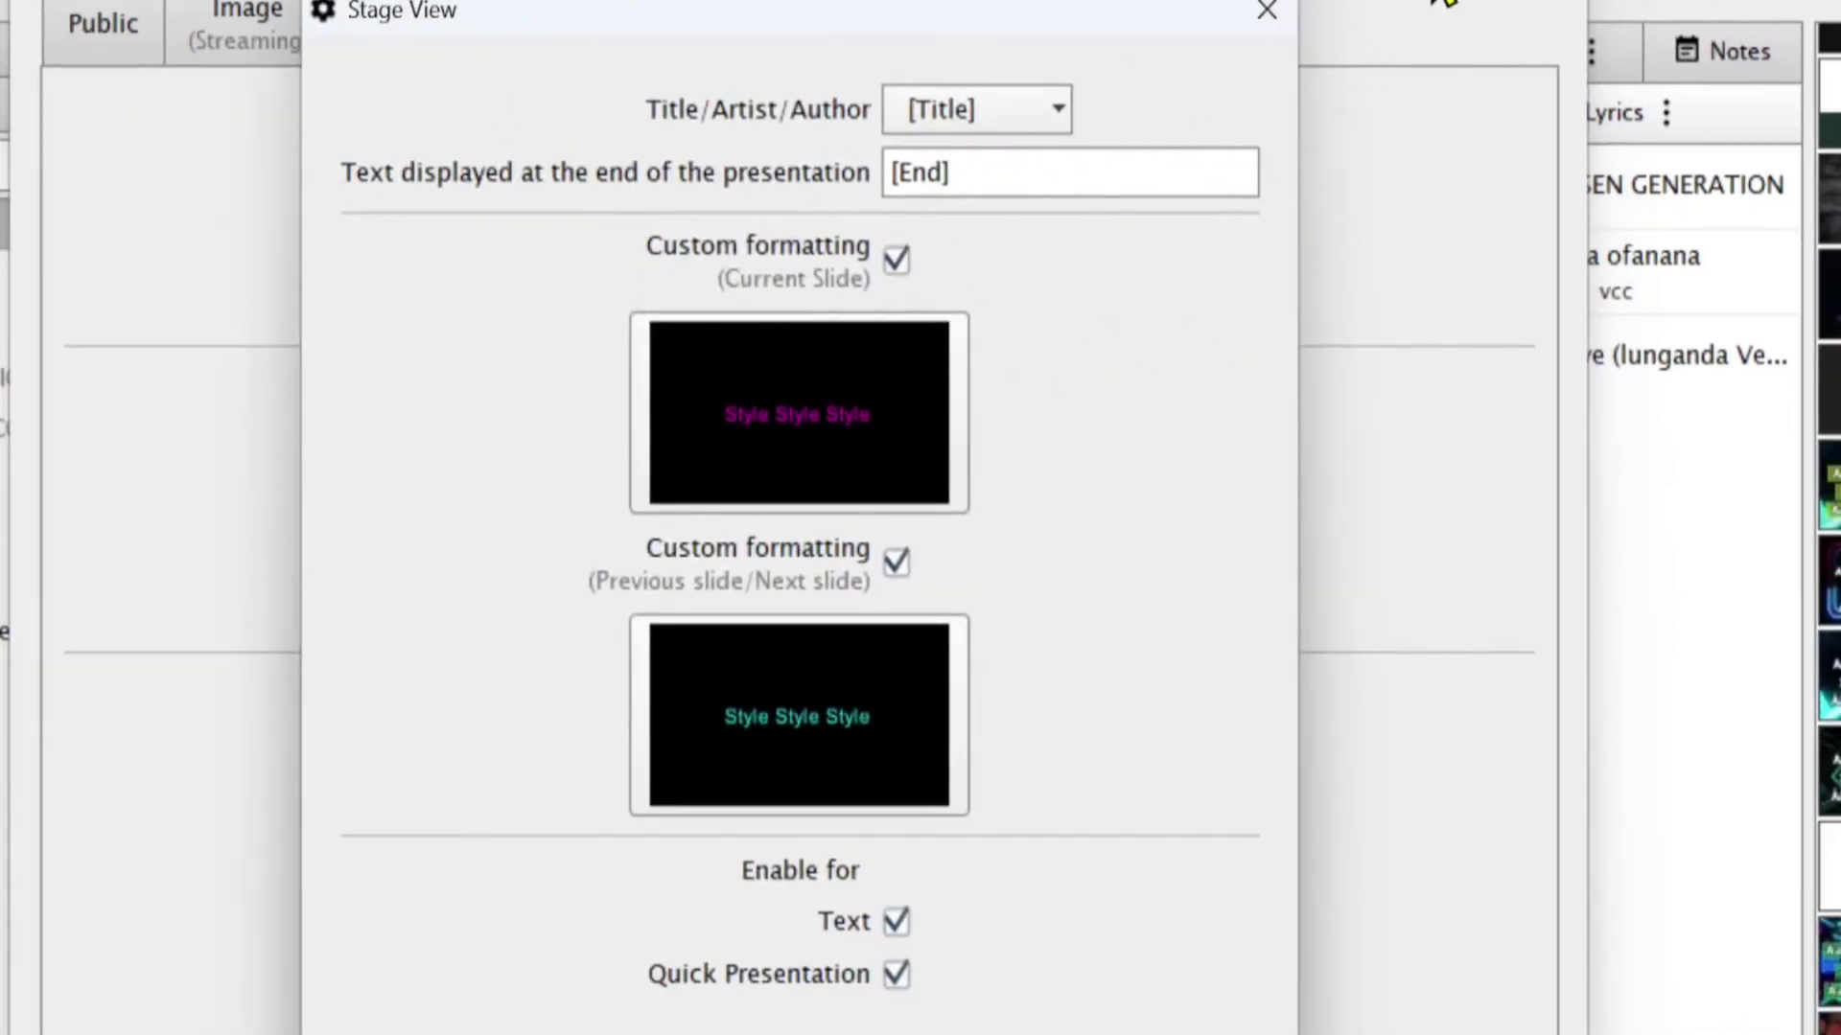
mouse_move(1172, 23)
left_mouse_down()
mouse_move(410, 139)
mouse_move(1467, 0)
mouse_move(1196, 29)
left_mouse_up()
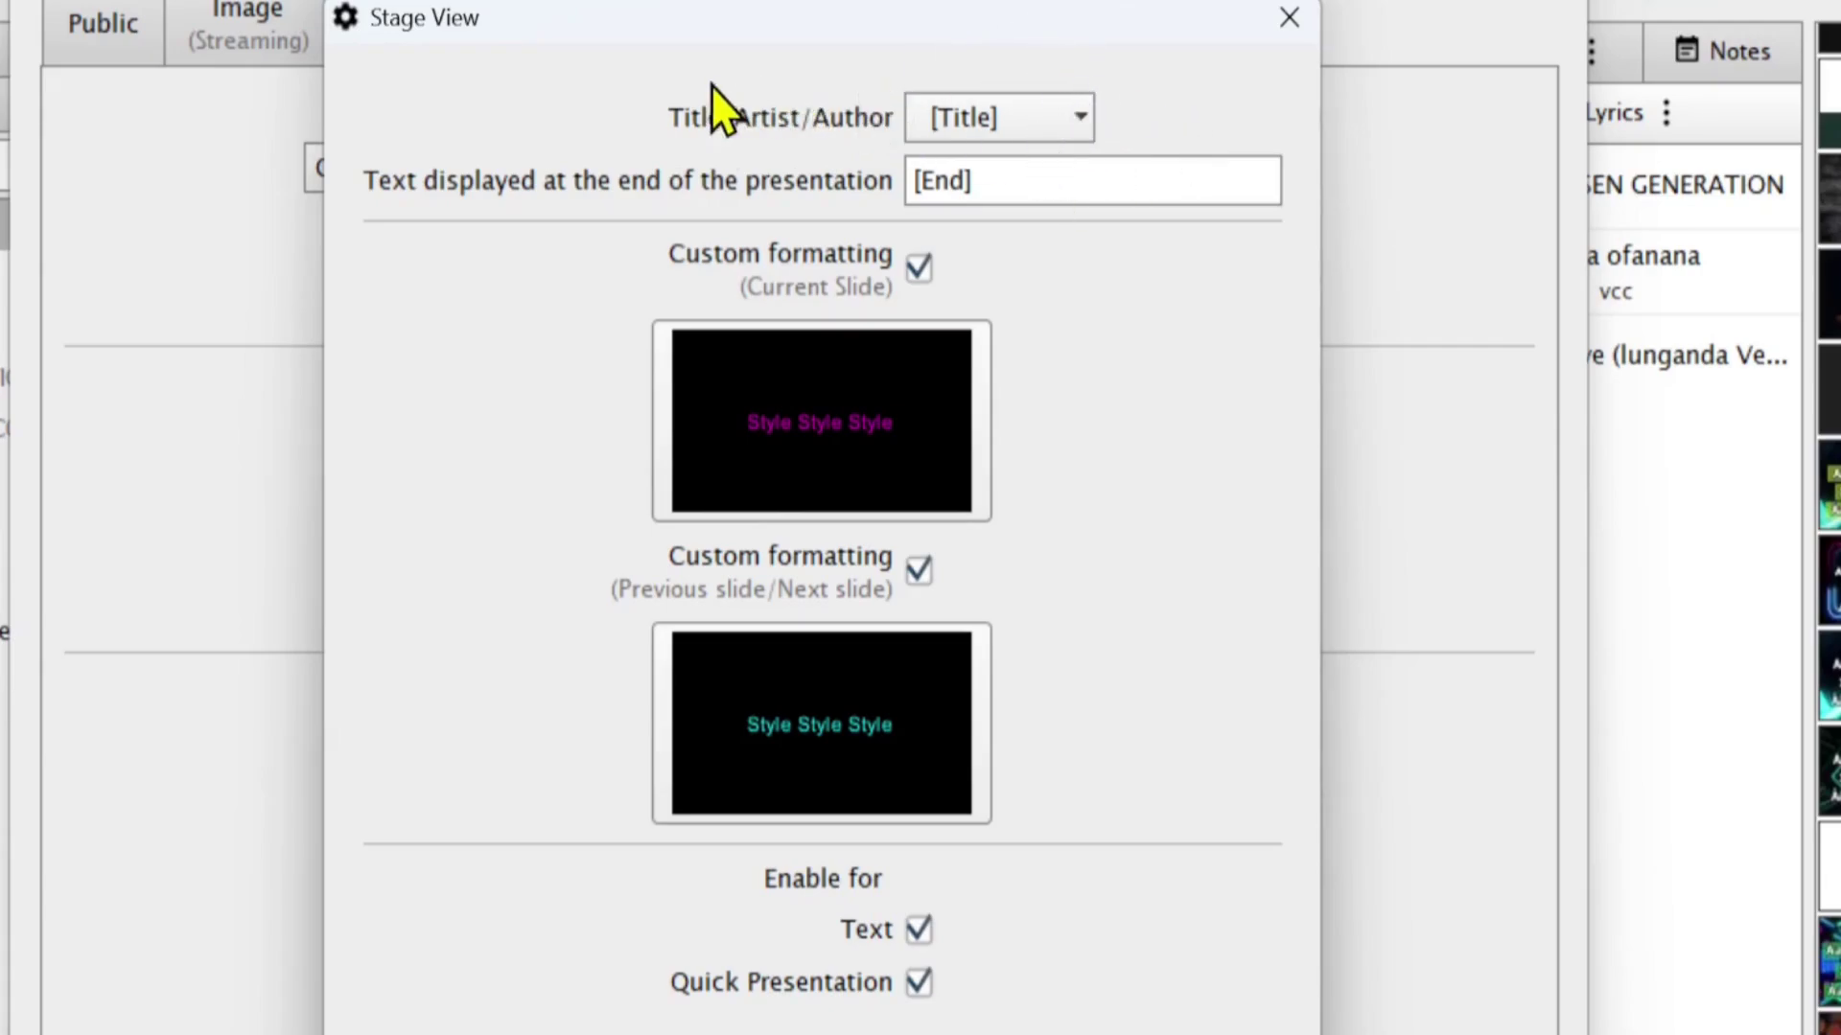
Keep the [Title] format and '[End]' end text, and untick current-slide Custom formatting
left_click(984, 121)
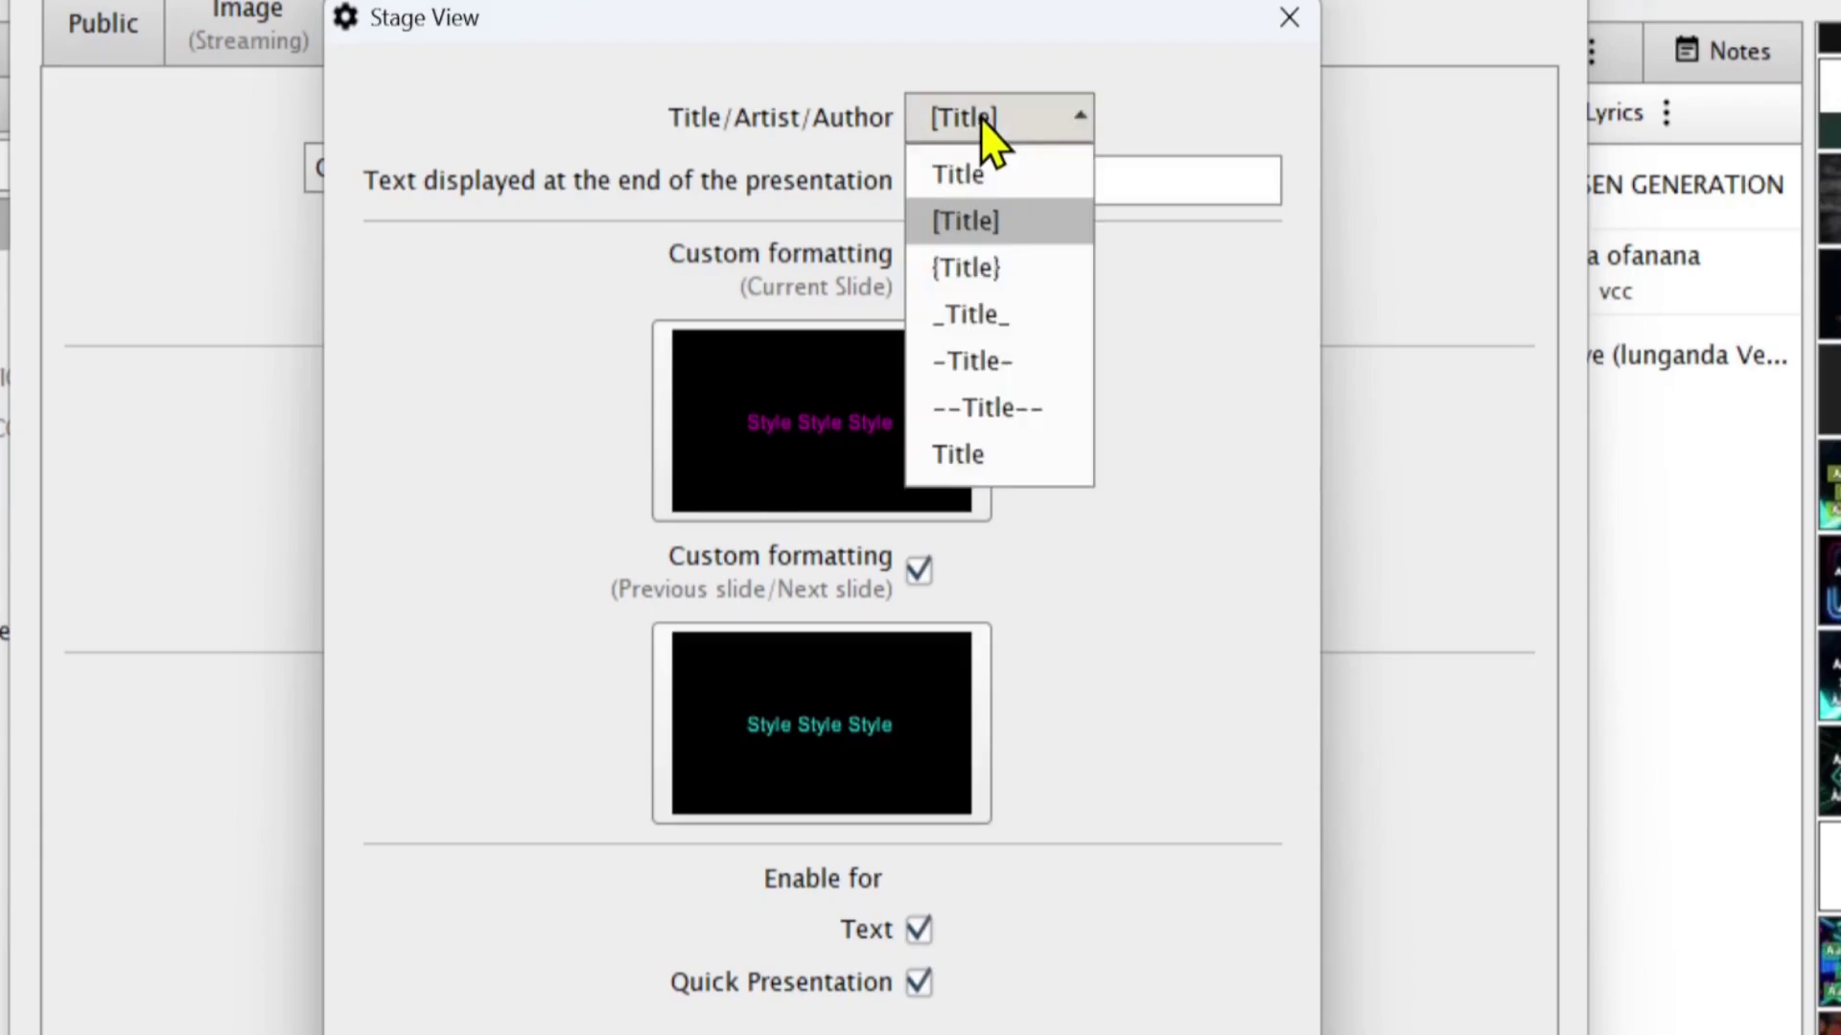
left_click(963, 222)
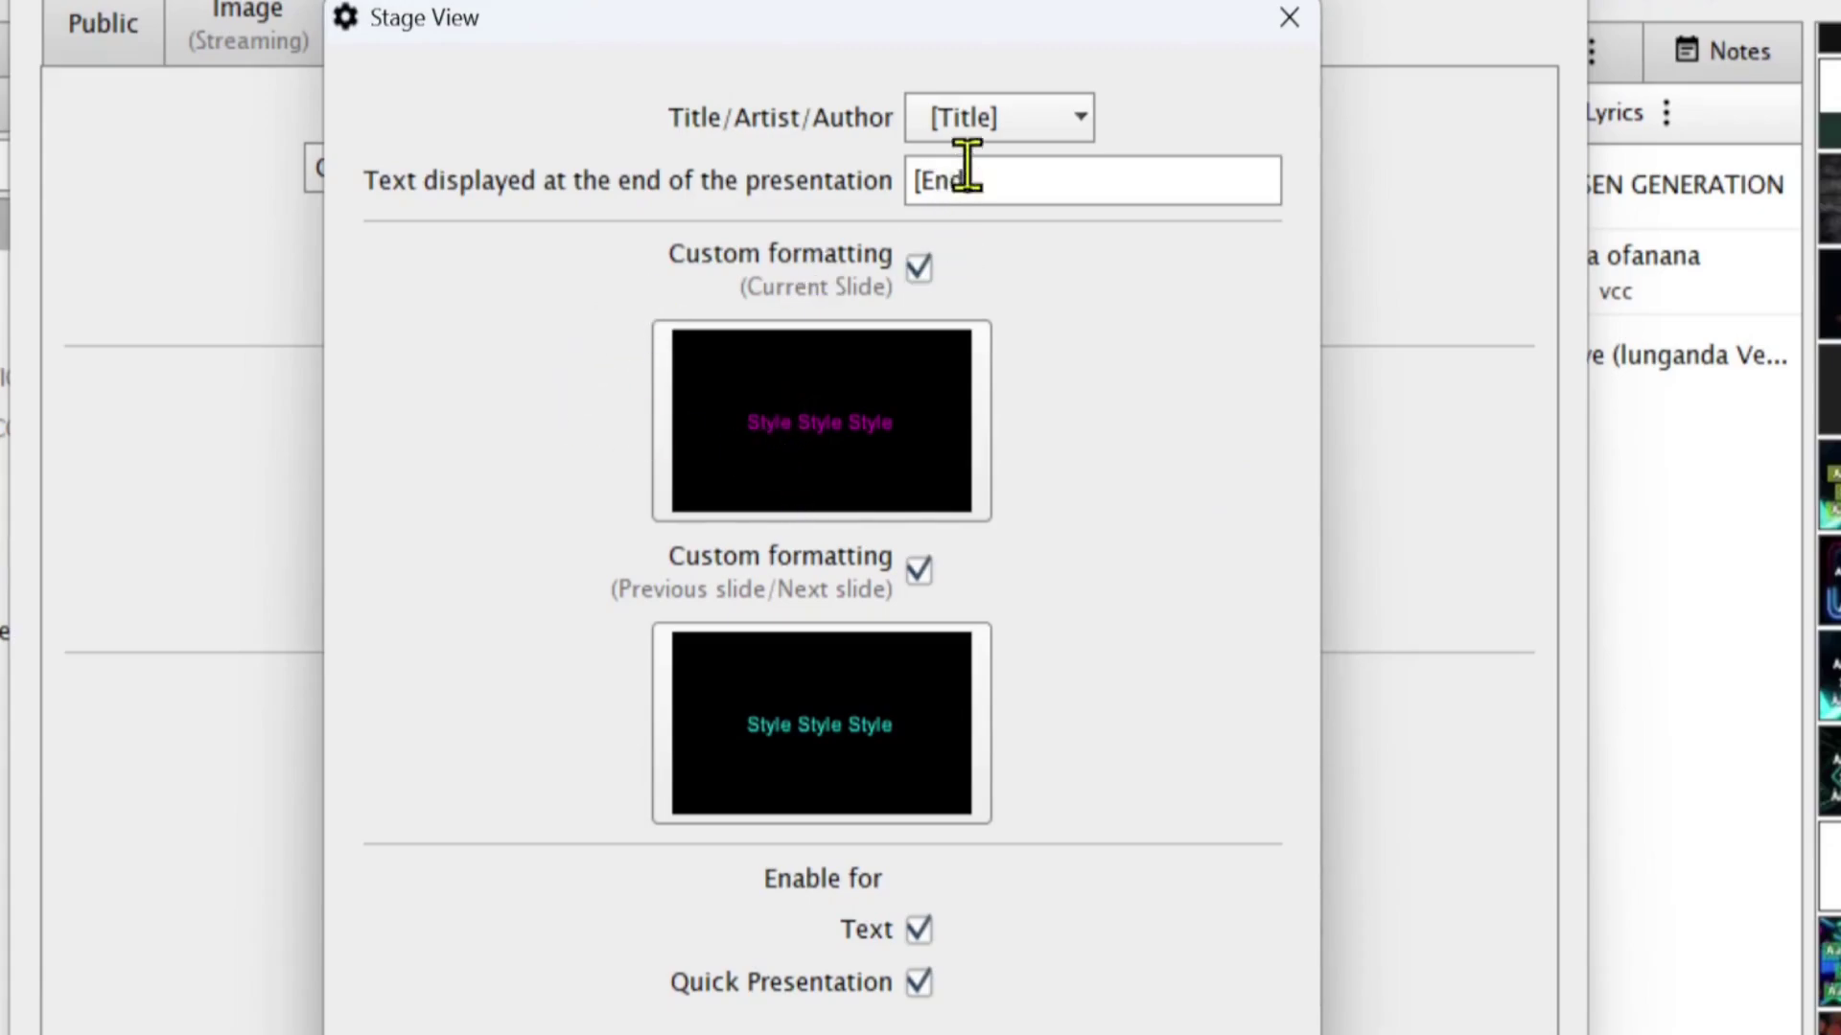
left_click(998, 177)
type(", FHGDJCDCSJDJDJCDDD")
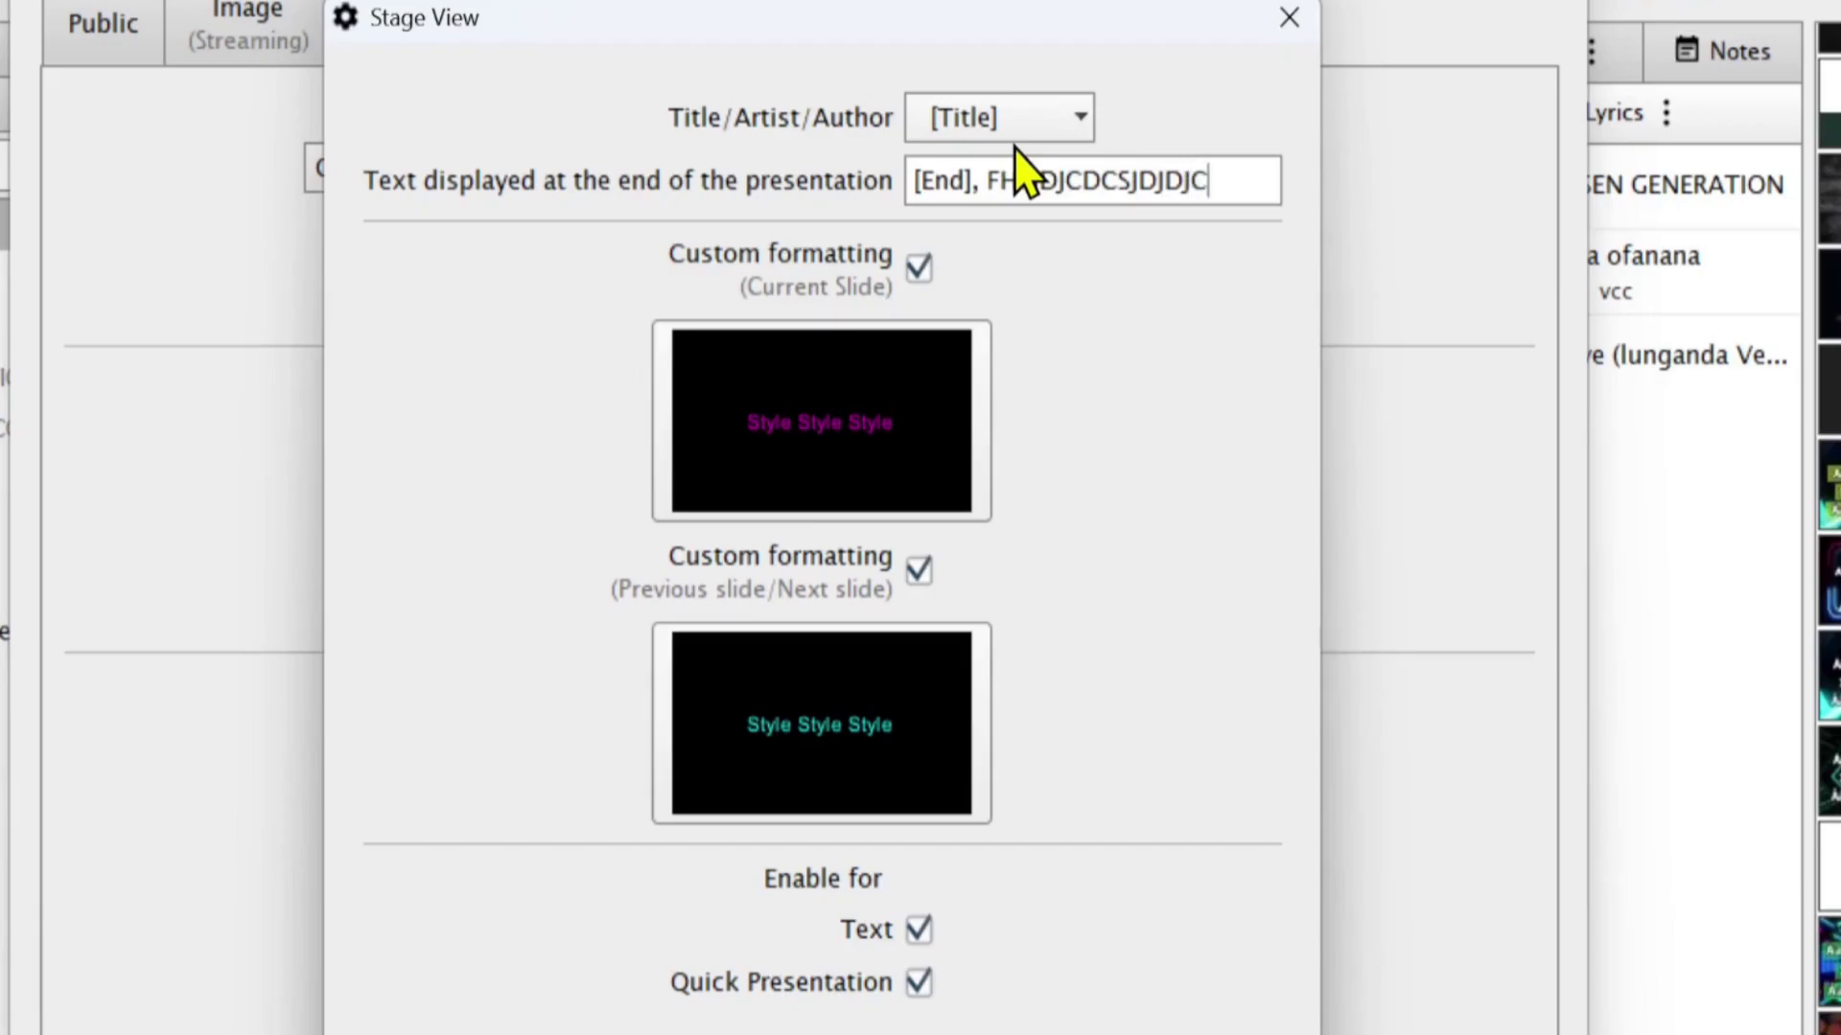
key("BackSpace")
key("BackSpace")
key("BackSpace")
key("BackSpace")
key("BackSpace")
key("BackSpace")
key("BackSpace")
key("BackSpace")
key("BackSpace")
key("BackSpace")
key("BackSpace")
key("BackSpace")
key("BackSpace")
key("BackSpace")
key("BackSpace")
key("BackSpace")
key("BackSpace")
key("BackSpace")
key("BackSpace")
key("BackSpace")
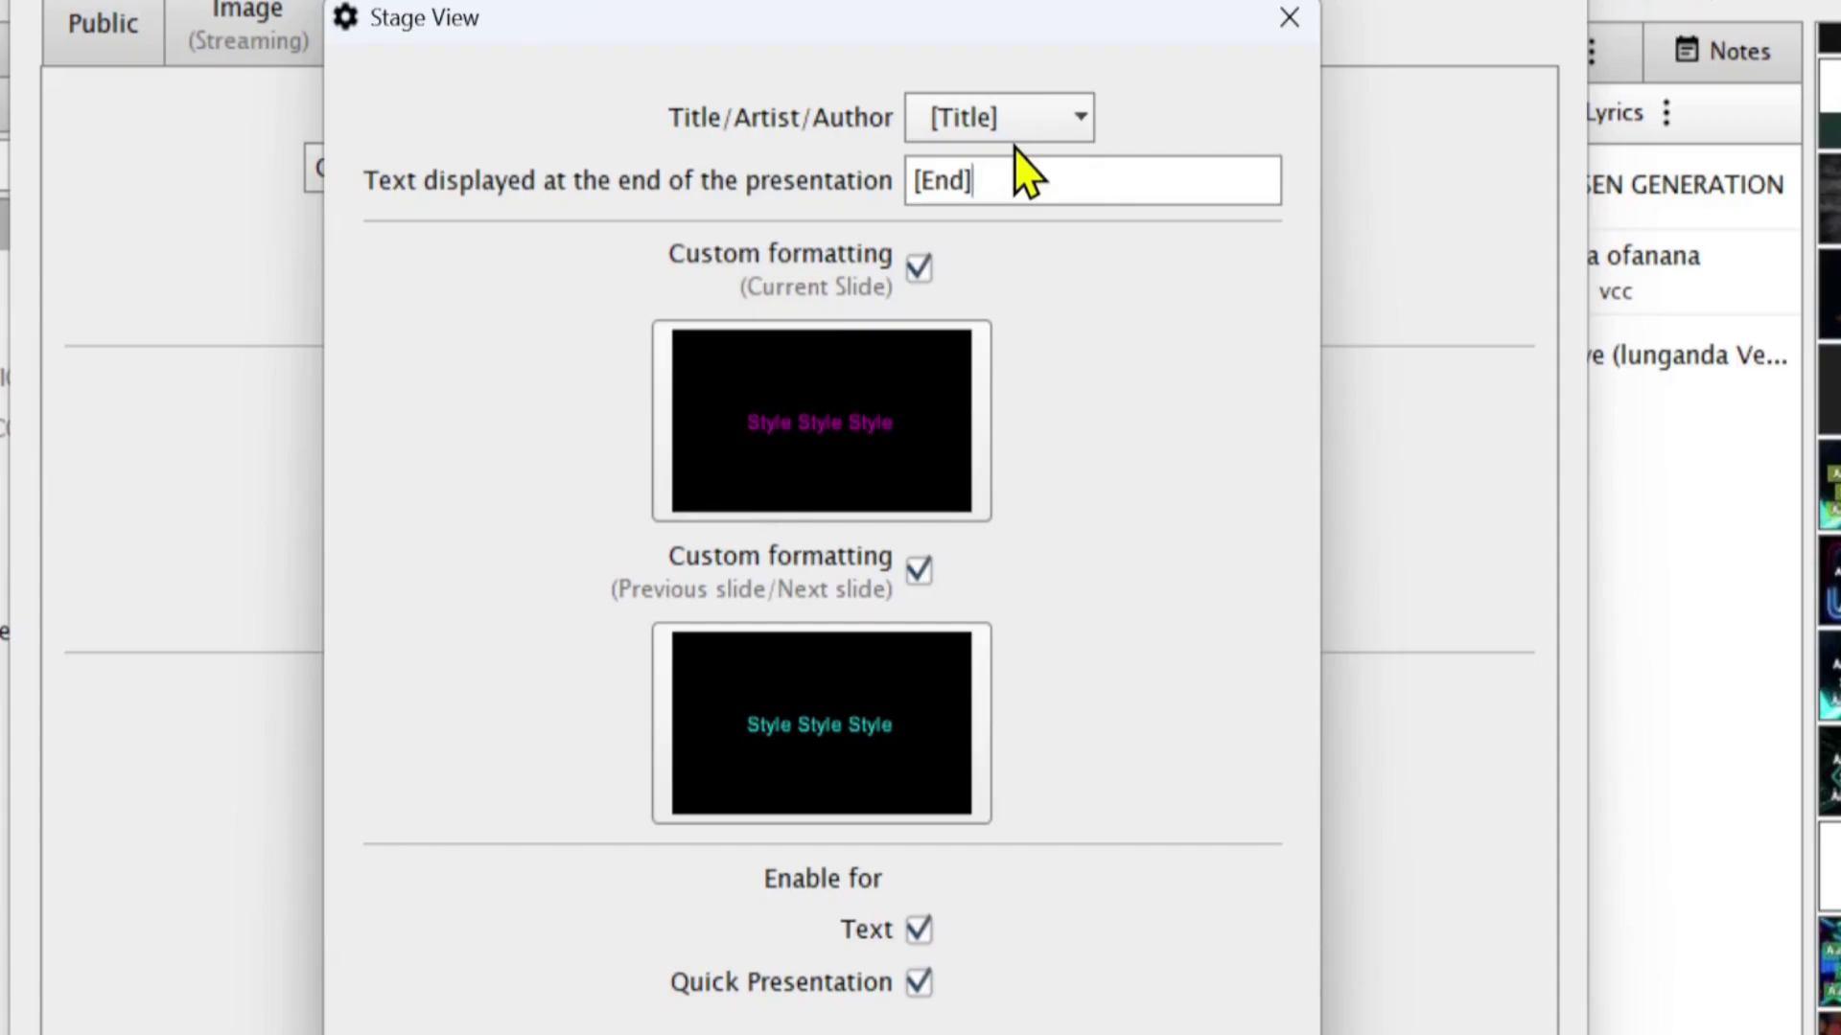
left_click(918, 270)
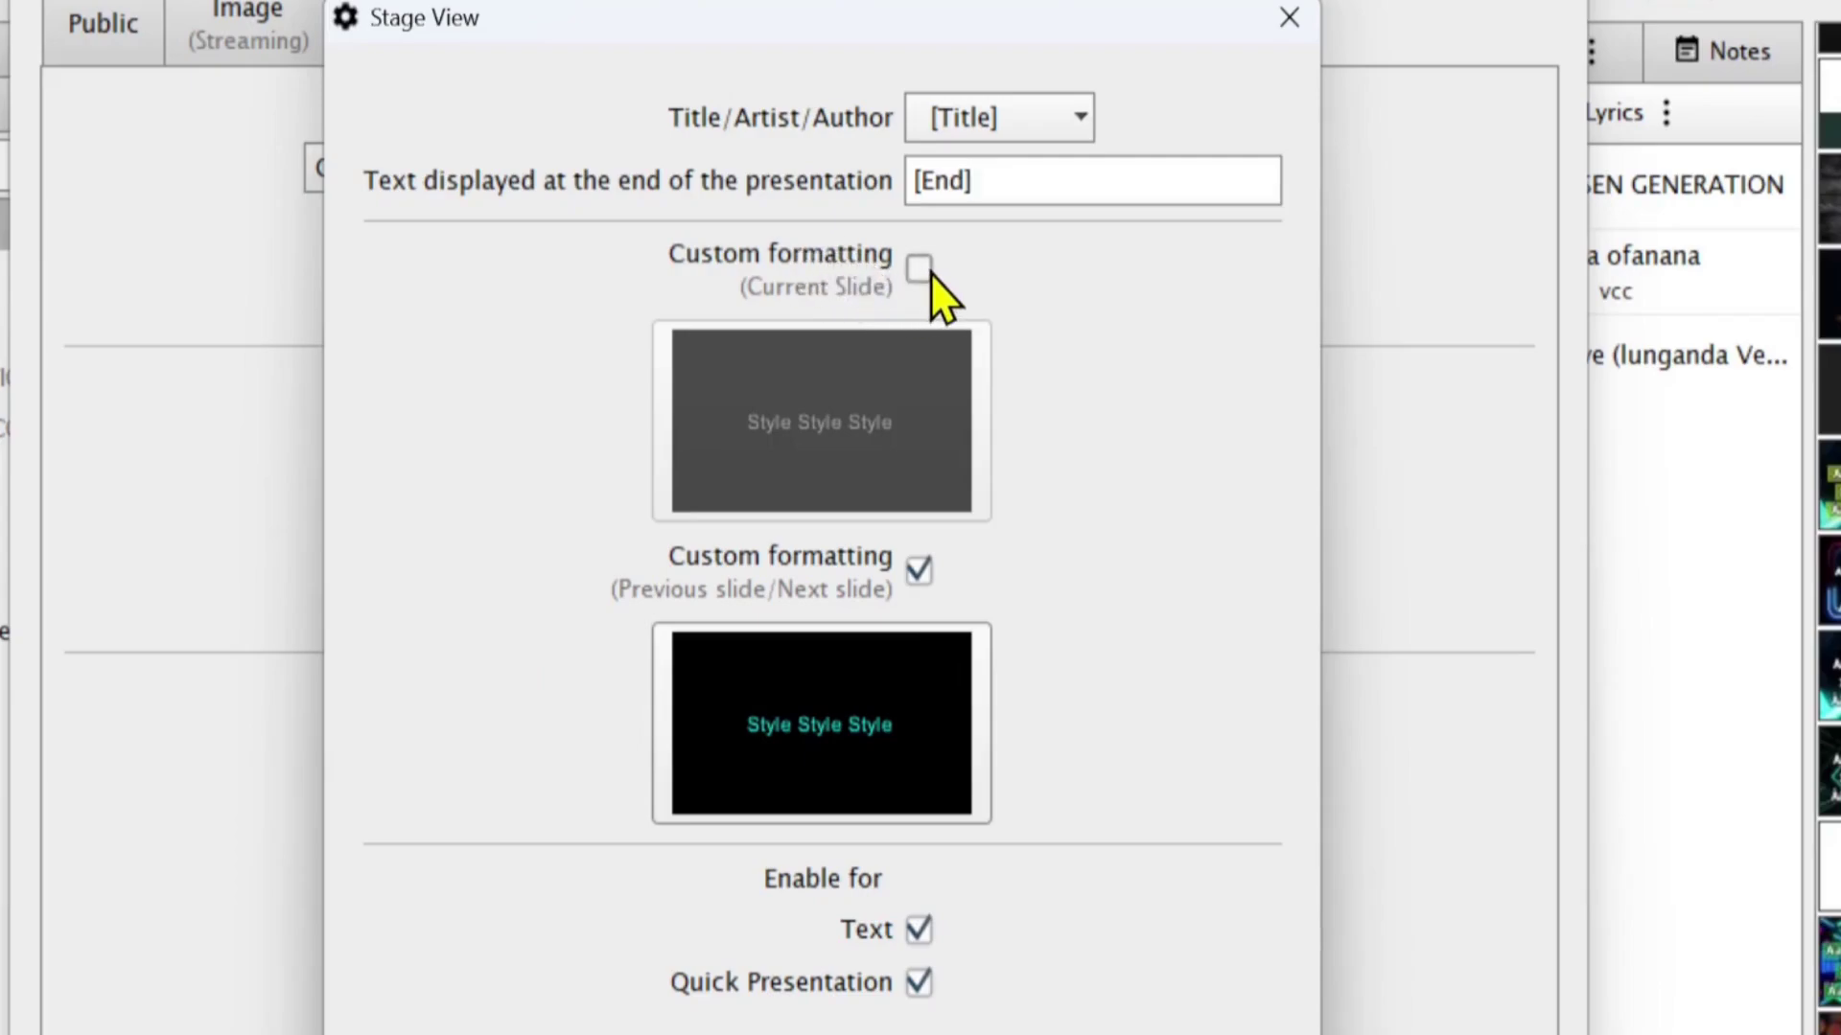
Re-tick current-slide Custom formatting and open its magenta size-100 style editor
left_click(922, 270)
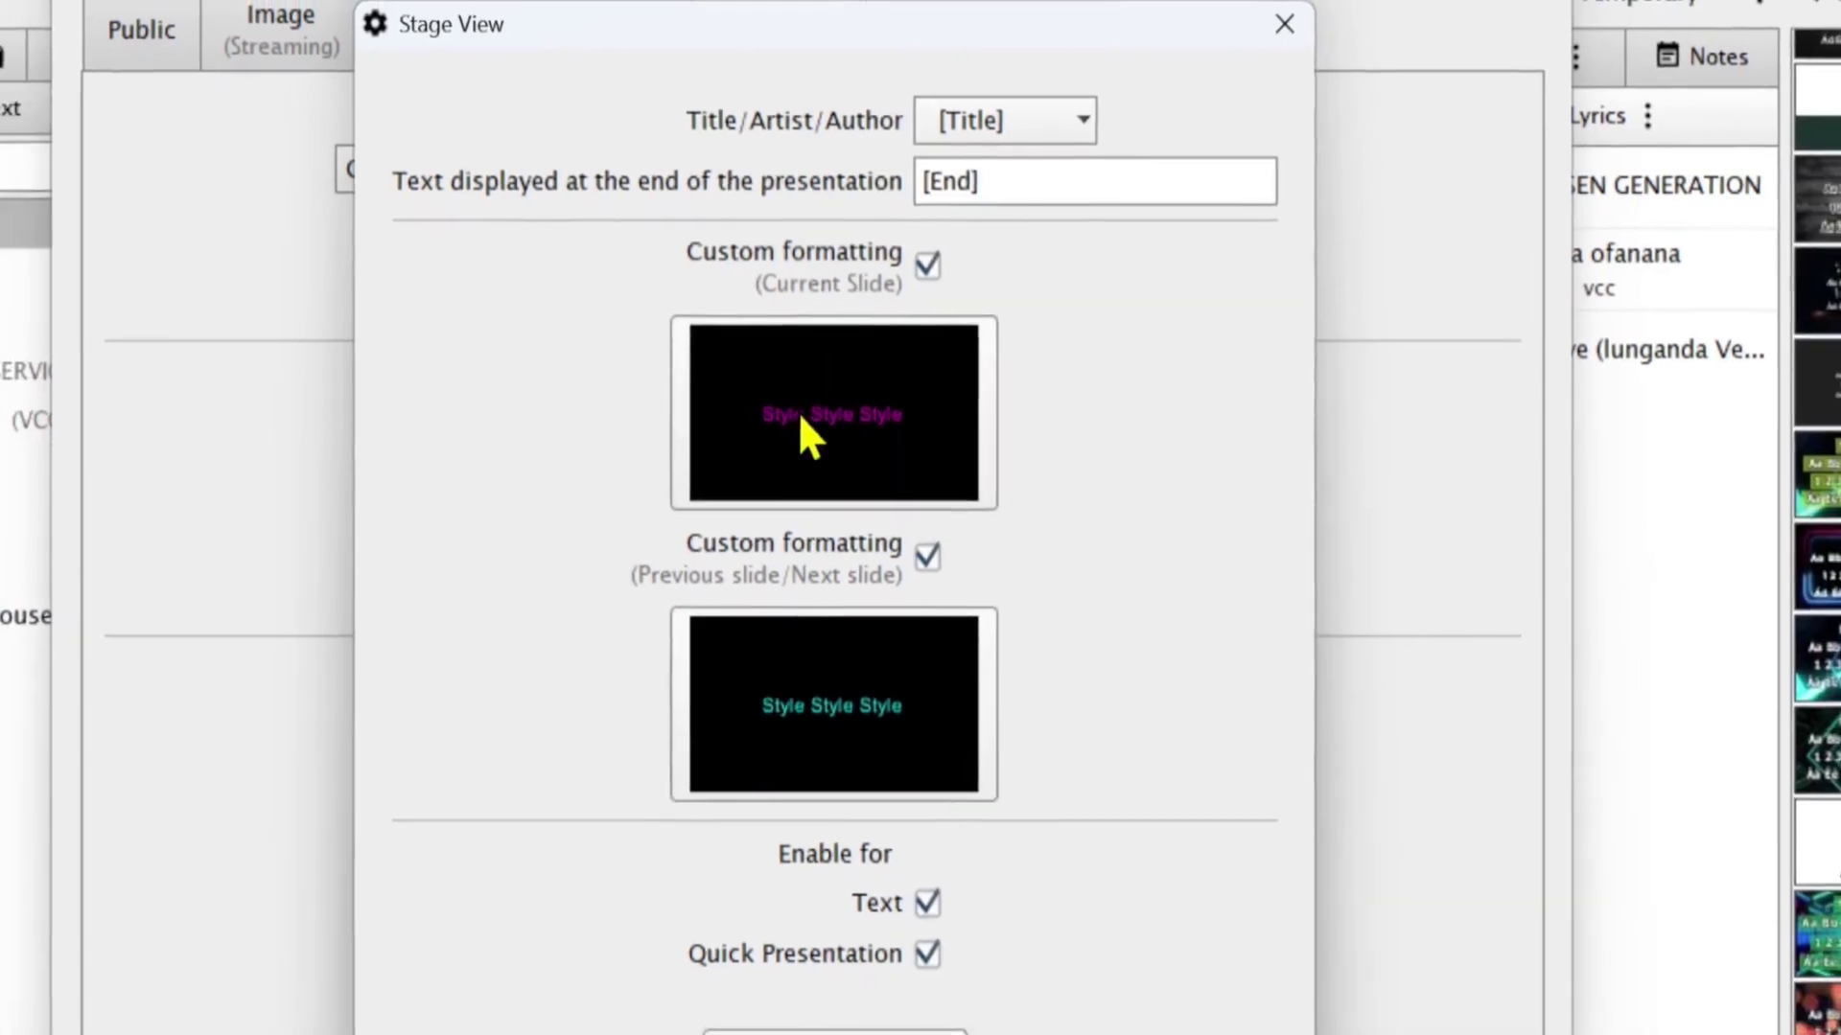
left_click(799, 431)
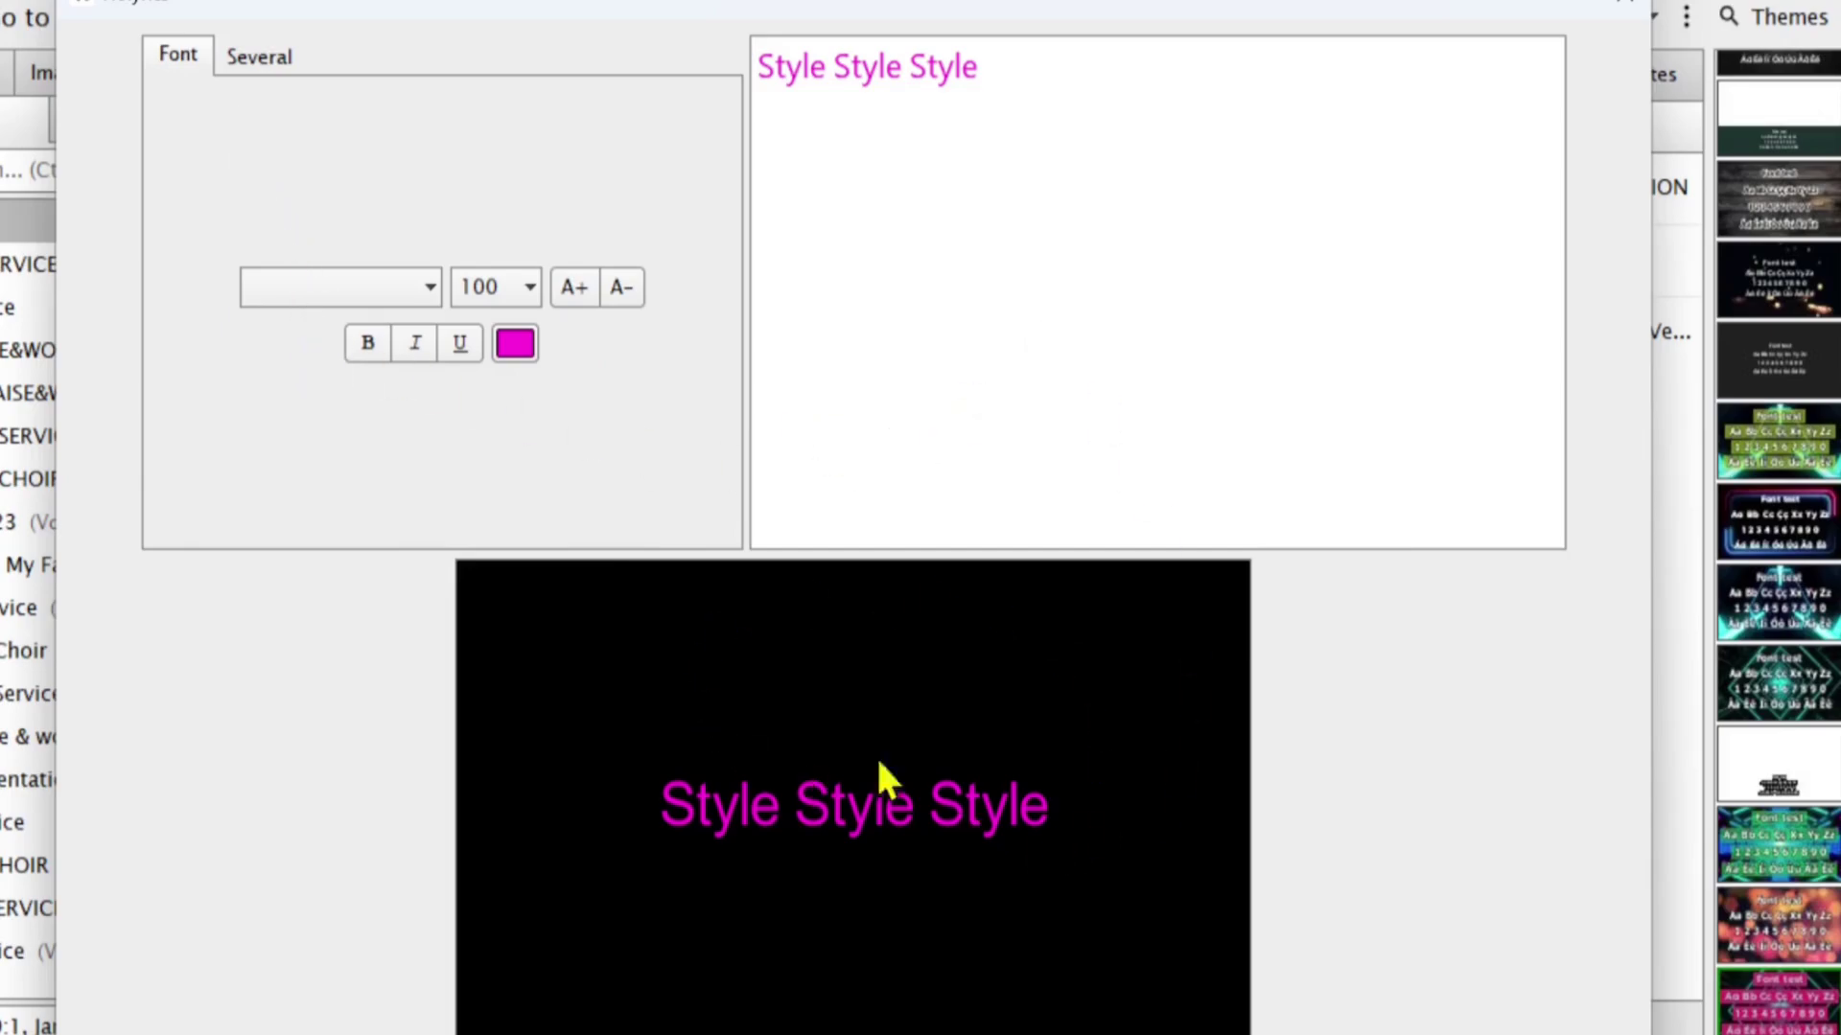
Make the current-slide sample text bold and change its colour to teal green
left_click(364, 288)
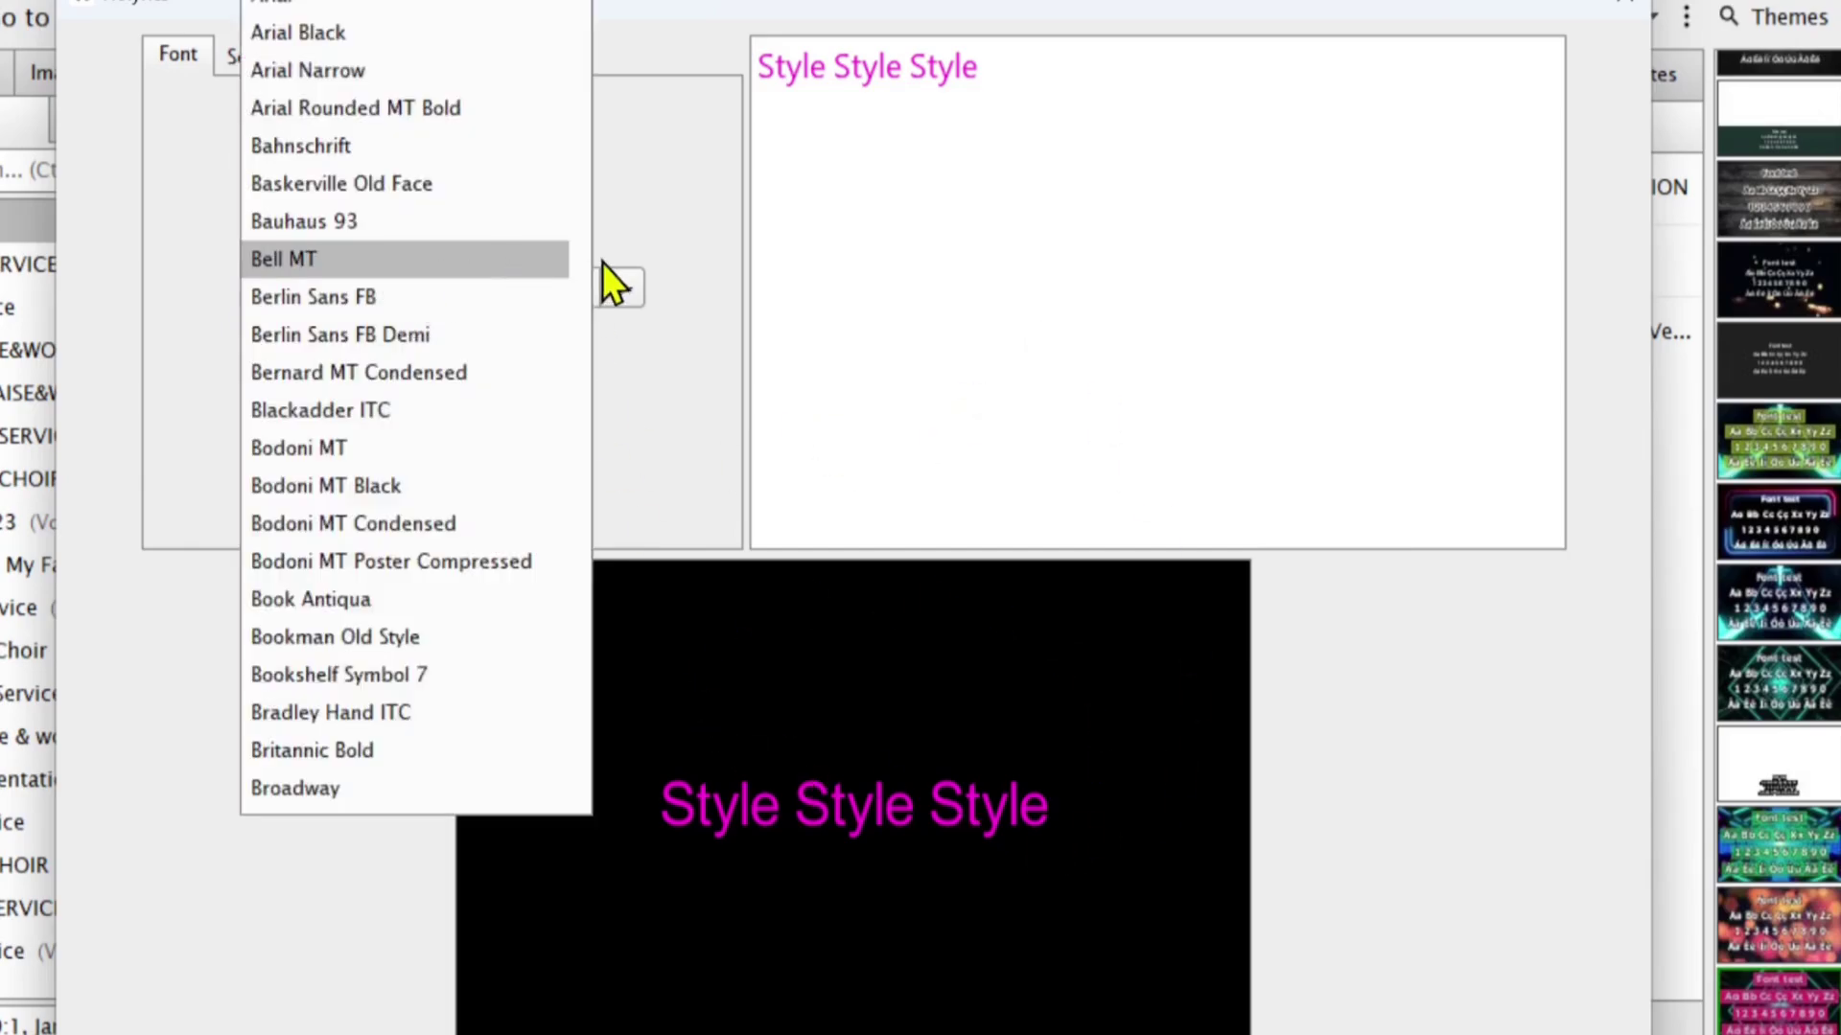
left_click(678, 267)
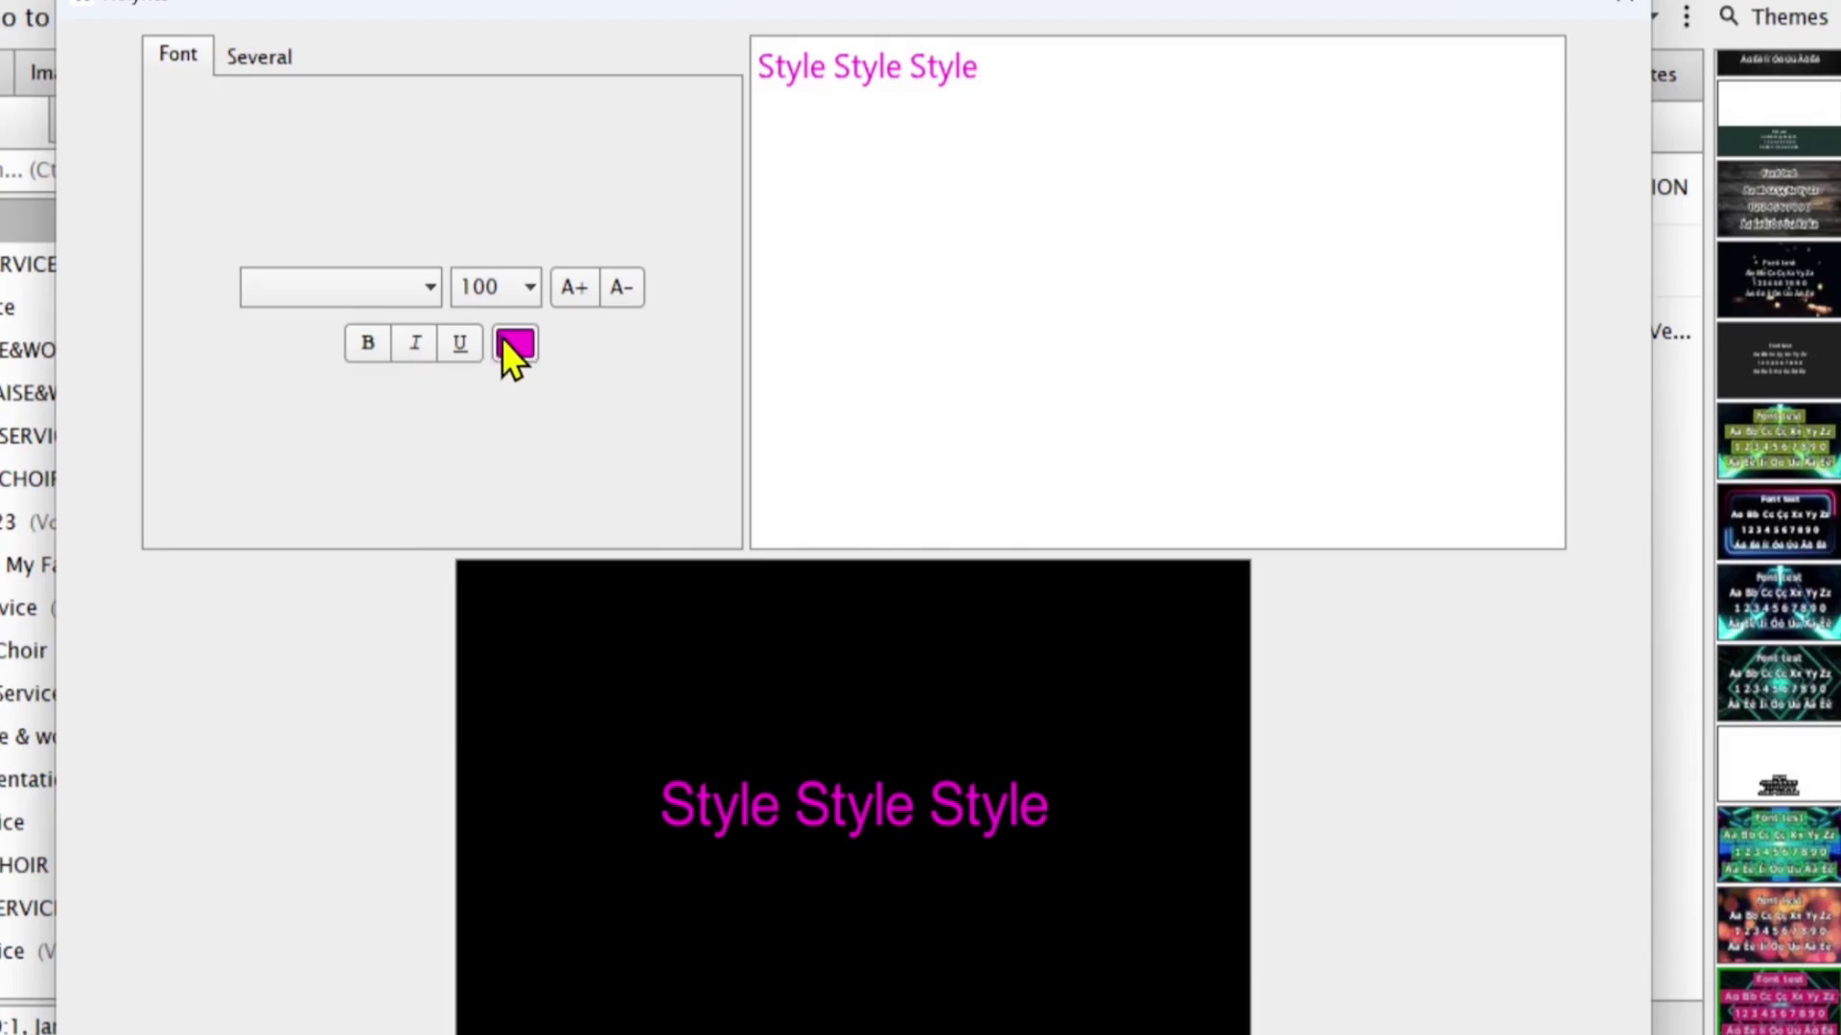
left_click(374, 345)
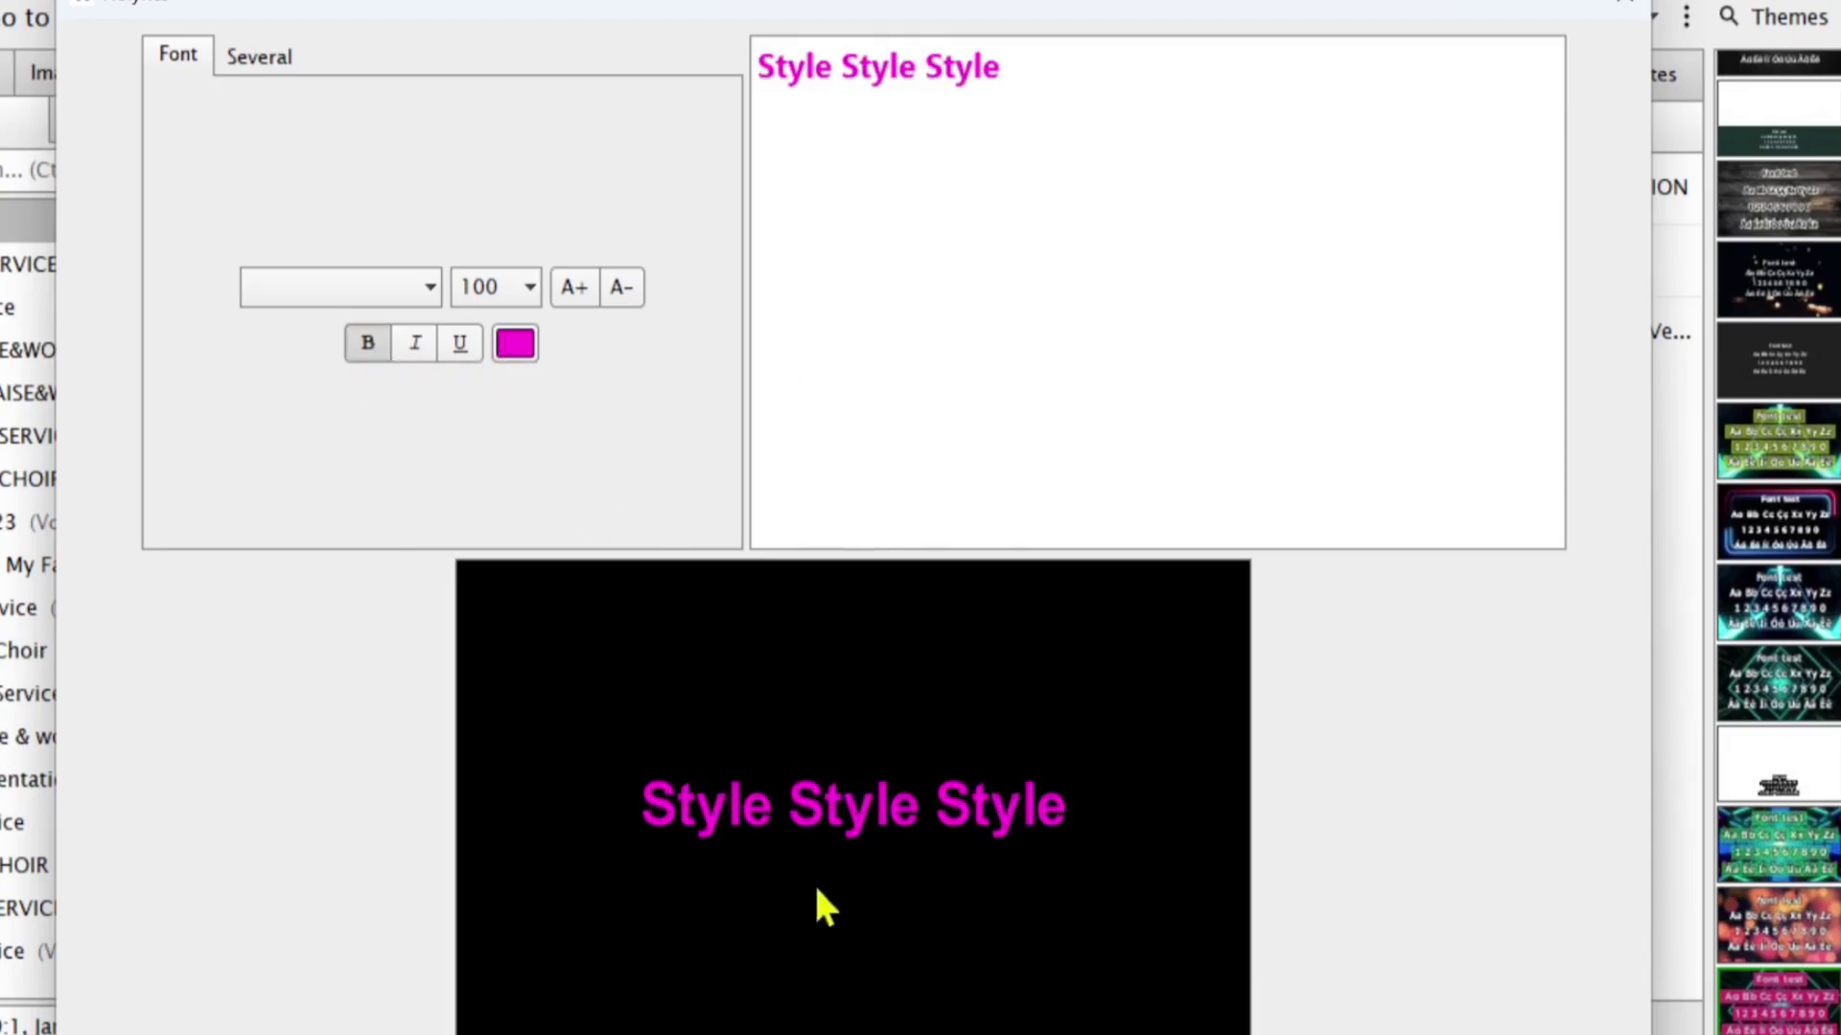
left_click(516, 347)
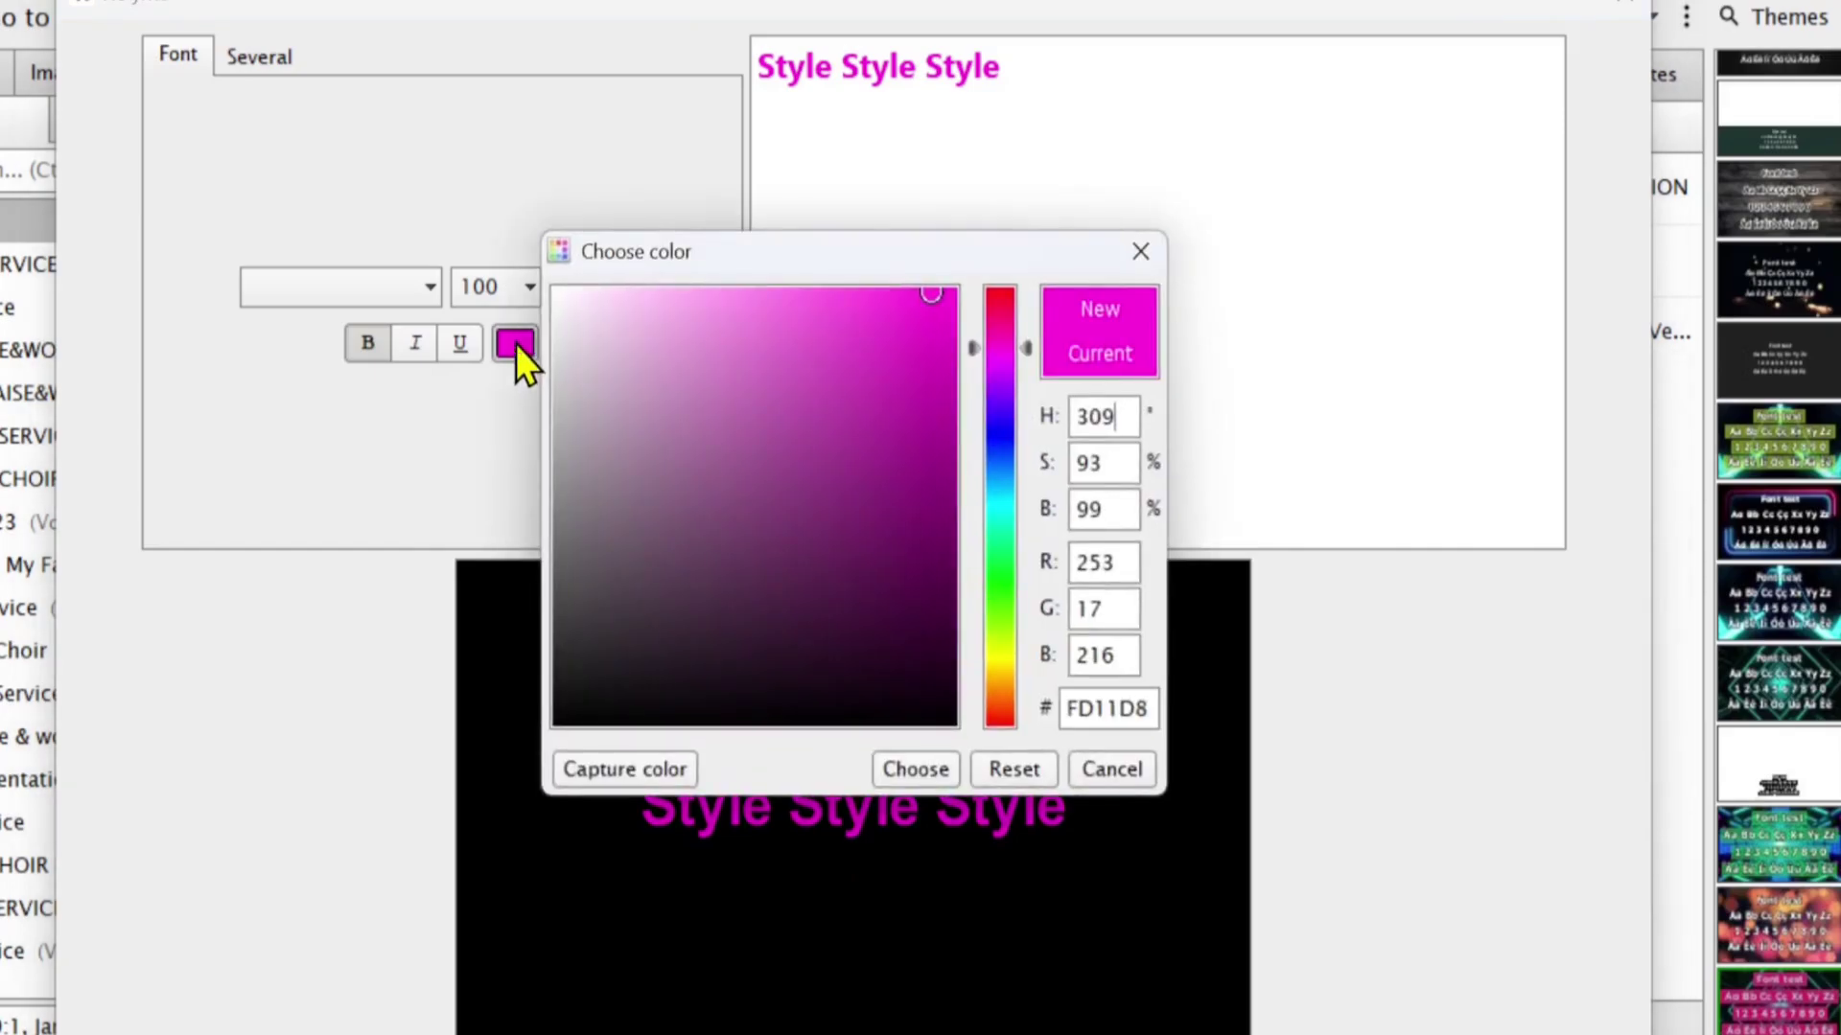
left_click(558, 295)
left_click(1015, 769)
left_click(558, 290)
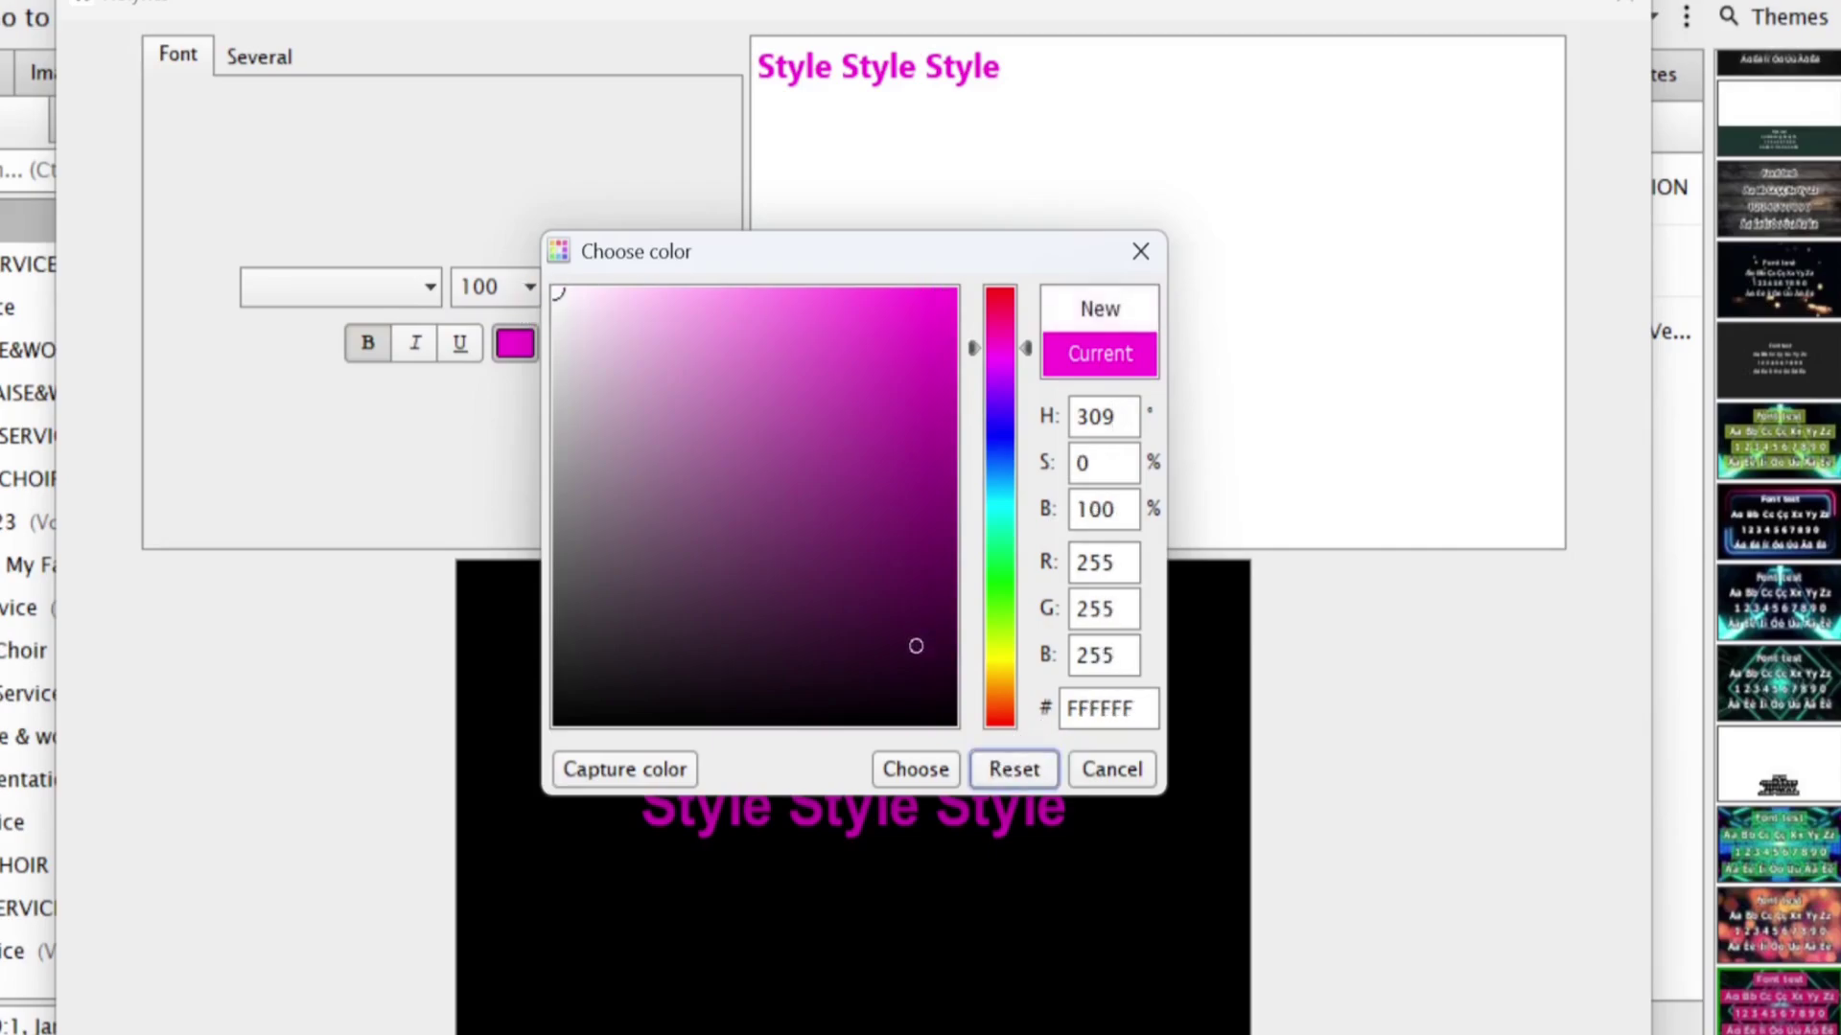
left_click(909, 772)
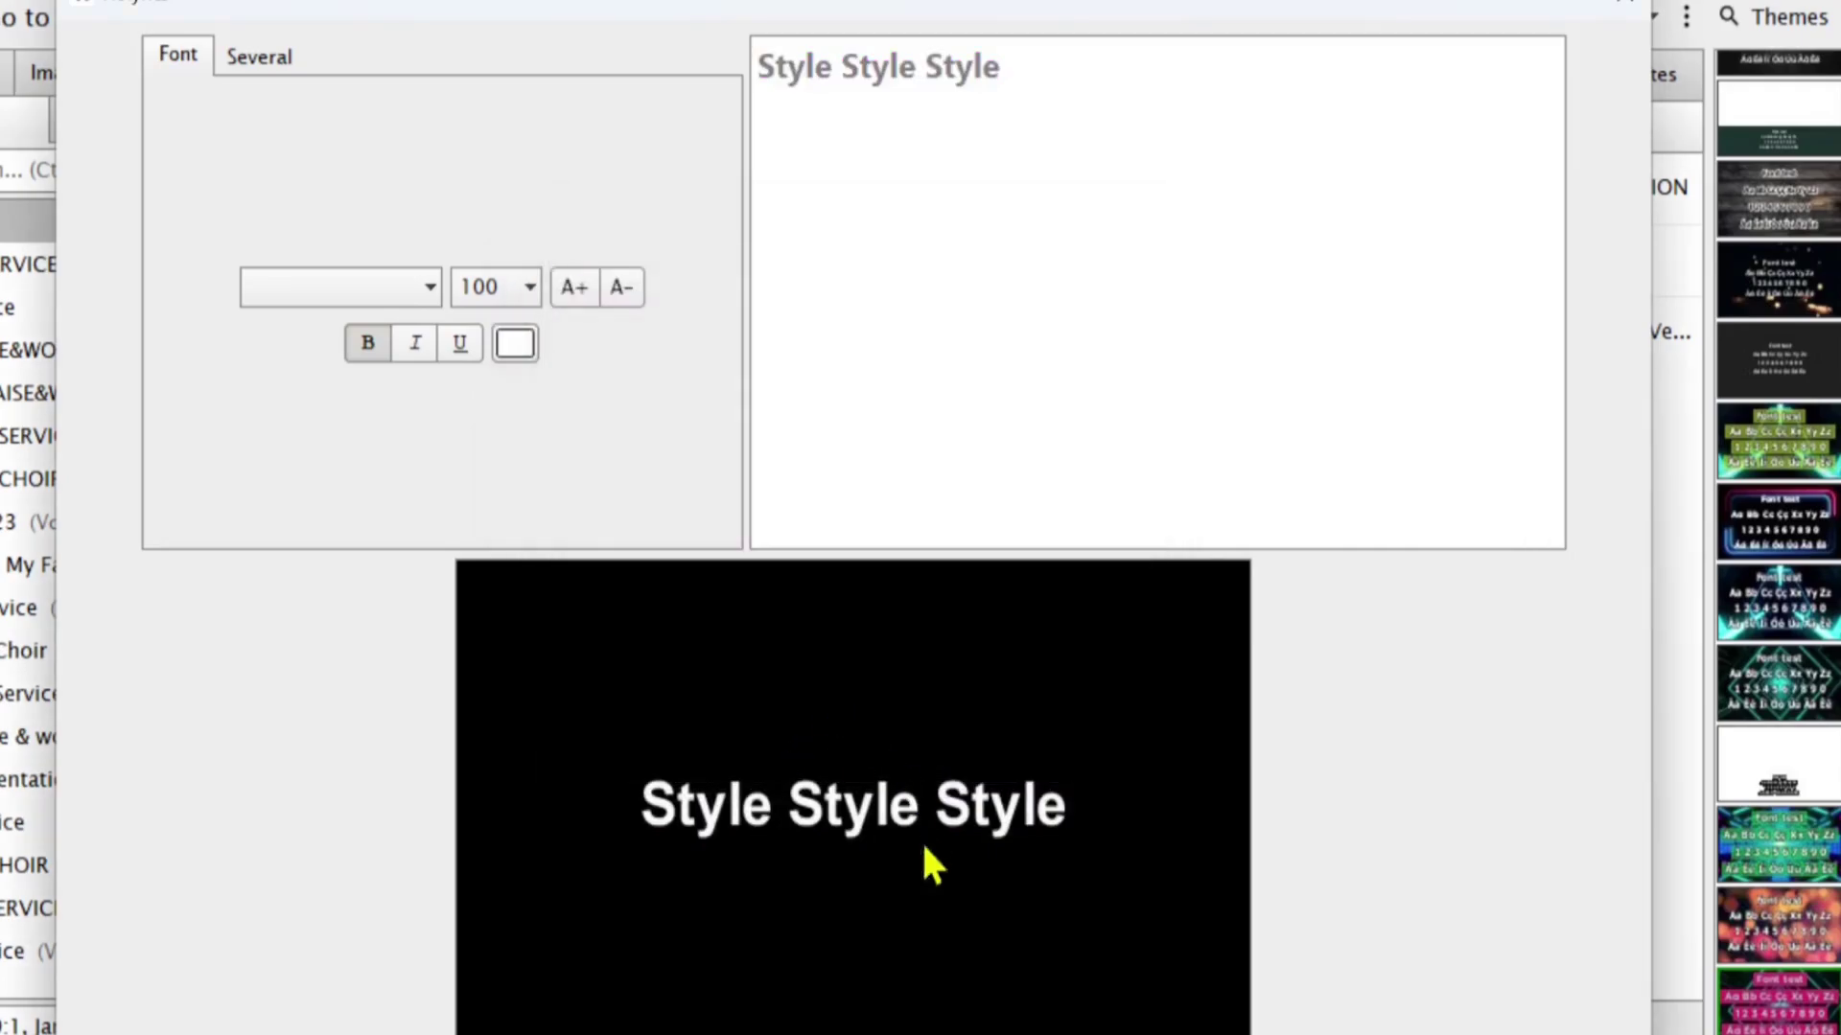
left_click(527, 361)
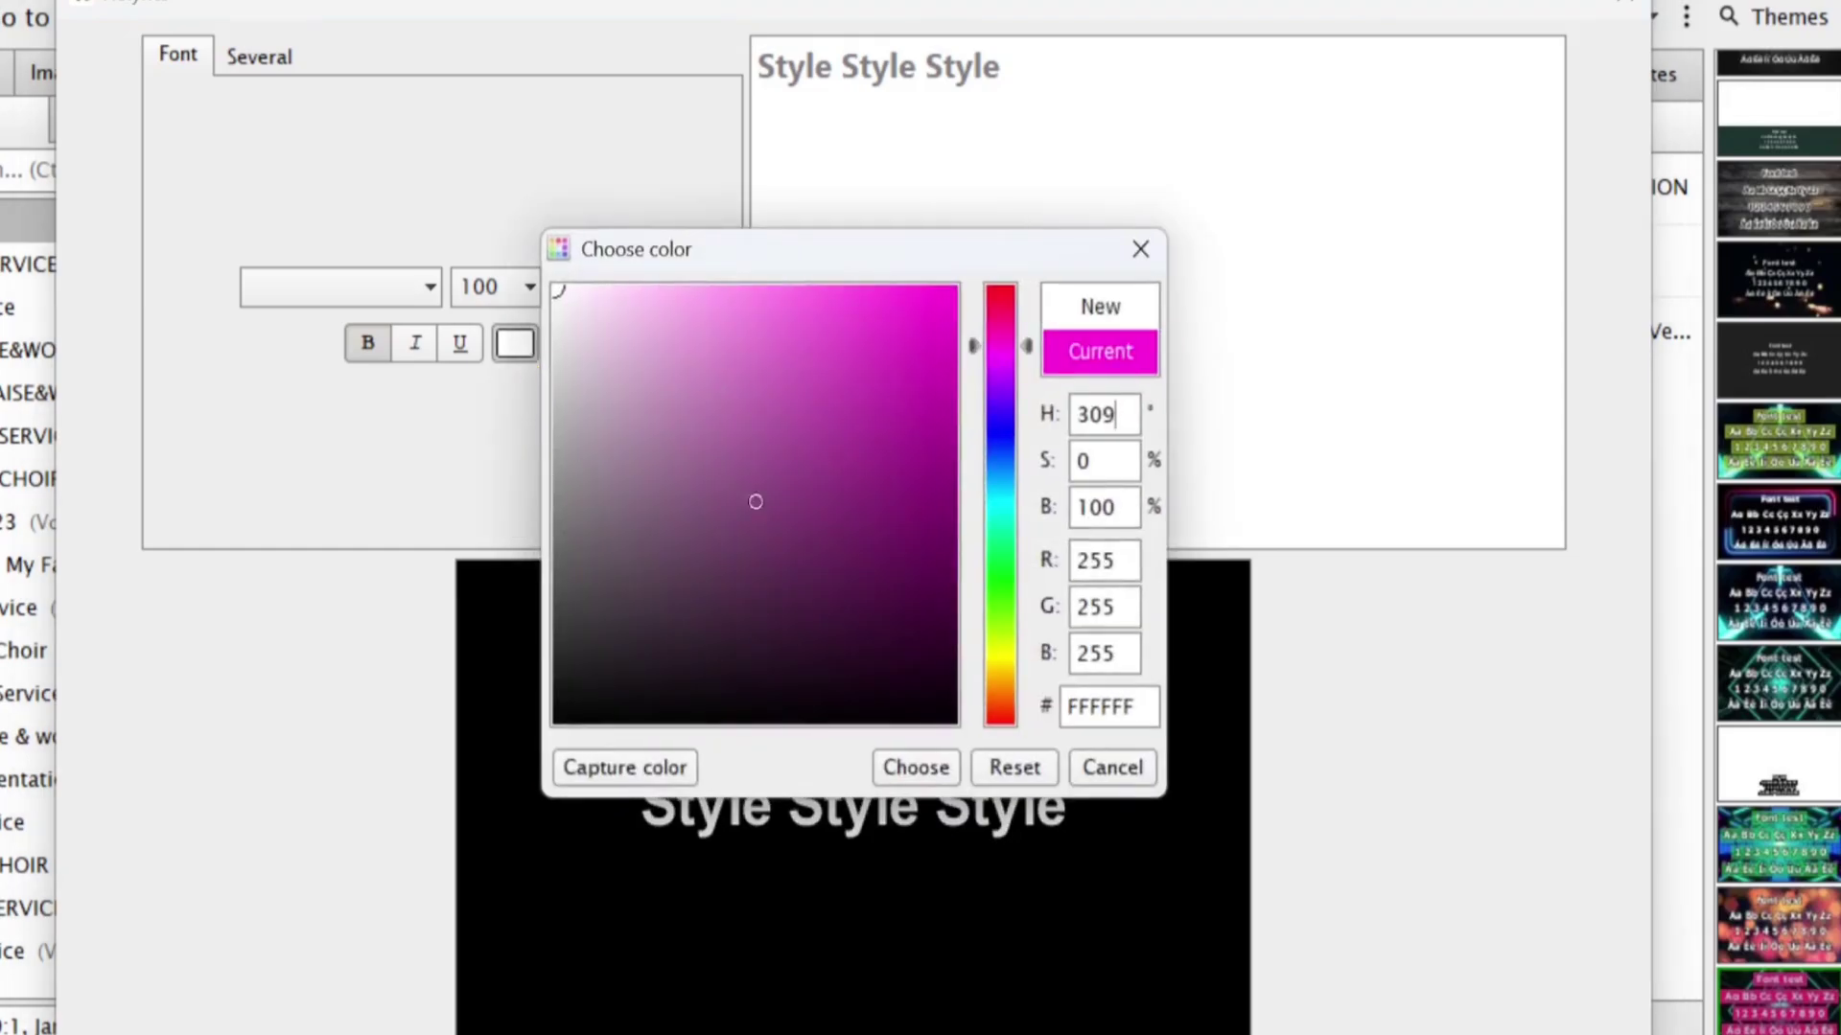
left_click(992, 524)
left_click(940, 394)
left_click(932, 347)
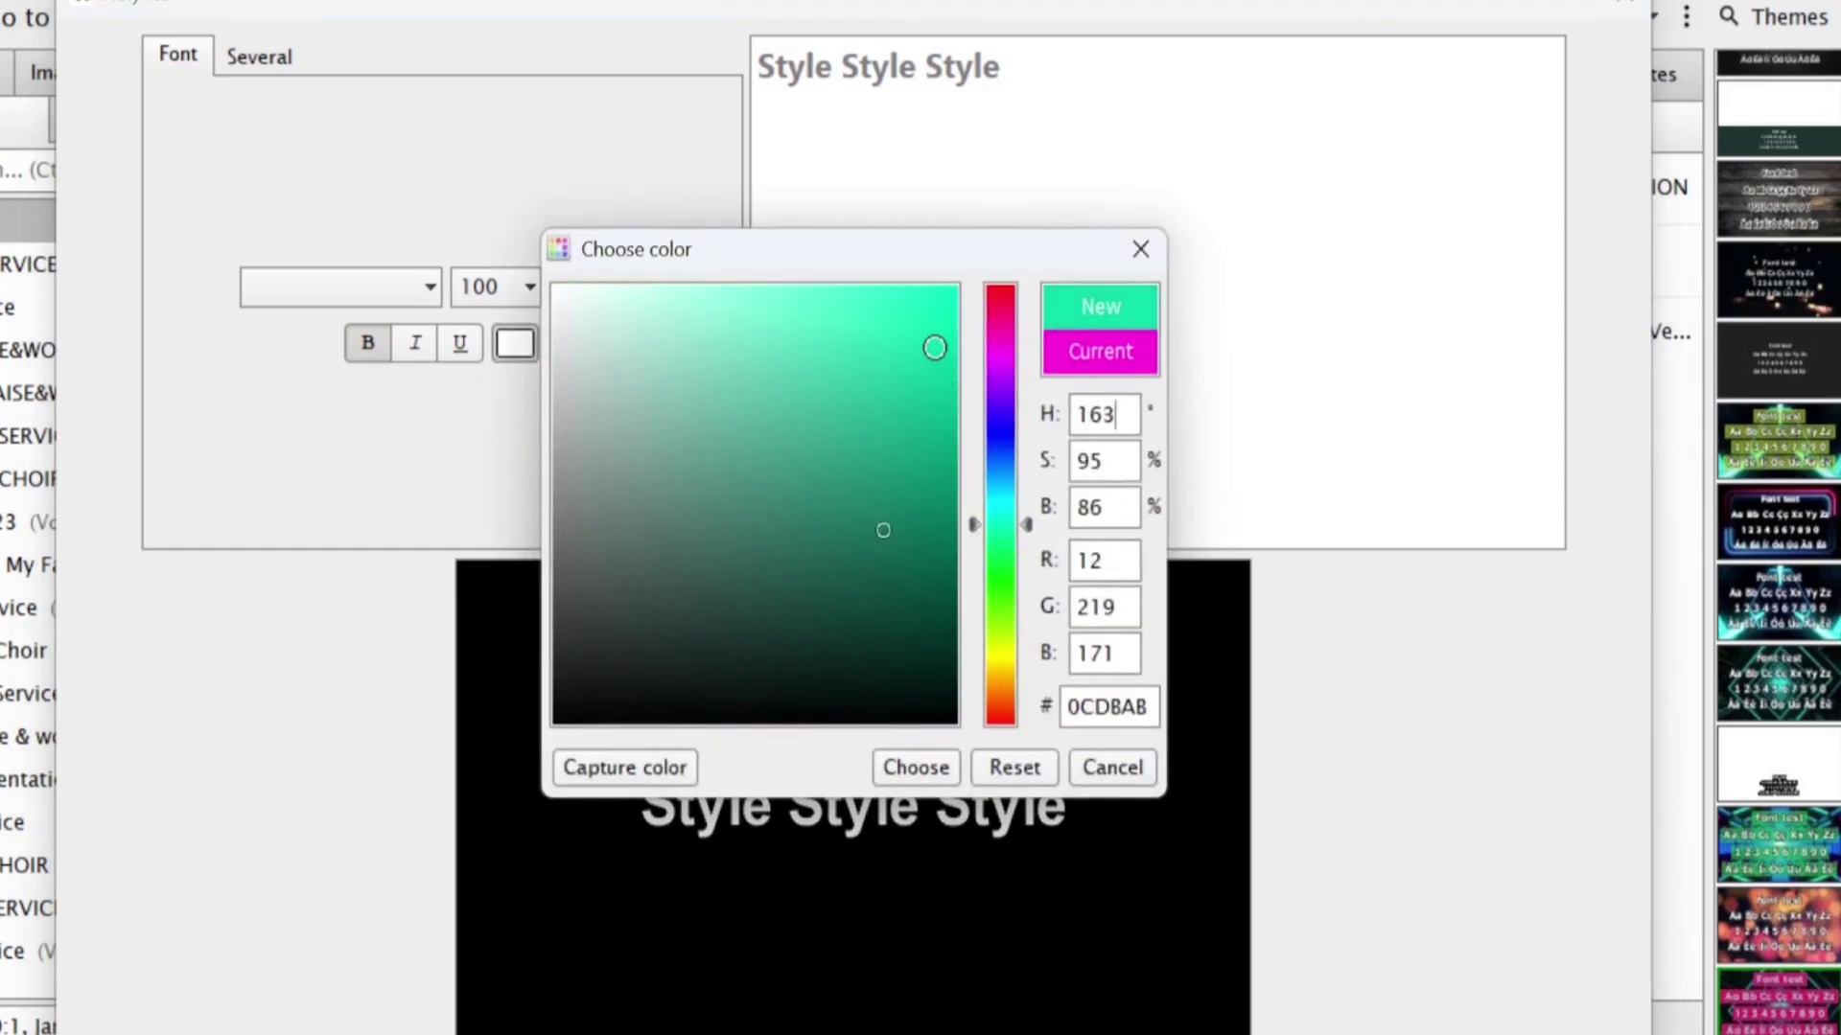
left_click(915, 768)
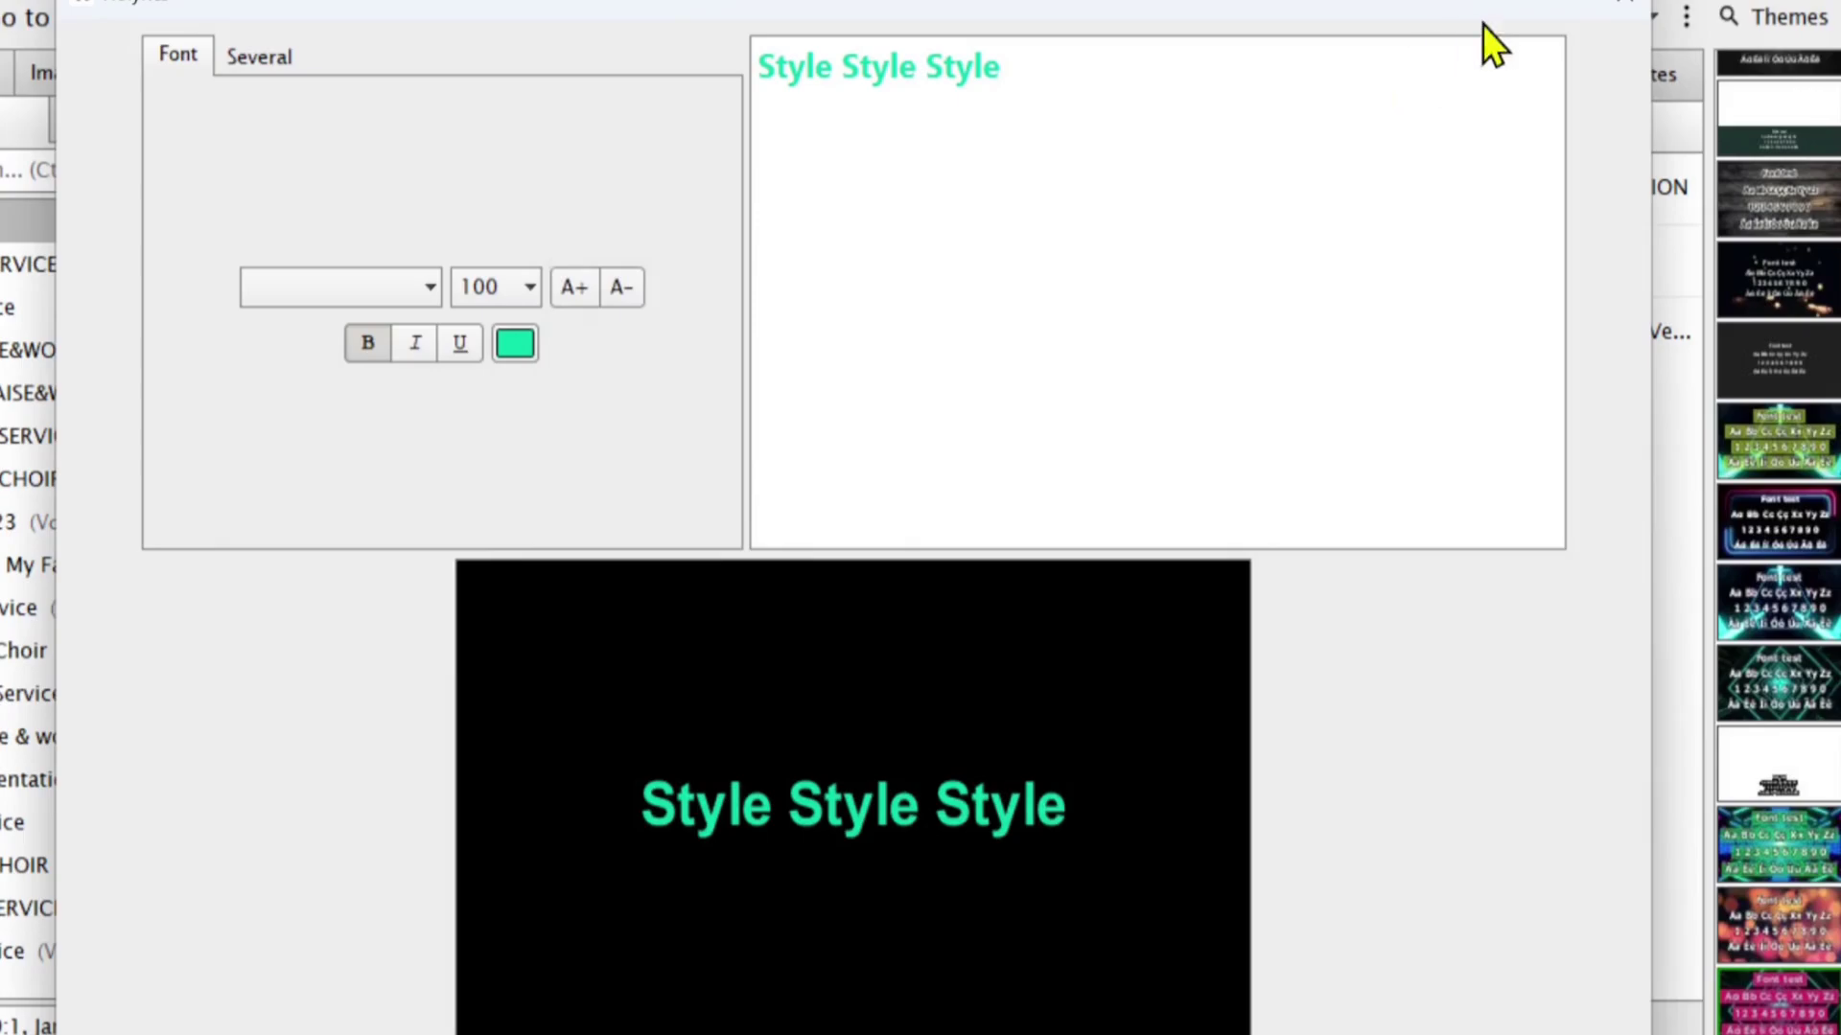
Leave the current-slide text without underline and set its font size to 130
left_click(460, 347)
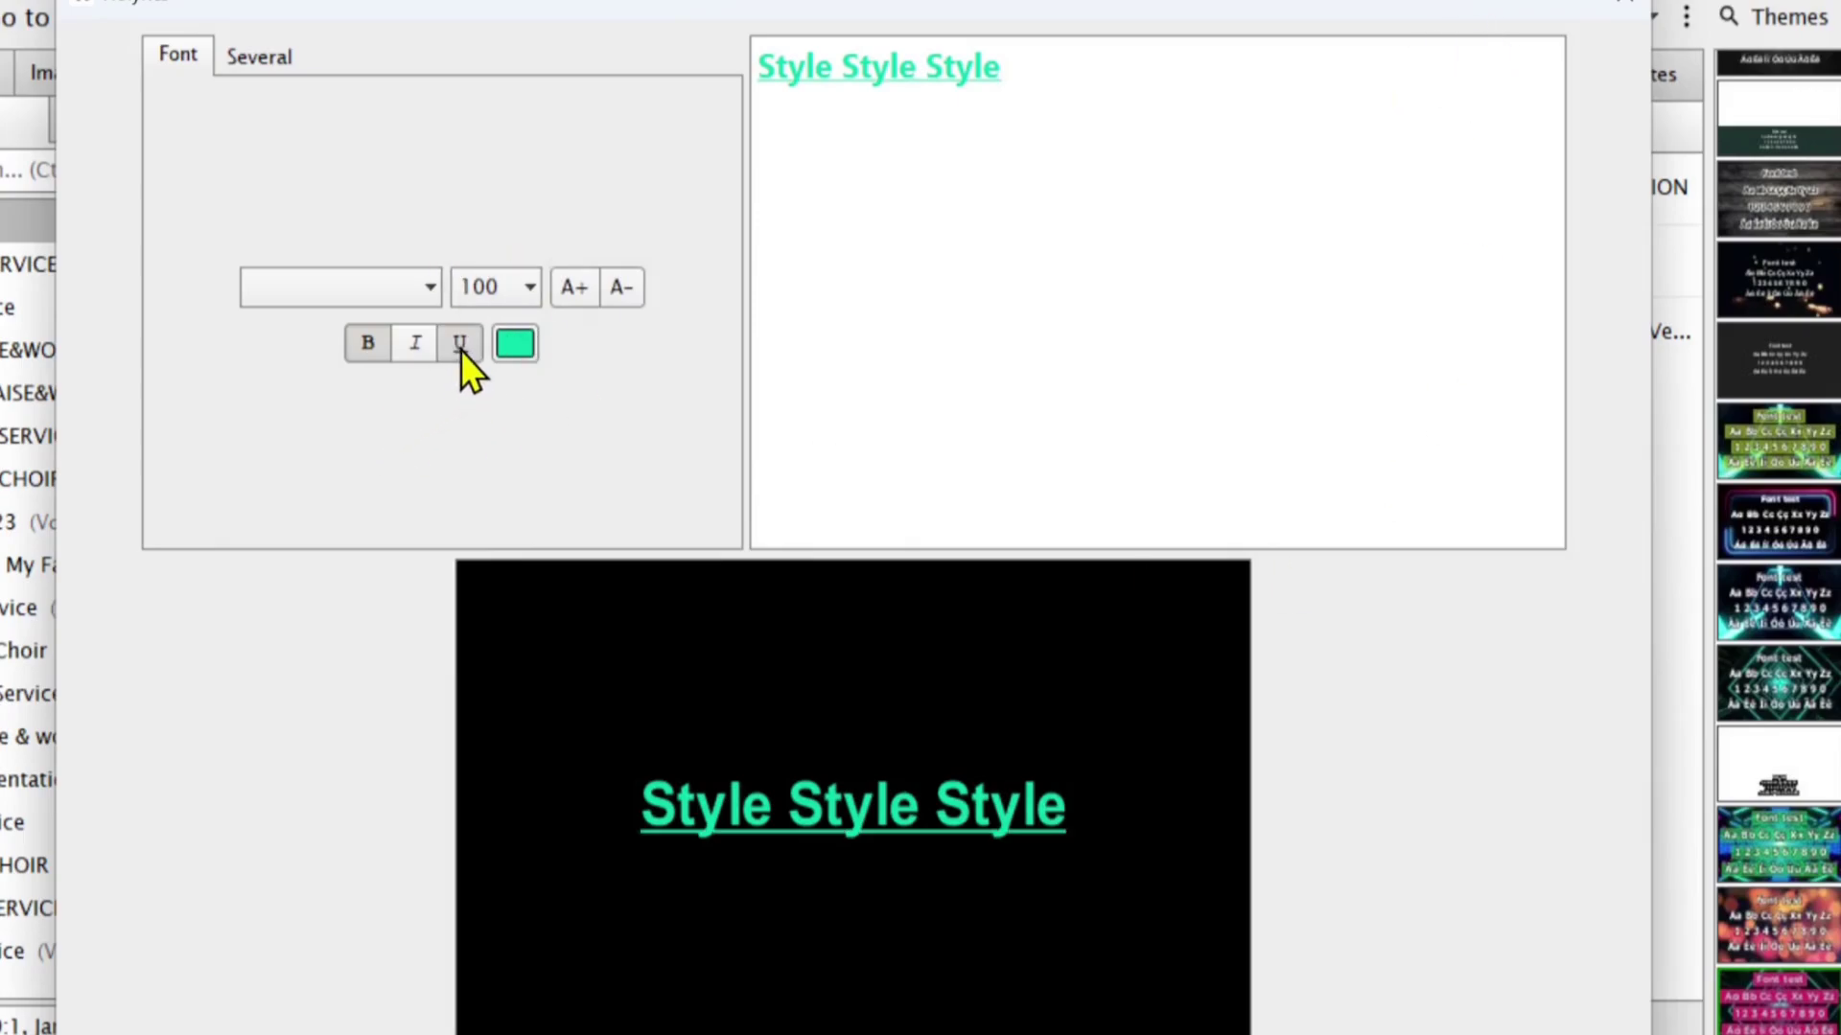
left_click(460, 347)
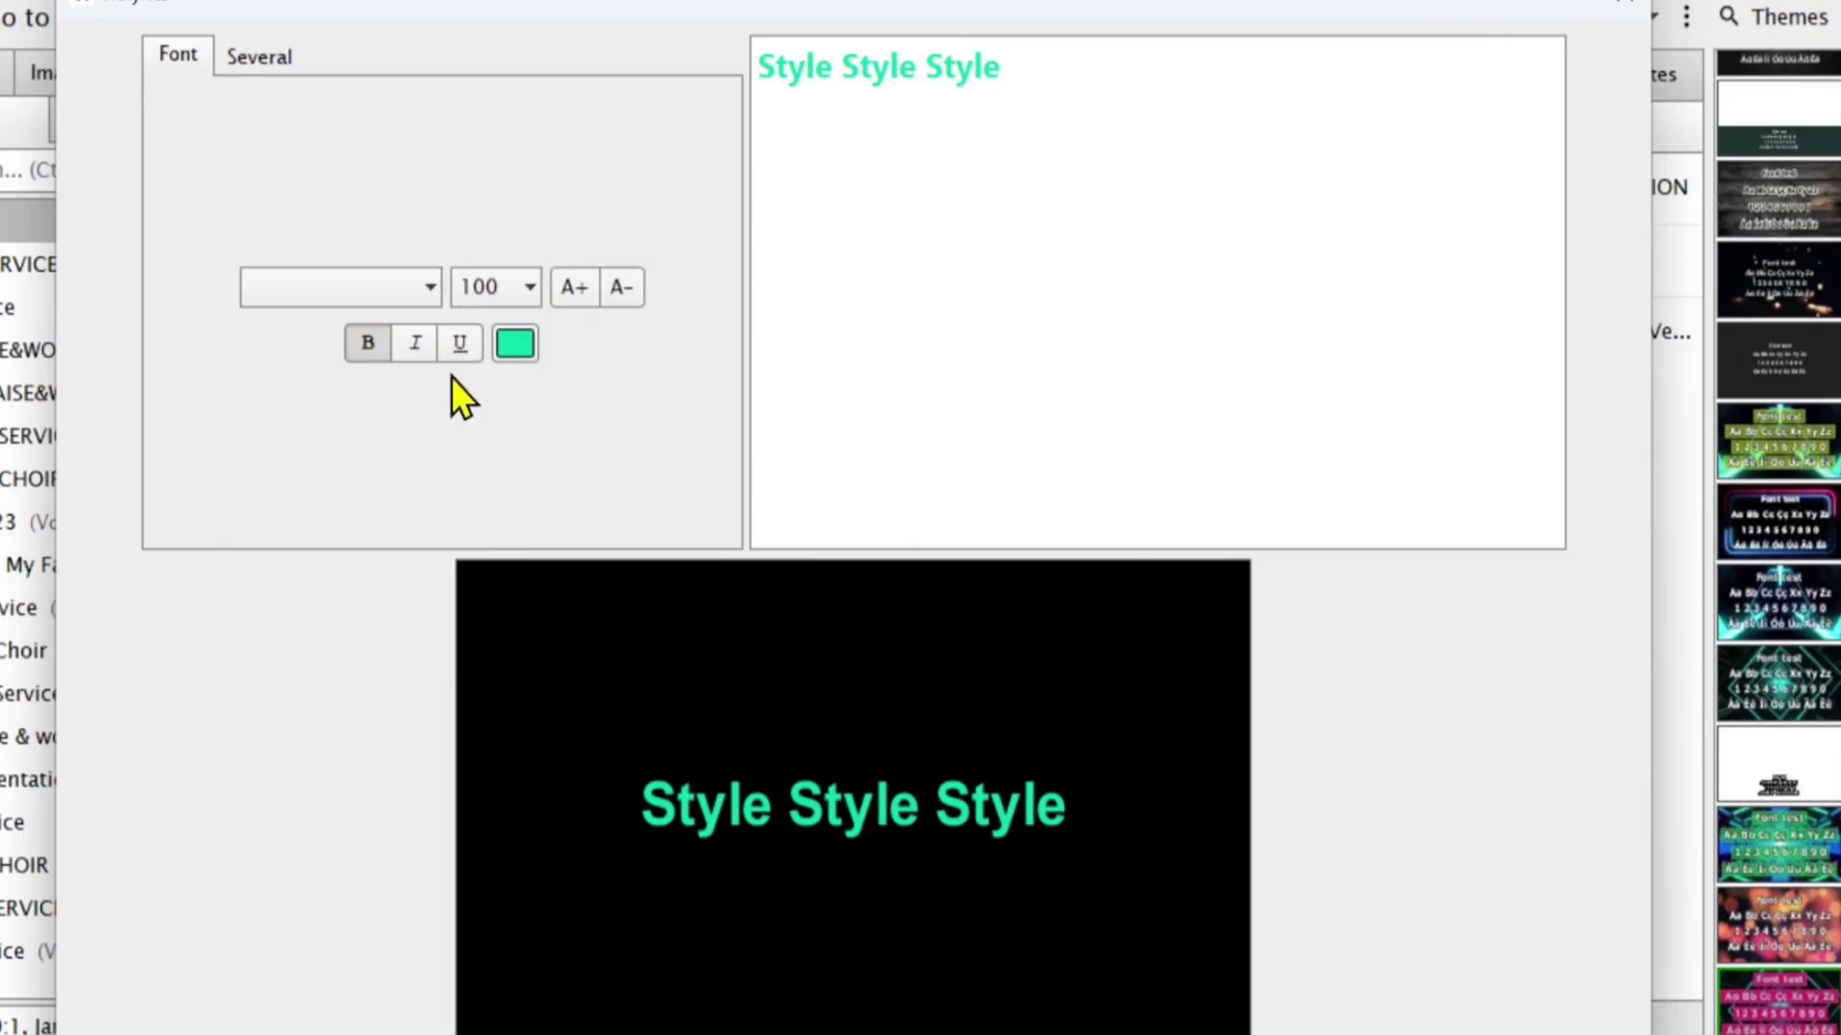
left_click(458, 345)
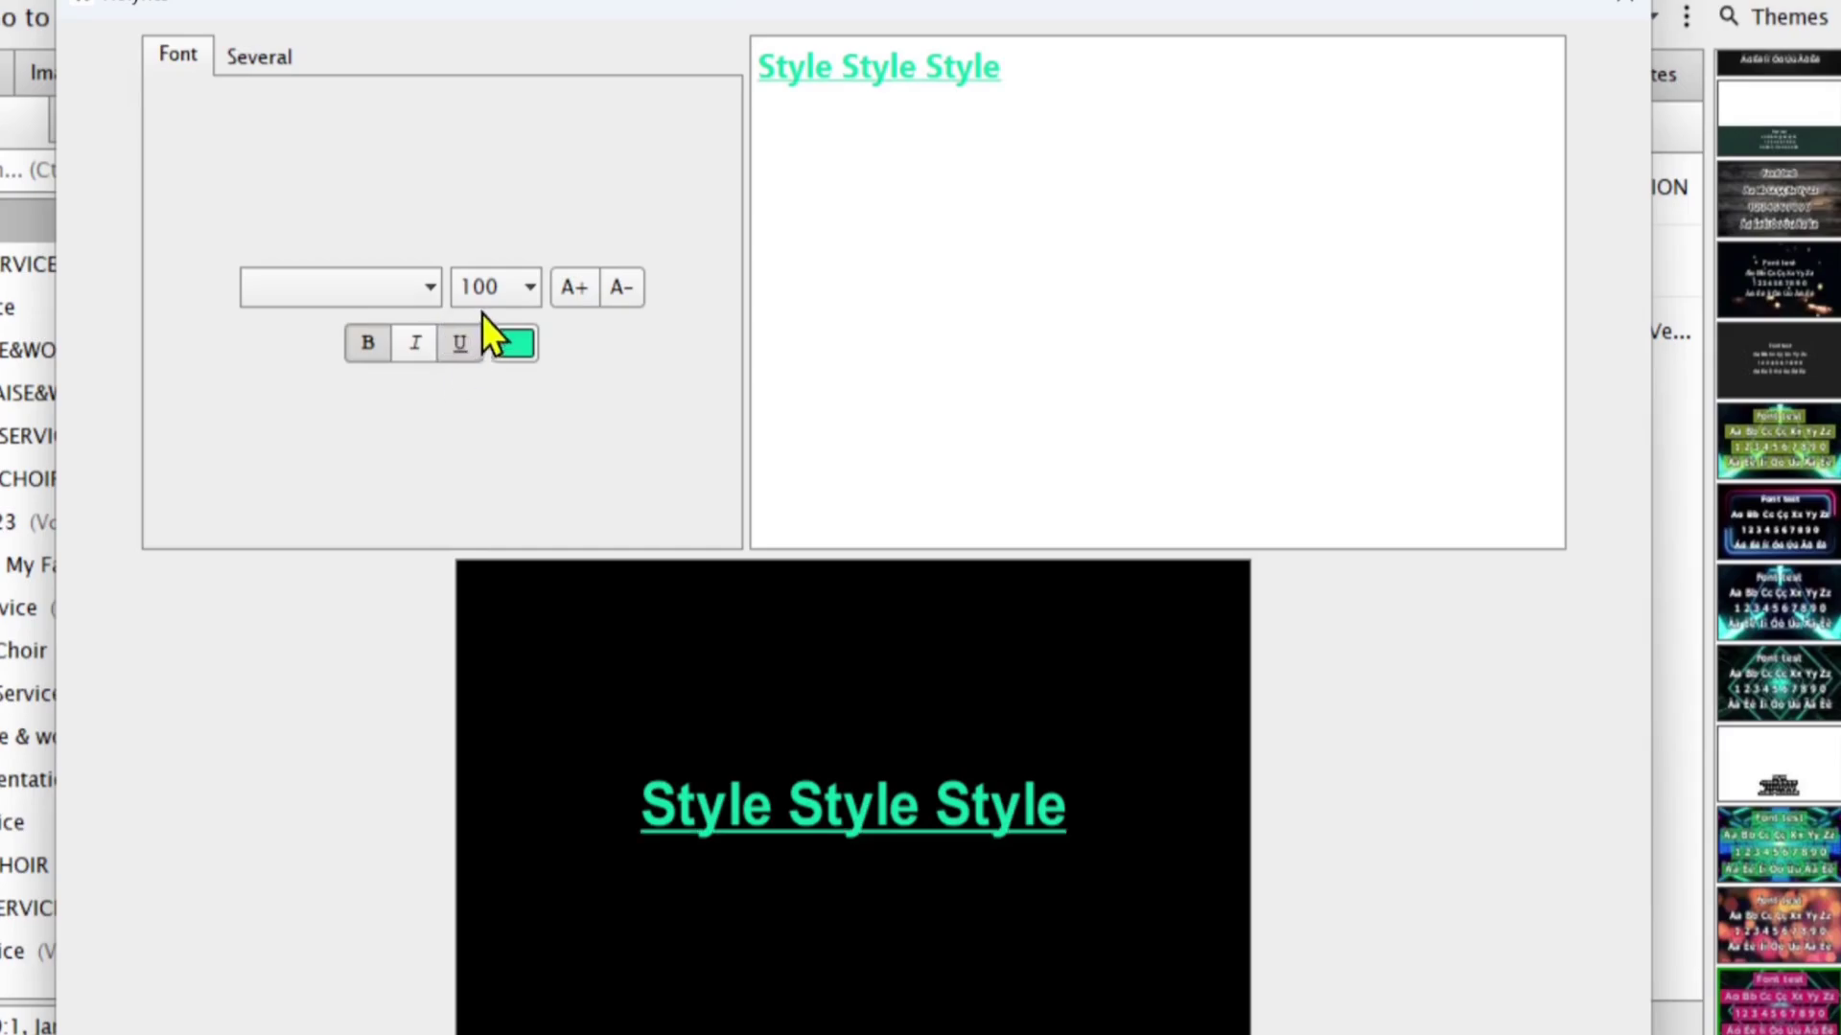
left_click(451, 350)
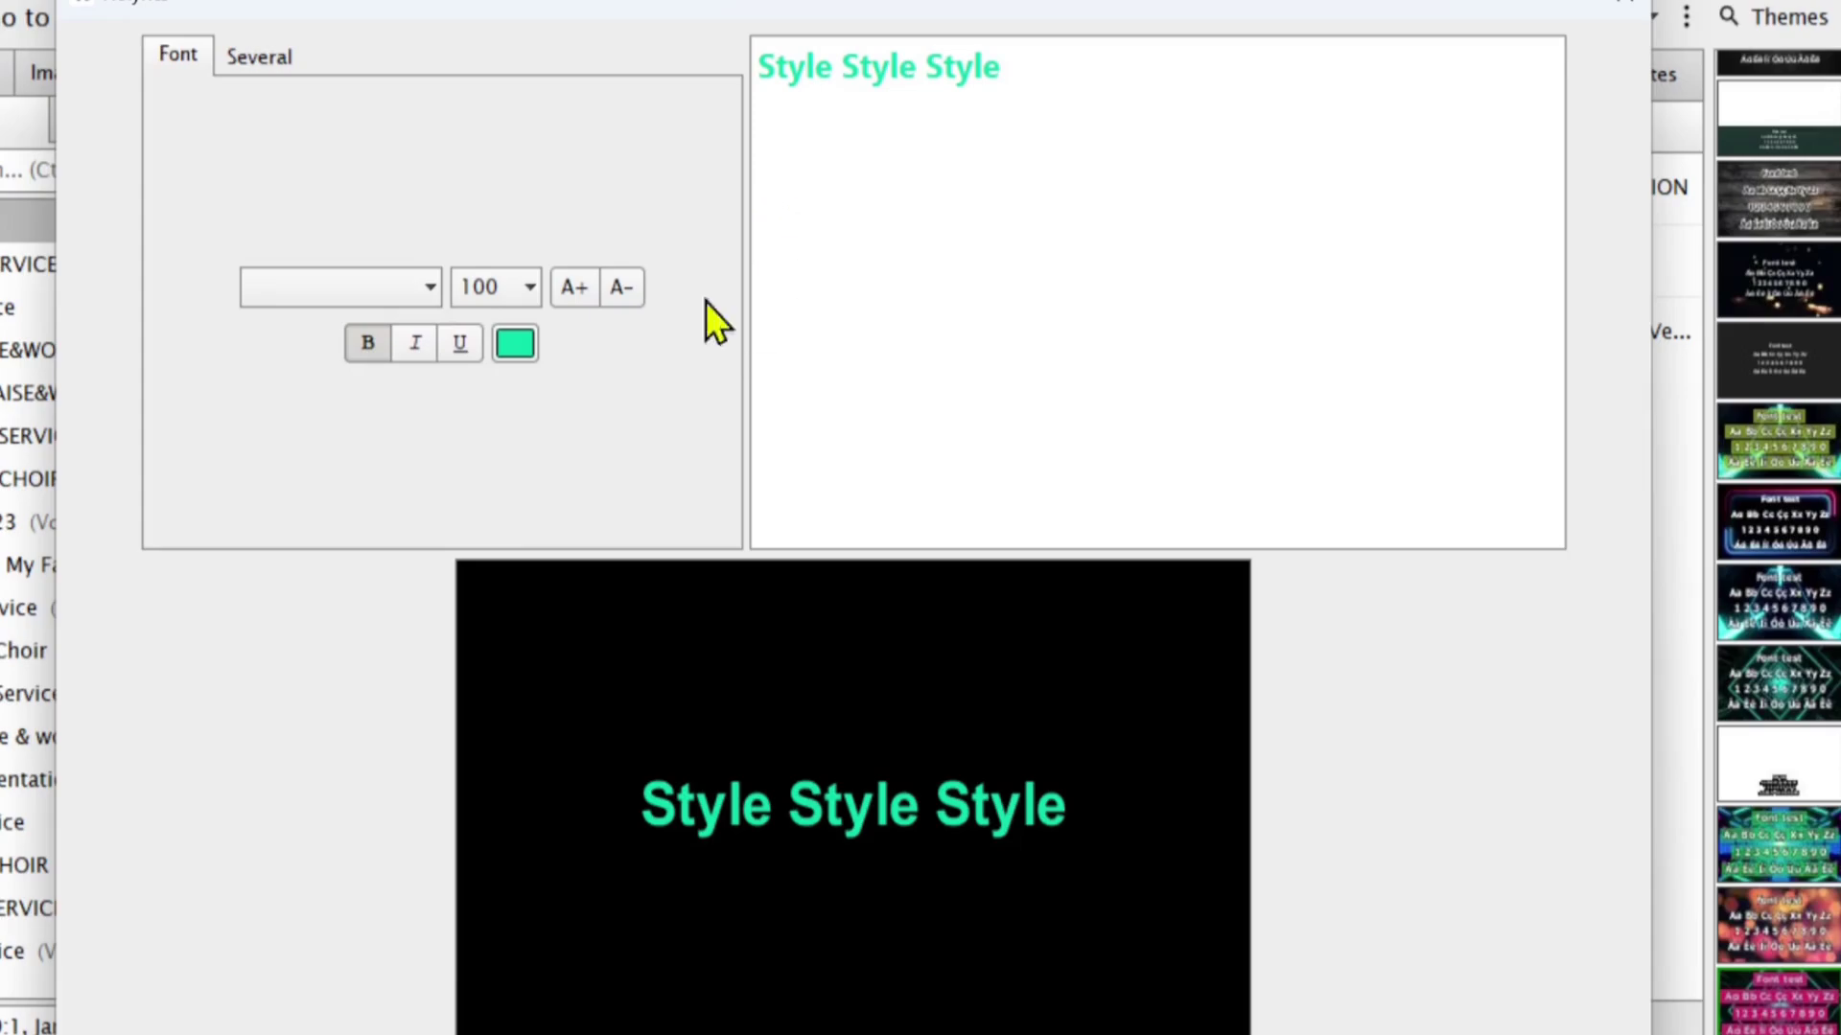
left_click(569, 290)
left_click(570, 289)
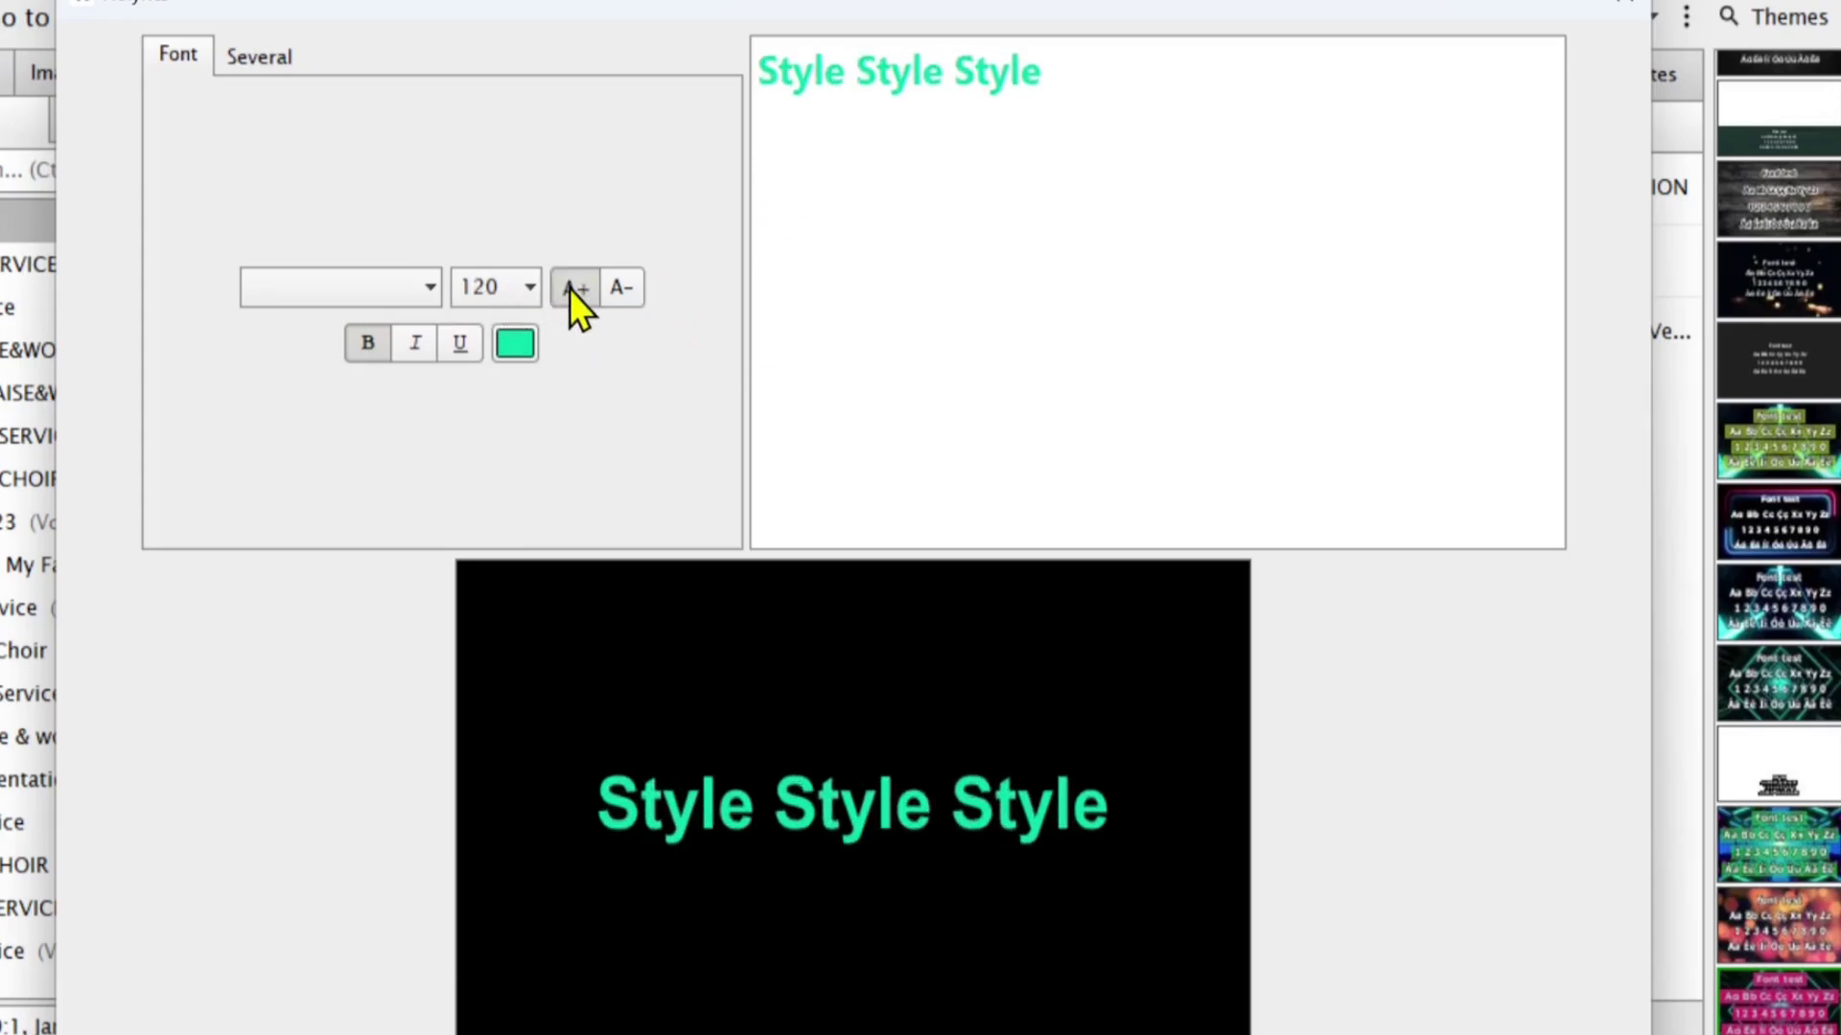
left_click(570, 289)
left_click(569, 289)
left_click(570, 289)
left_click(569, 290)
left_click(569, 290)
left_click(633, 290)
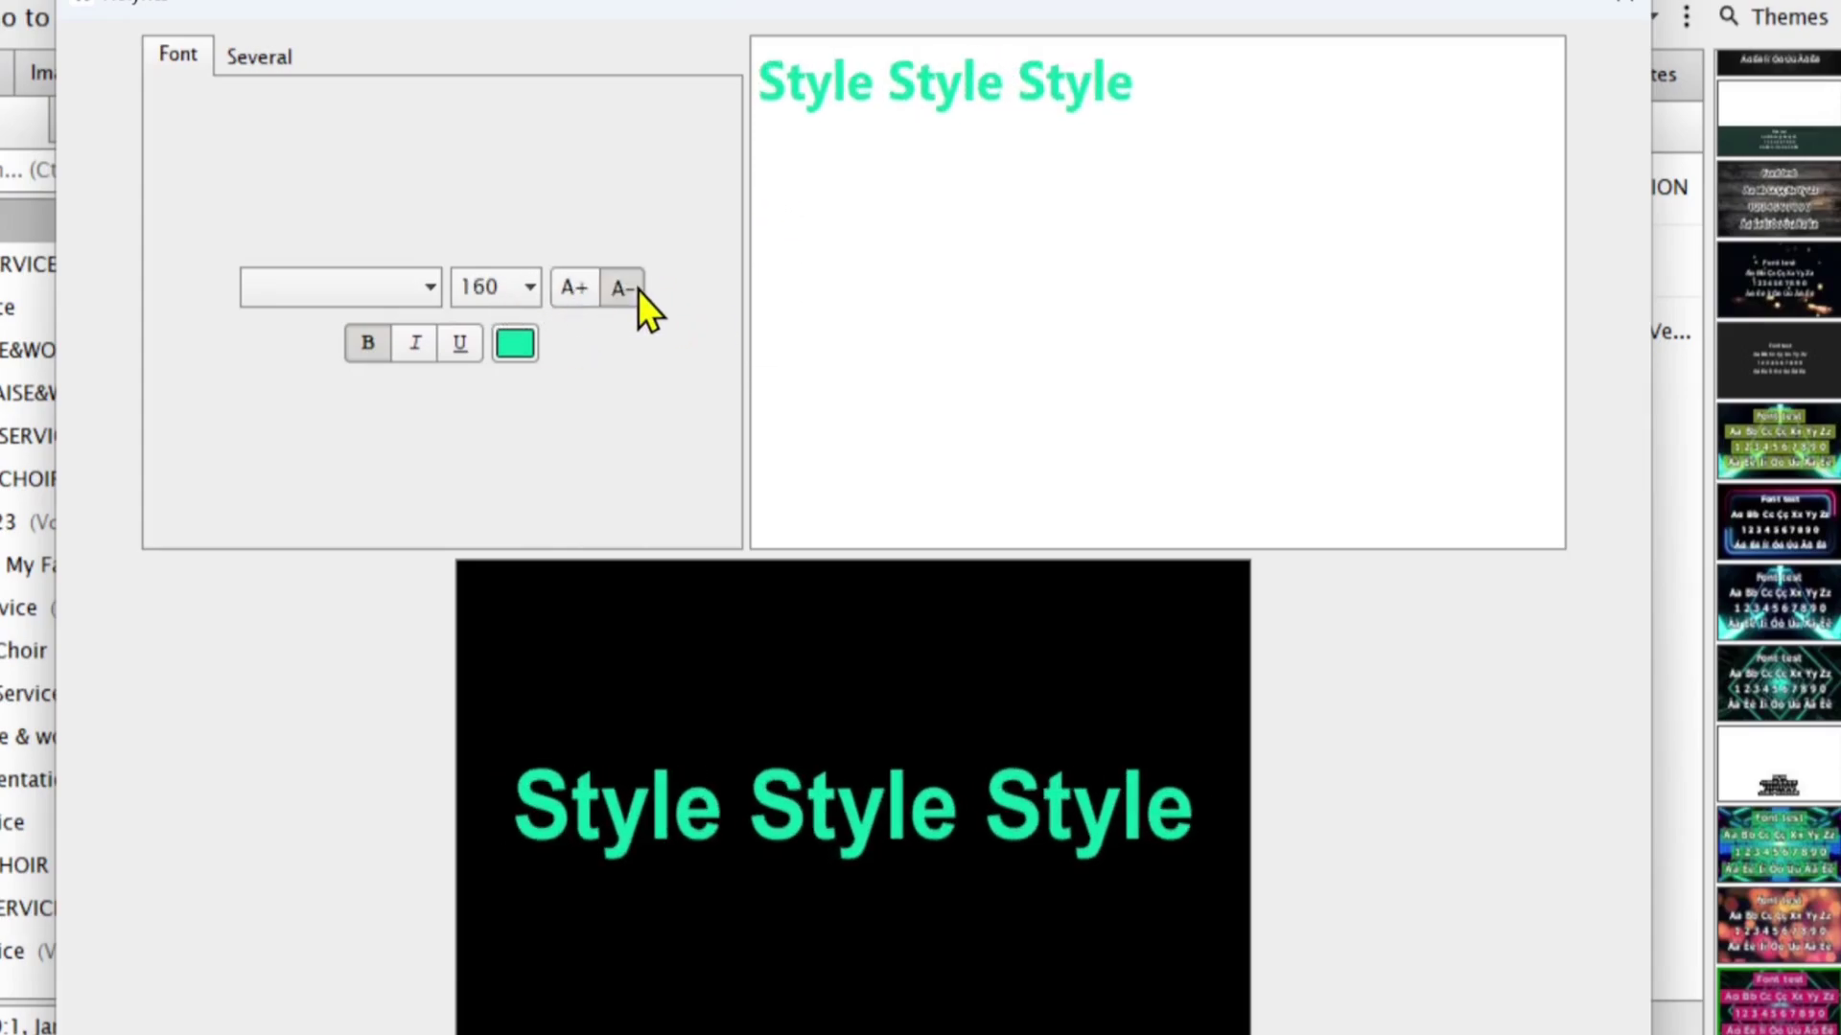
left_click(637, 290)
left_click(637, 288)
left_click(637, 283)
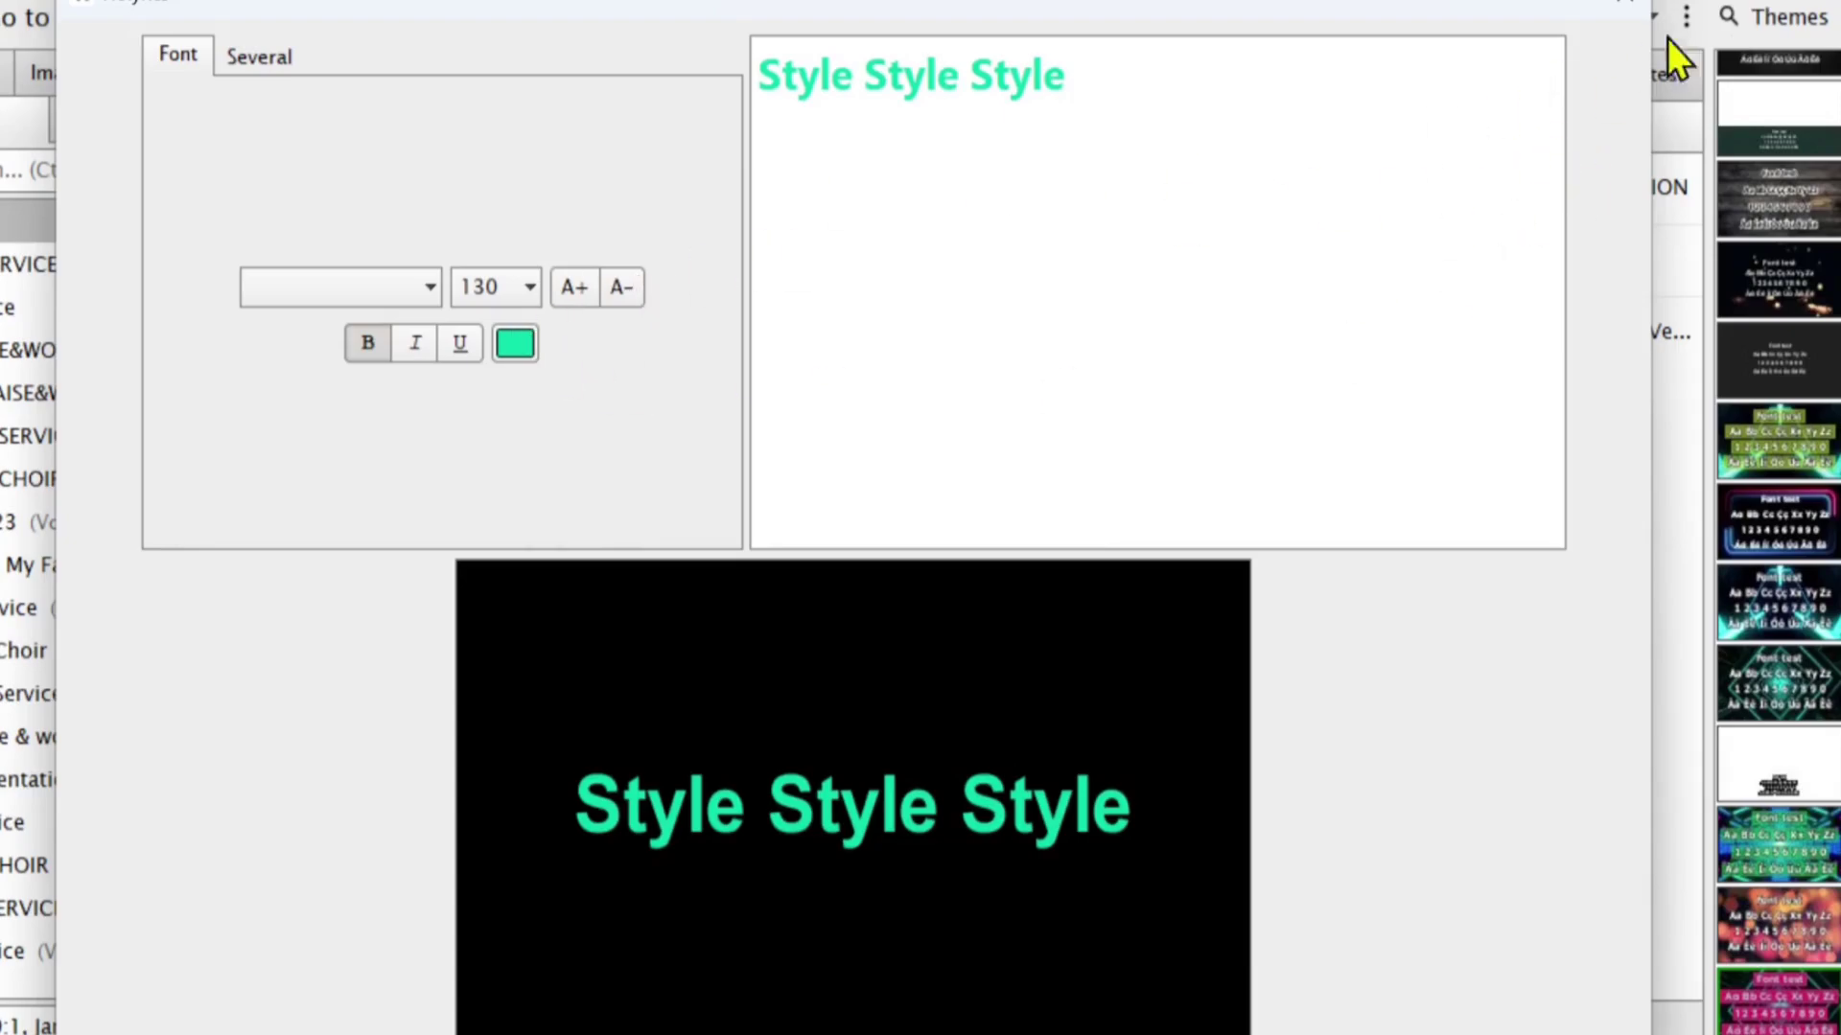
left_click(274, 60)
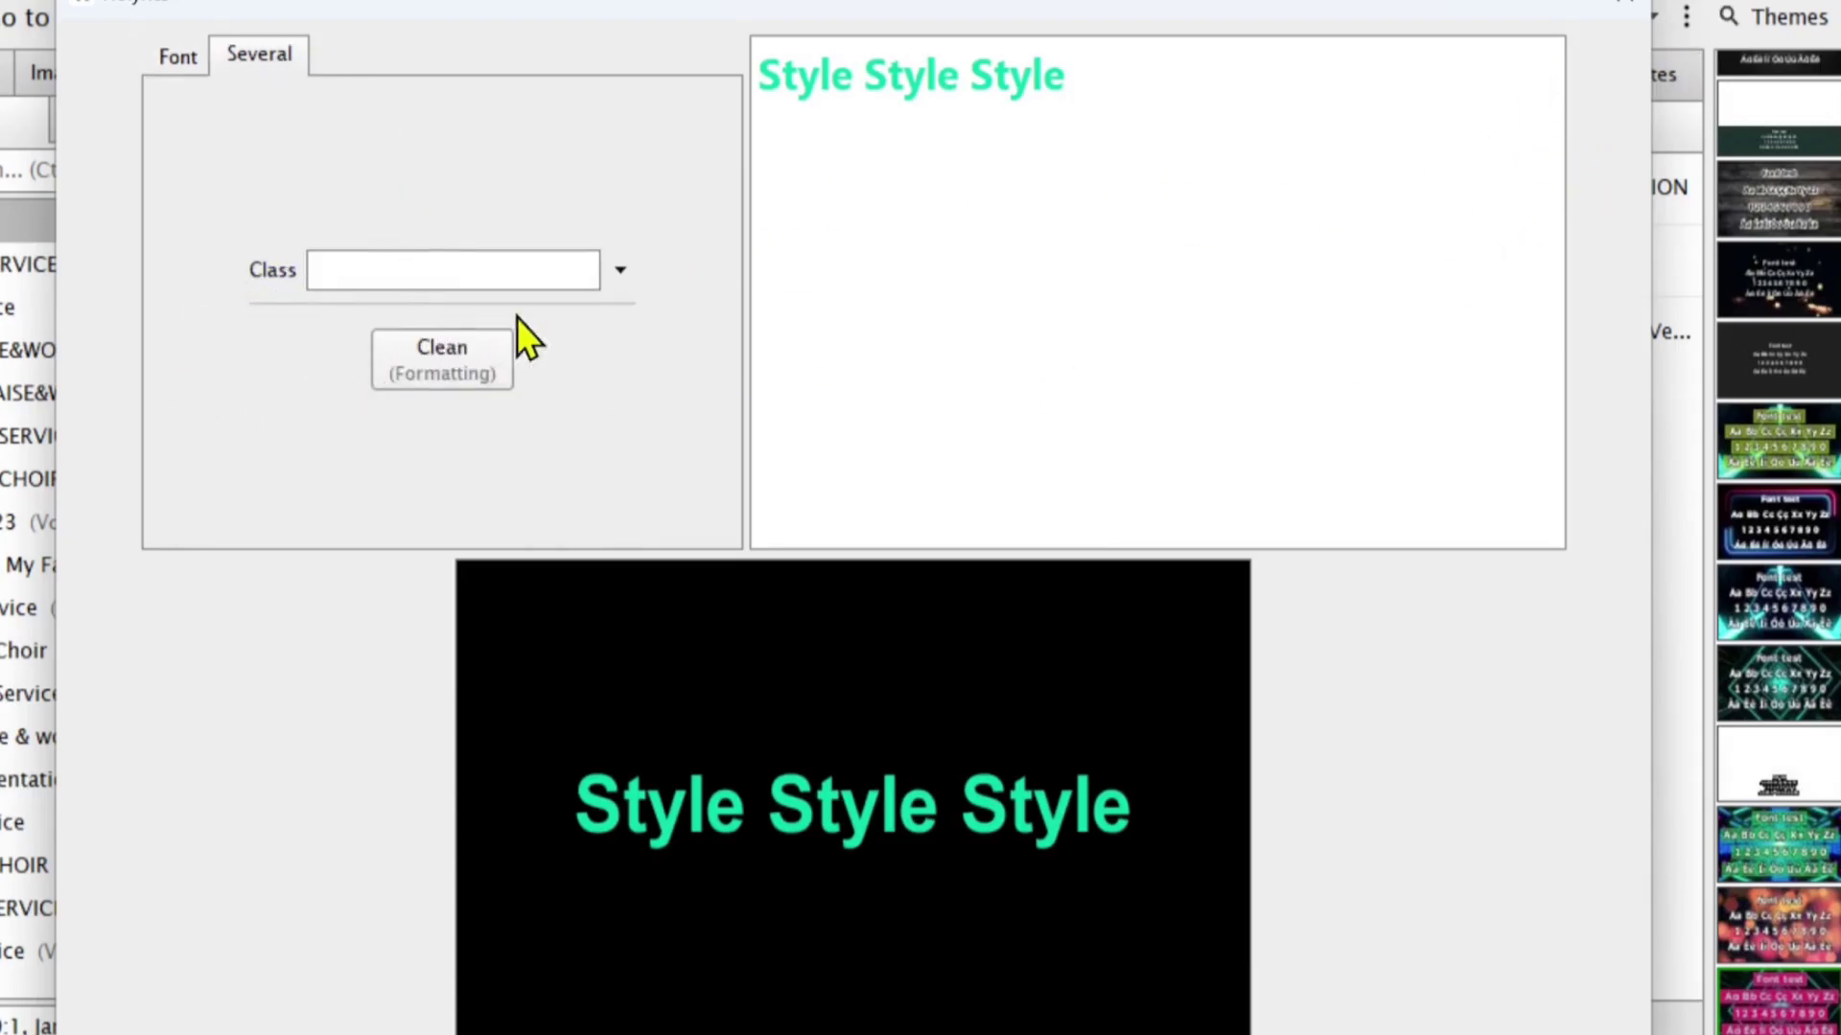
Try the footer class, then clear the Class field so no class is assigned
type("D")
left_click(622, 271)
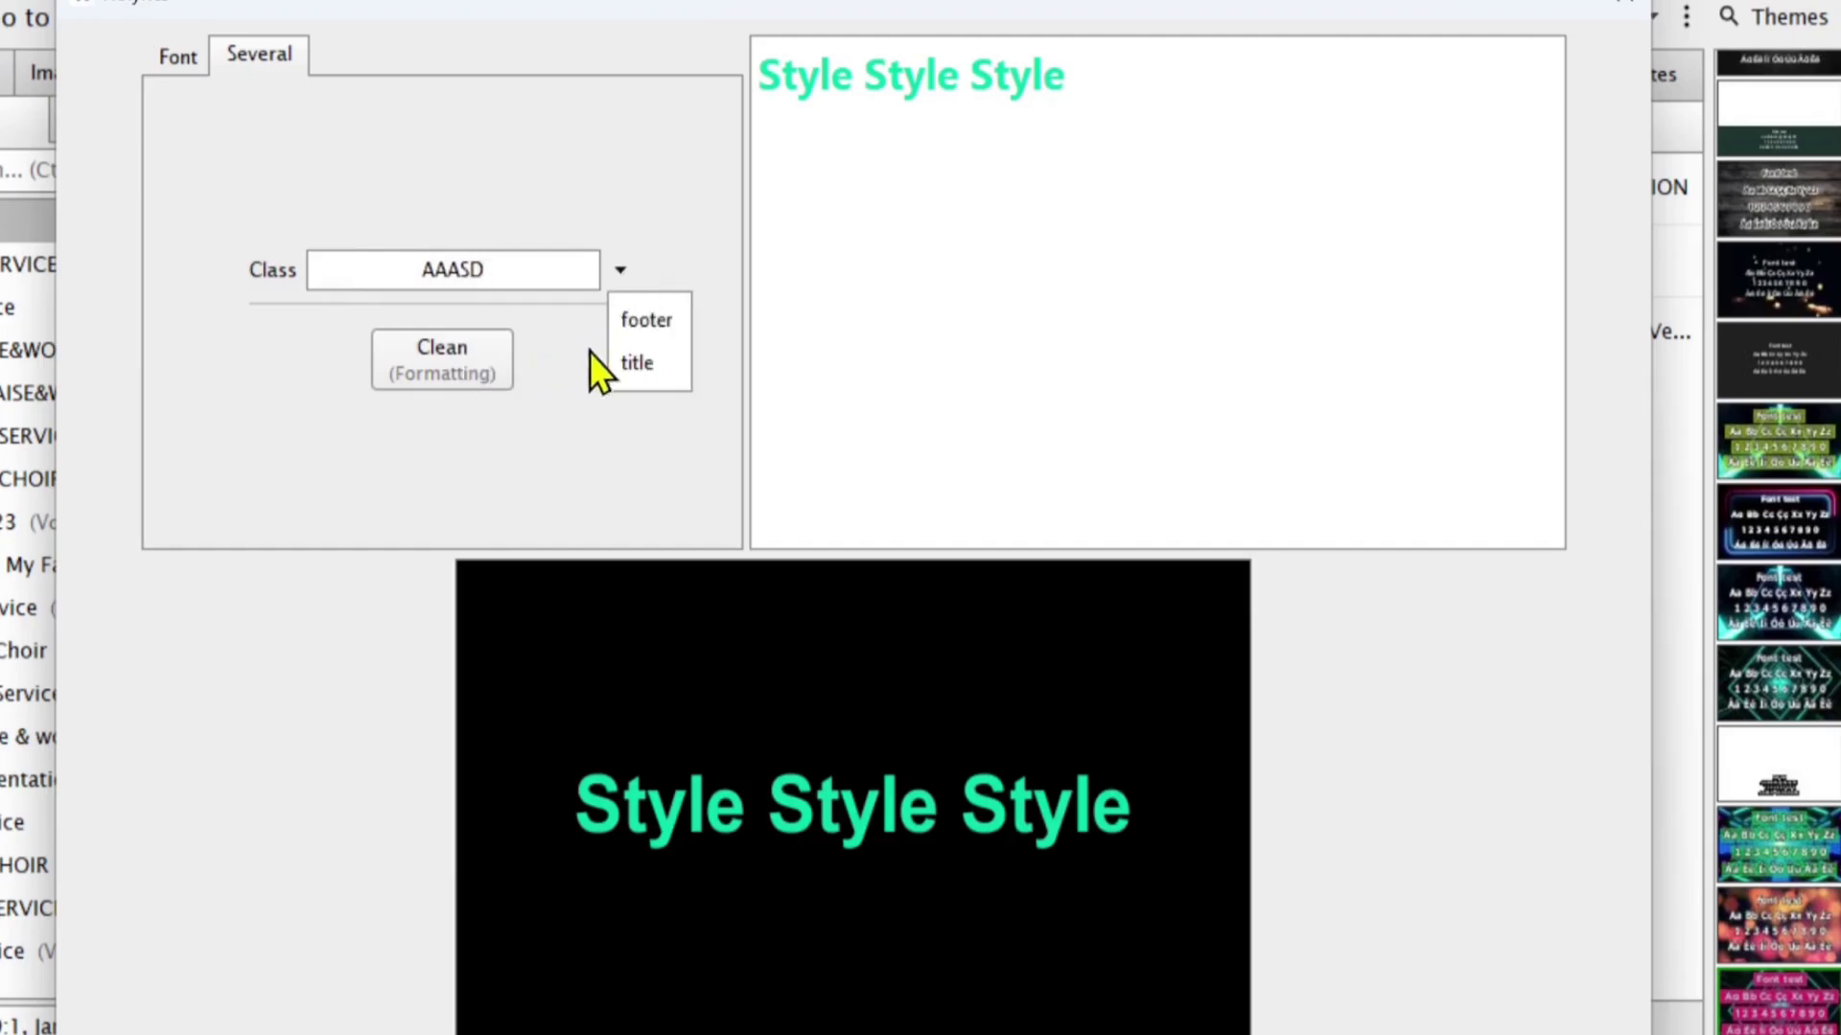
left_click(235, 320)
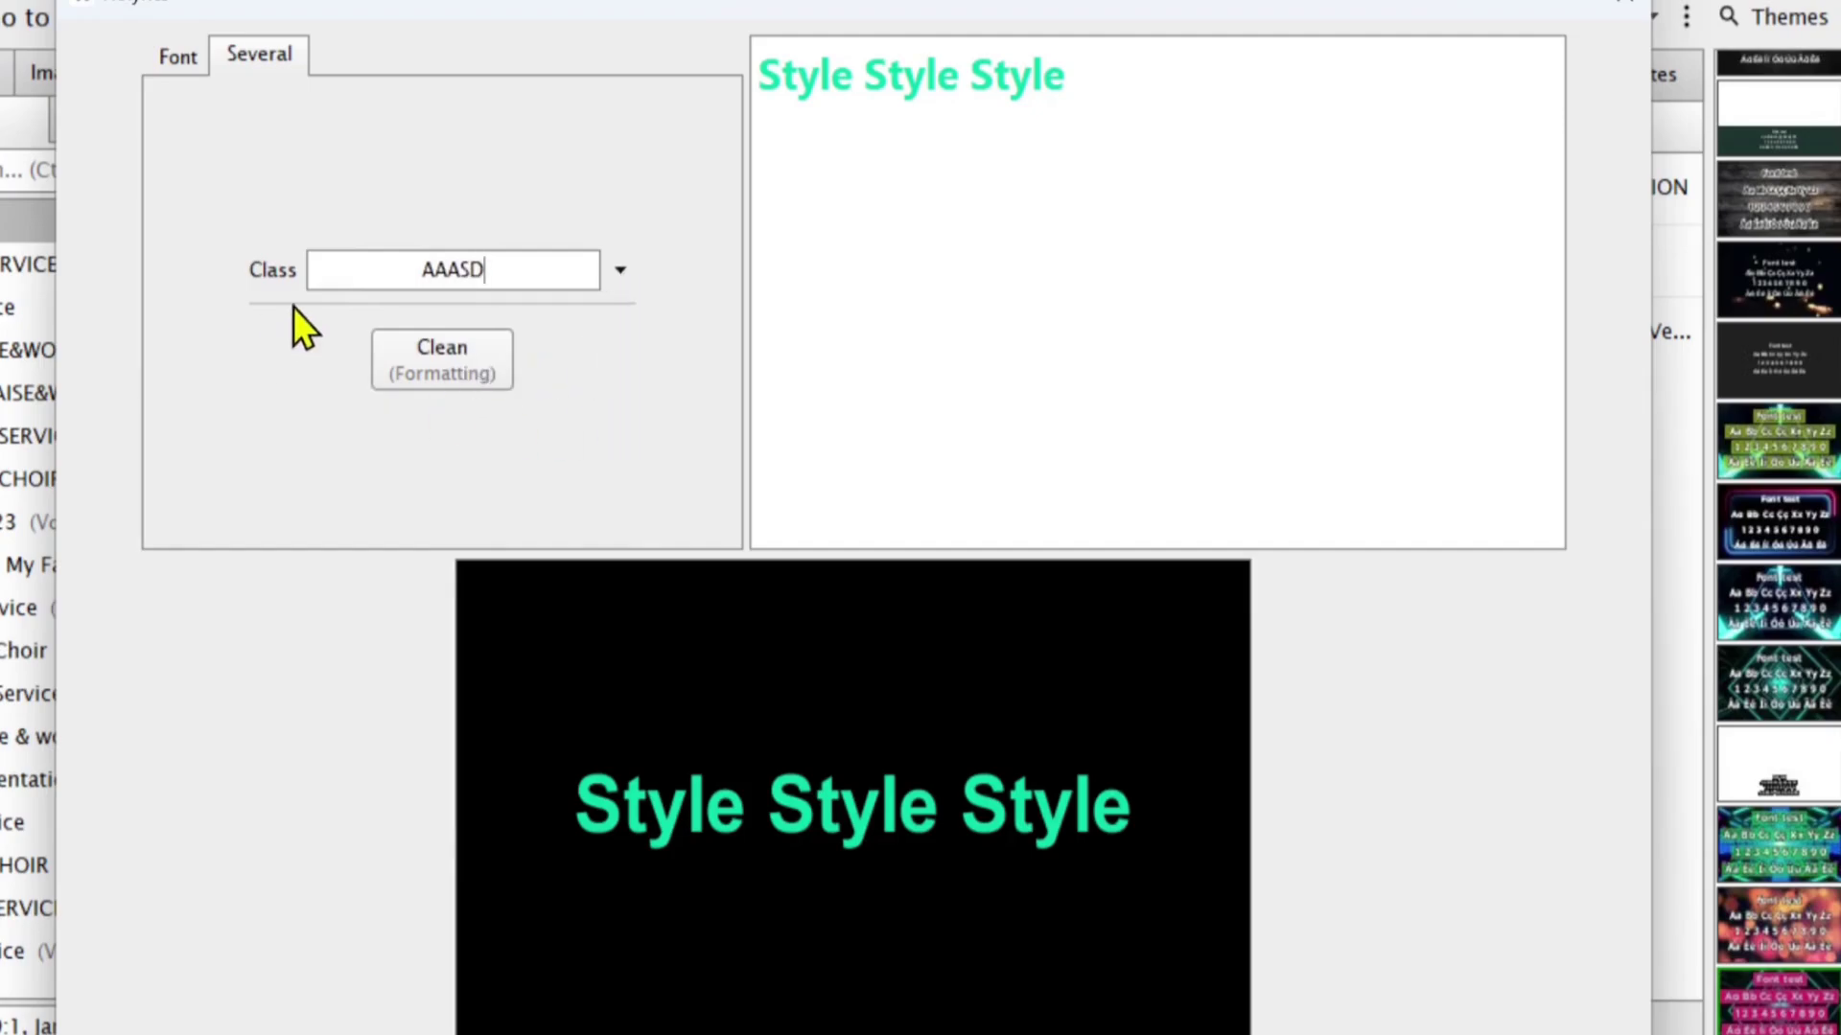
double_click(393, 271)
key("BackSpace")
left_click(617, 284)
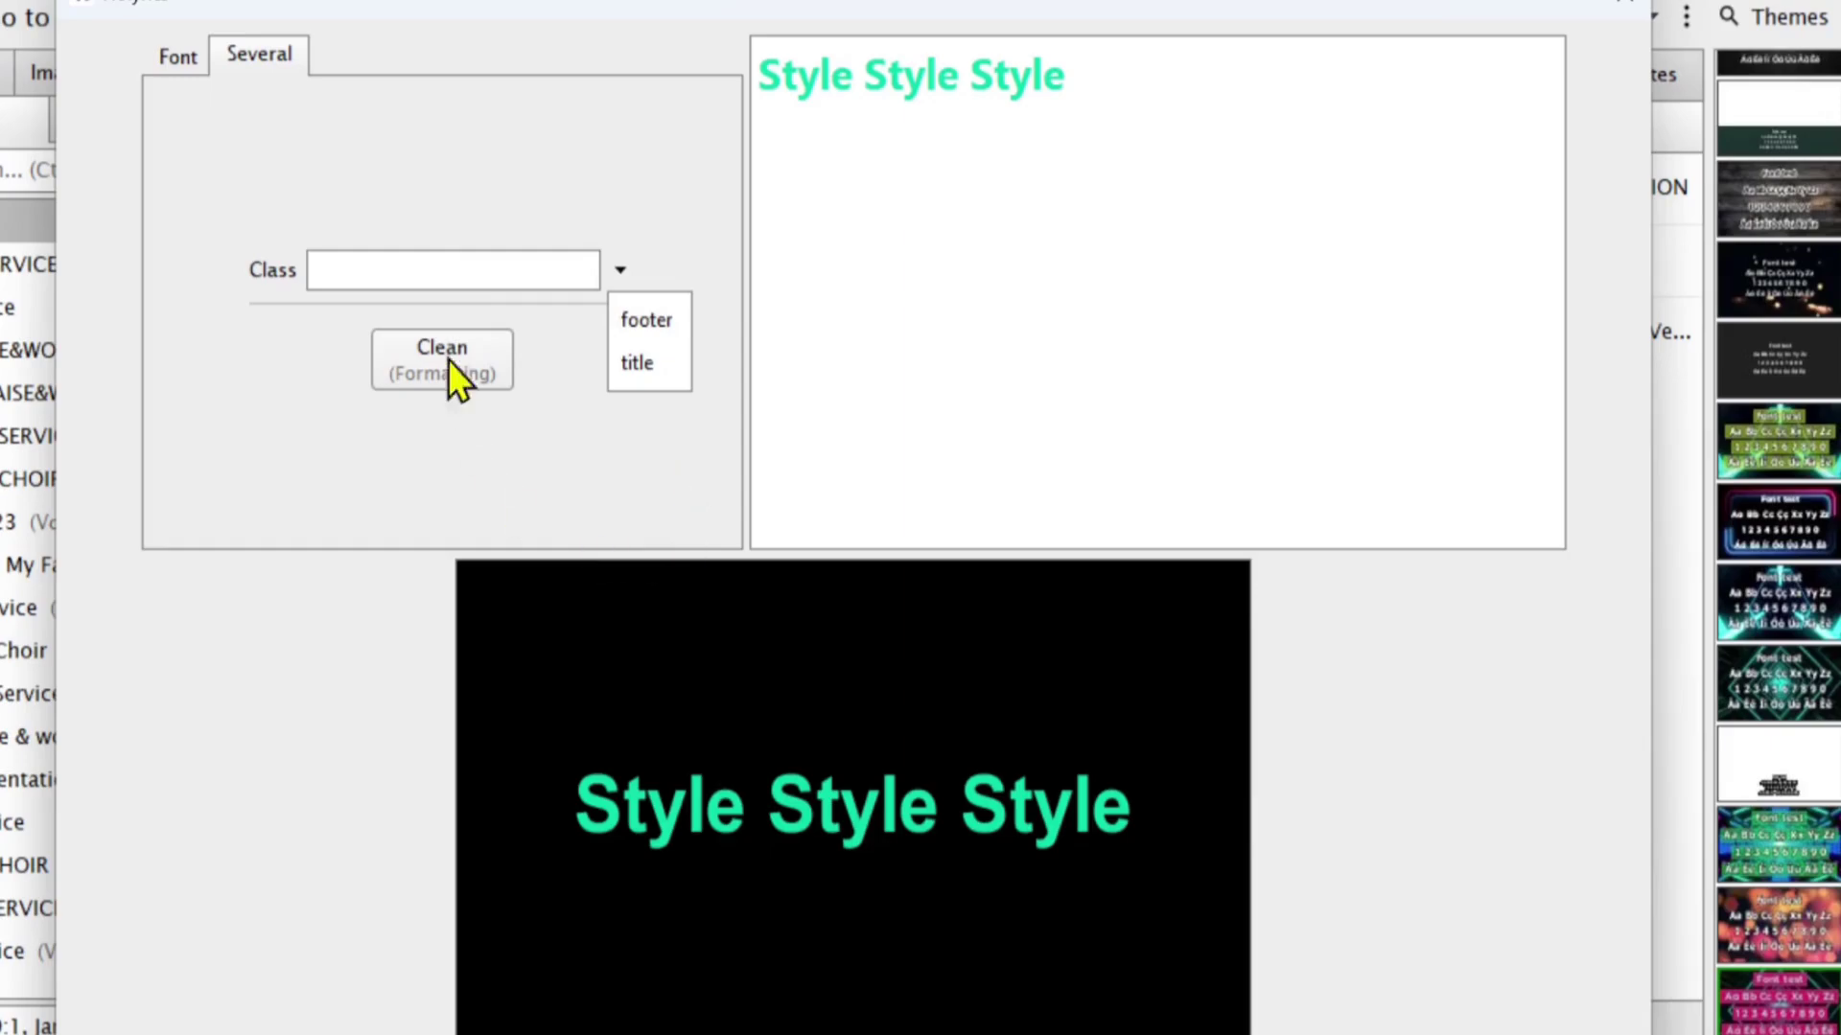
left_click(656, 333)
type("XSXSXCDC")
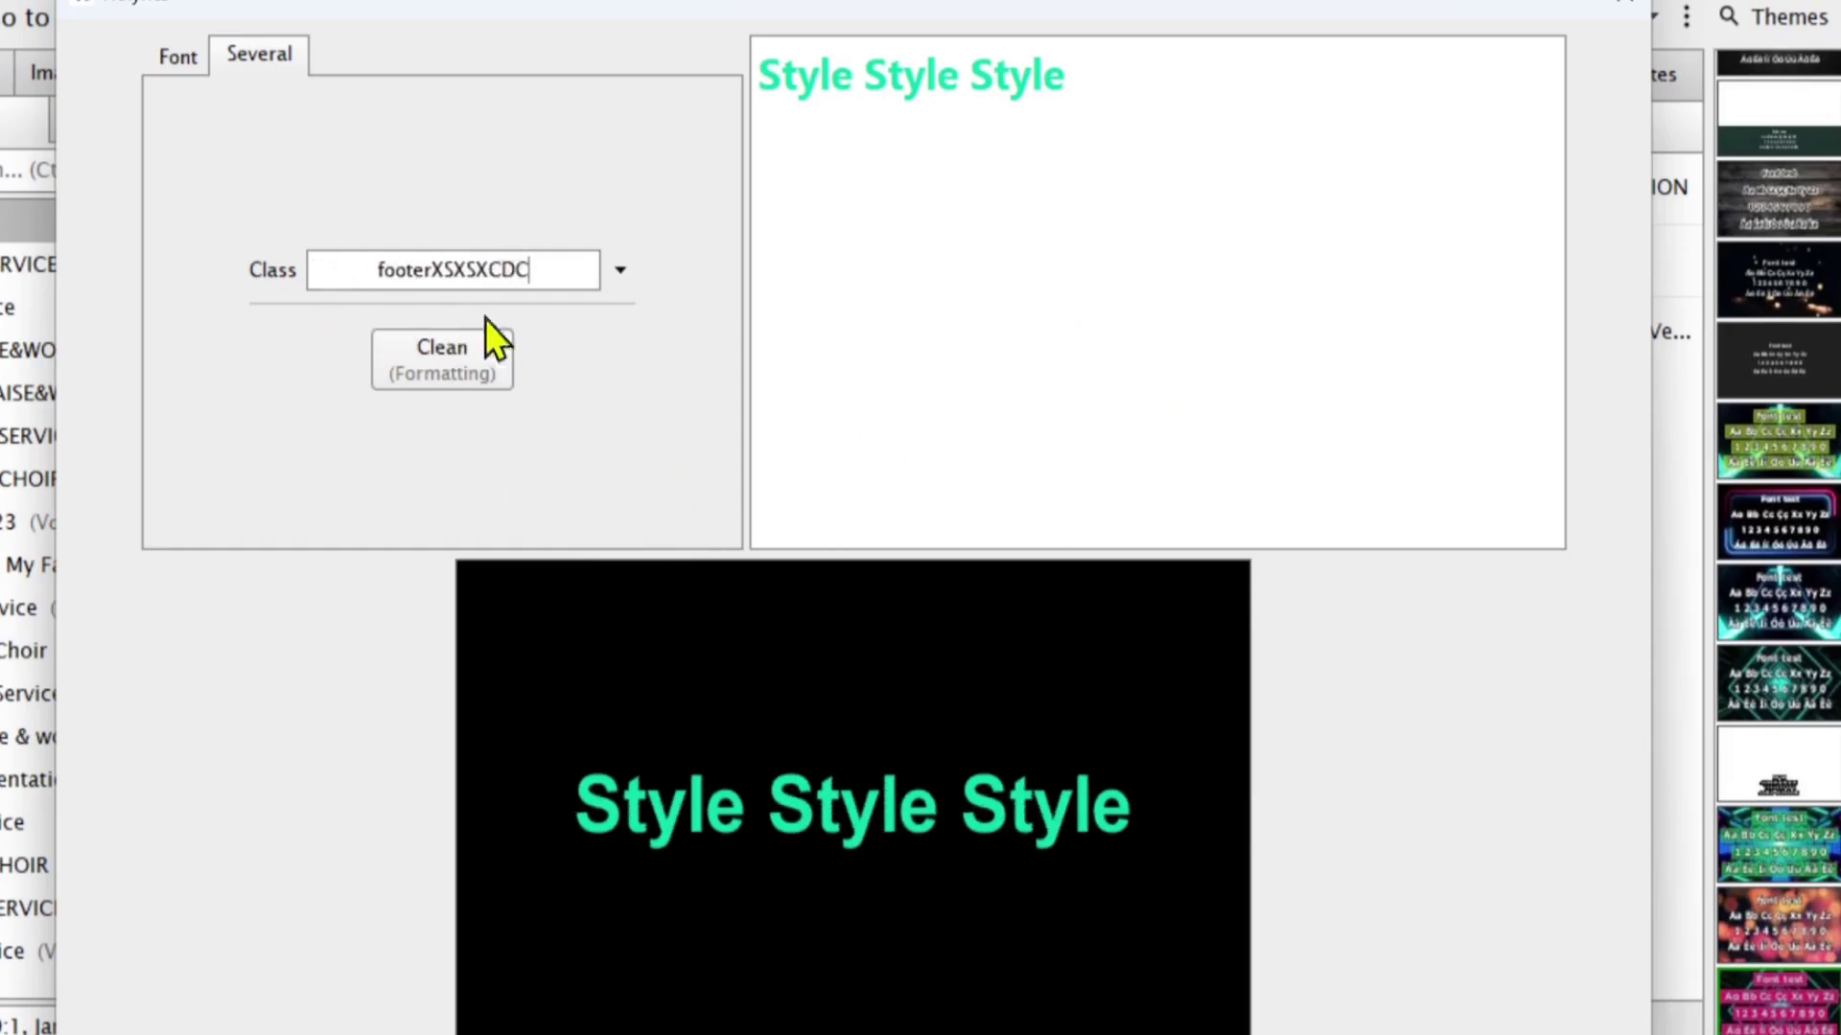
type("DC")
double_click(531, 271)
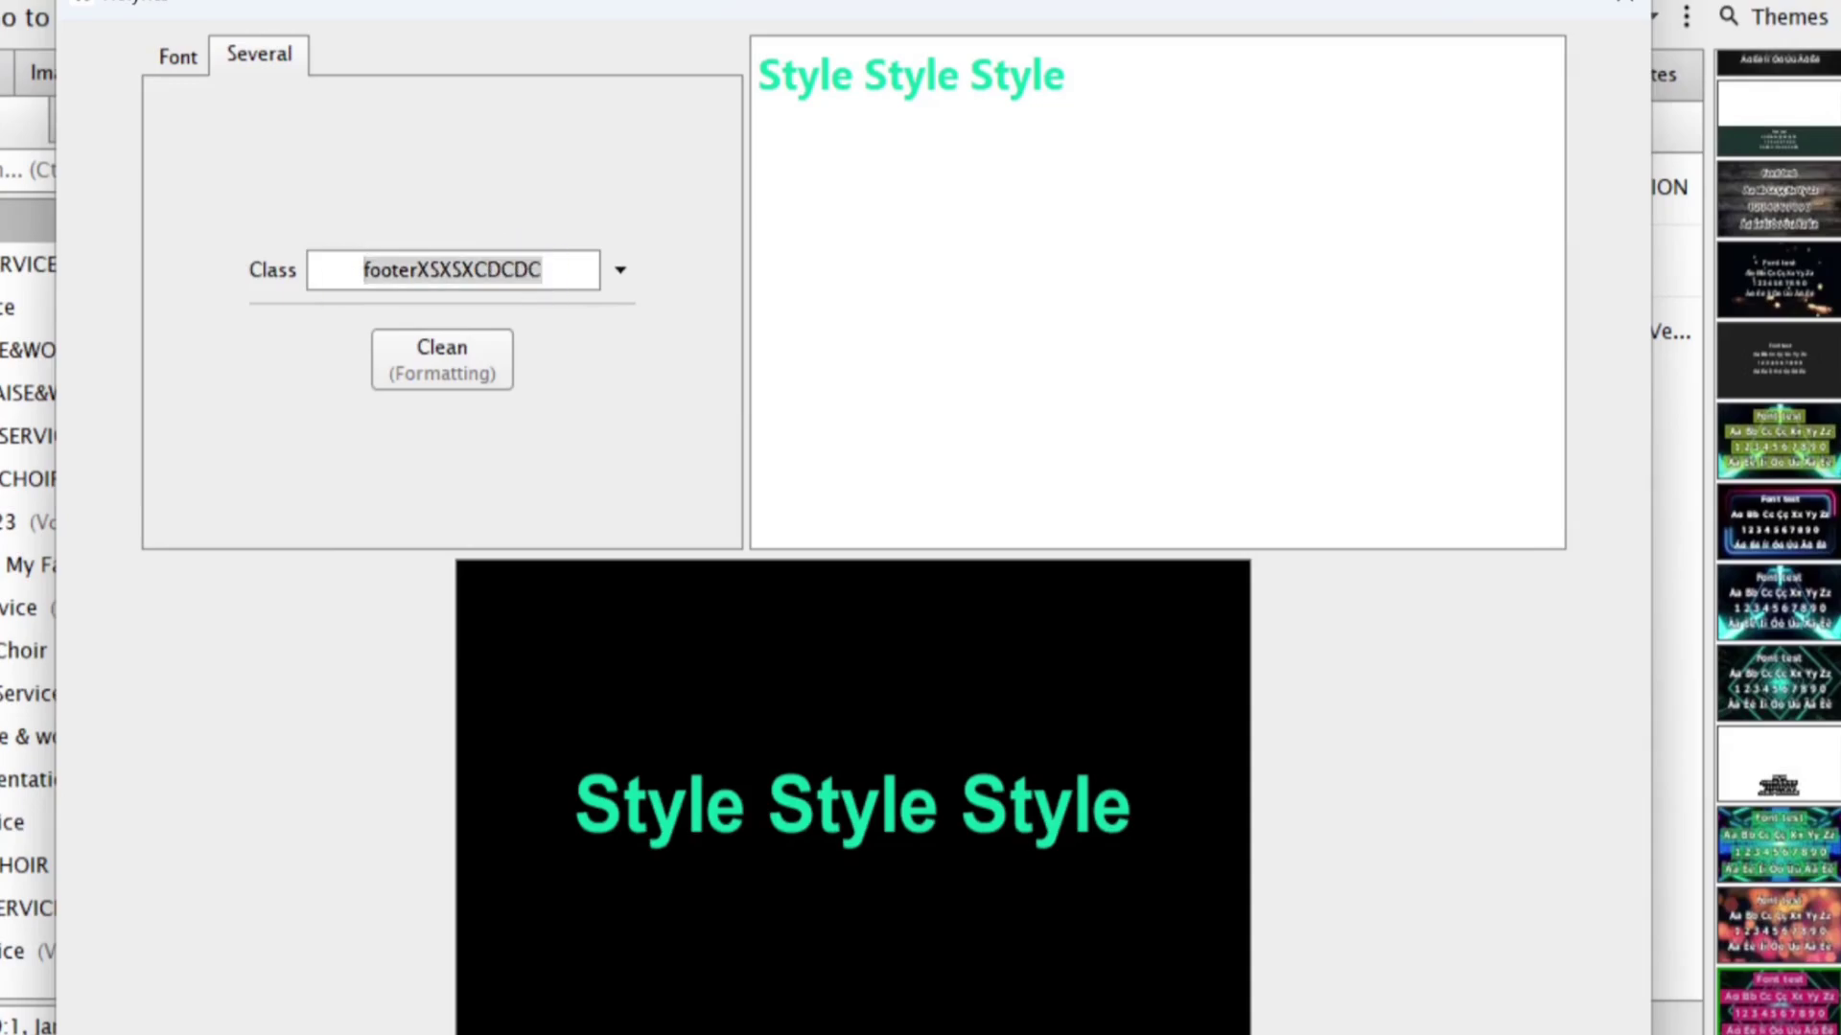
key("BackSpace")
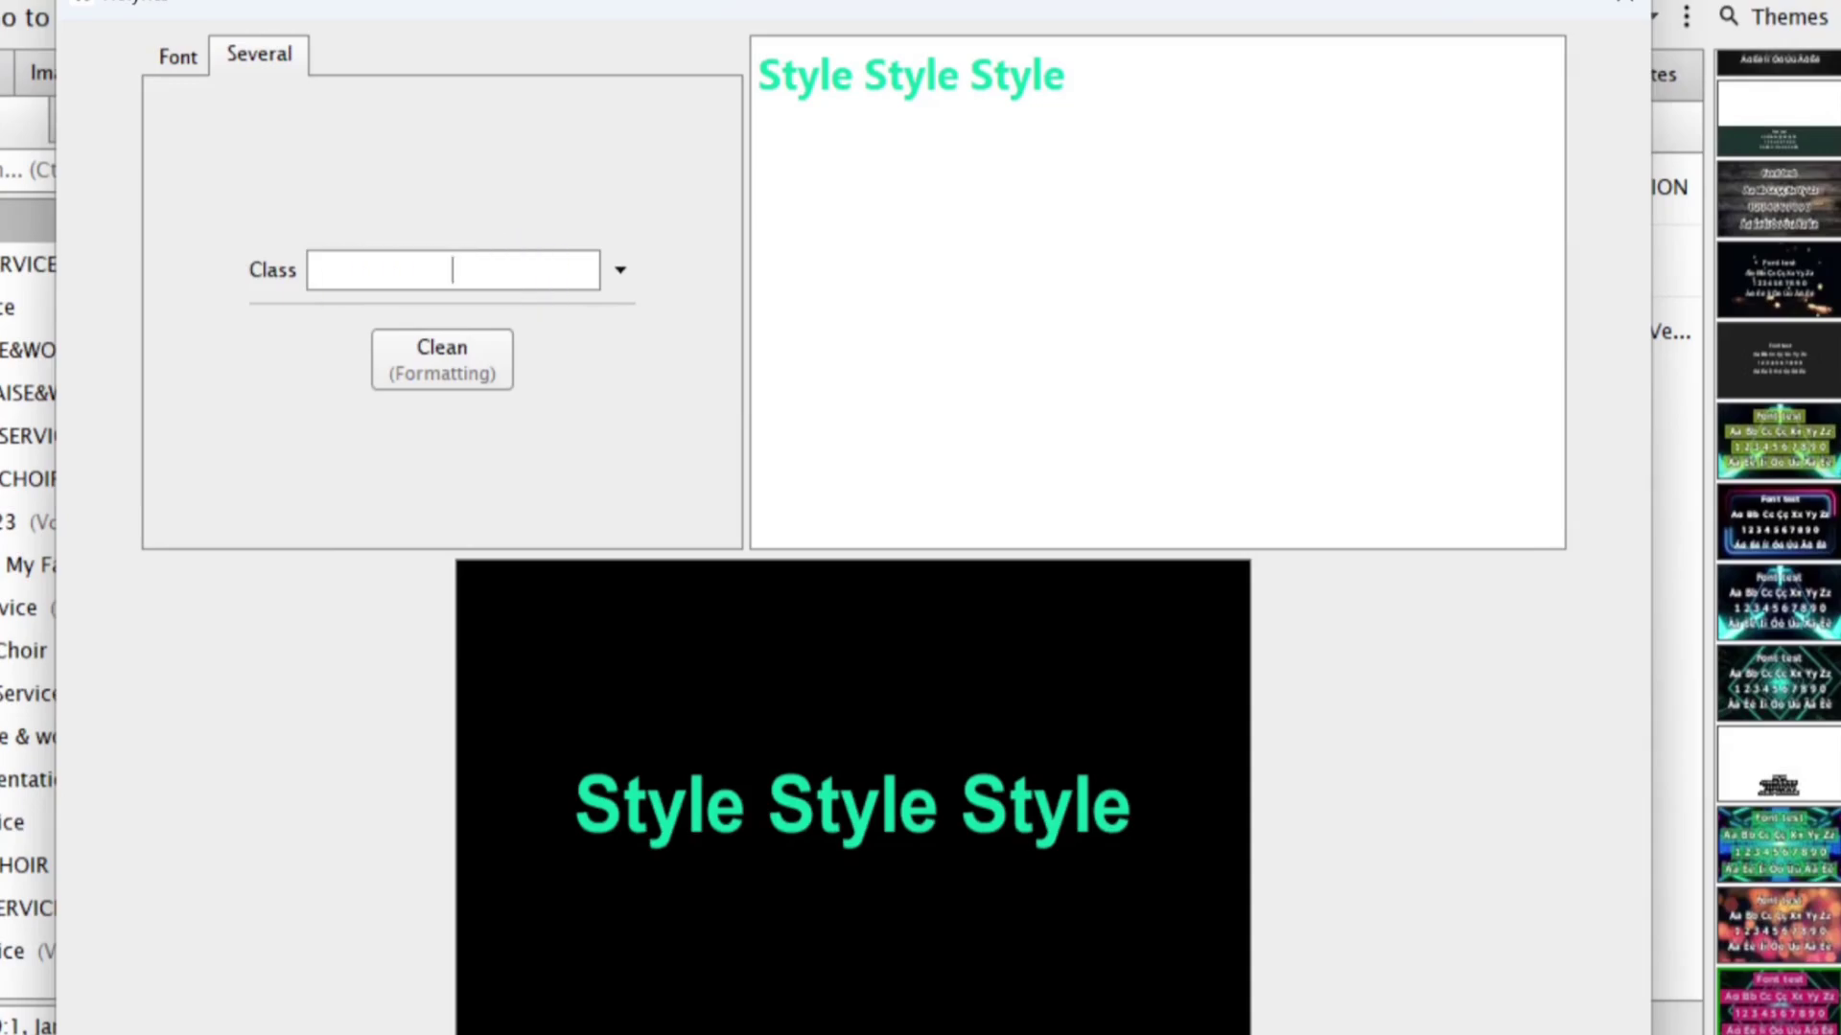
left_click(197, 55)
Close the current-slide editor and open the previous/next slide style editor with custom formatting on
left_click_drag(1286, 14, 1276, 0)
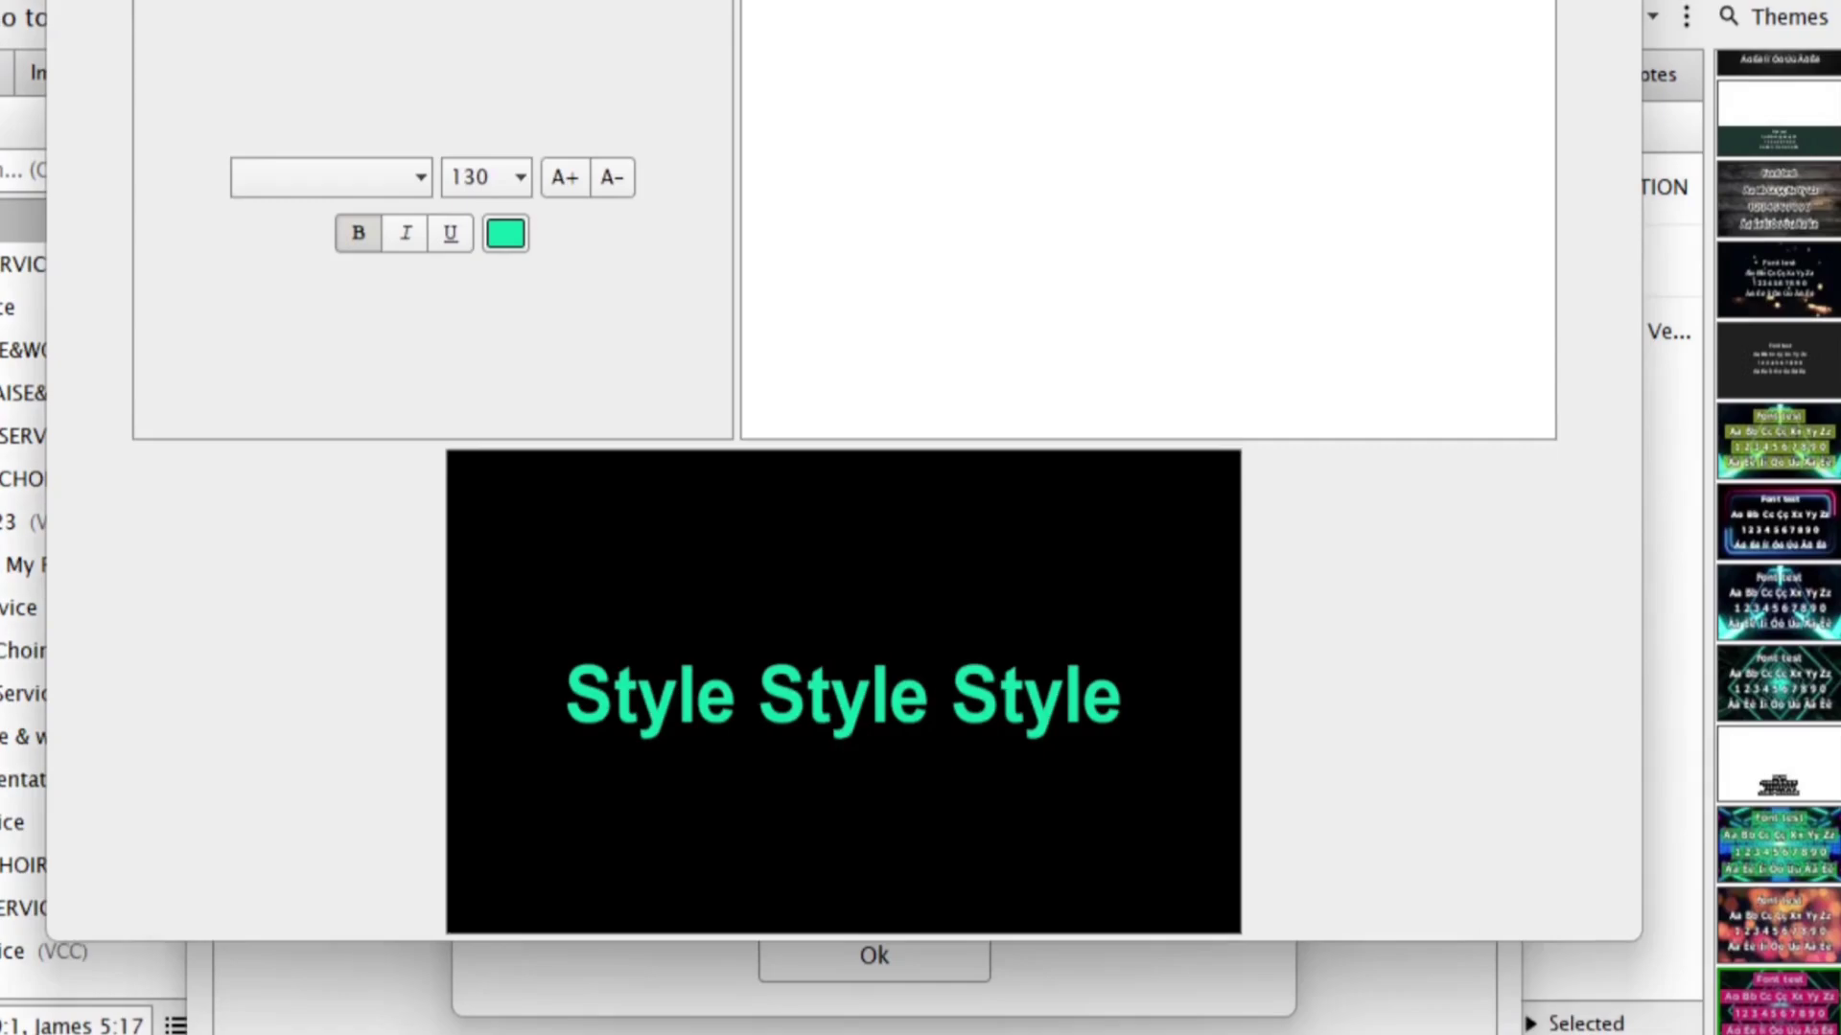
key("Return")
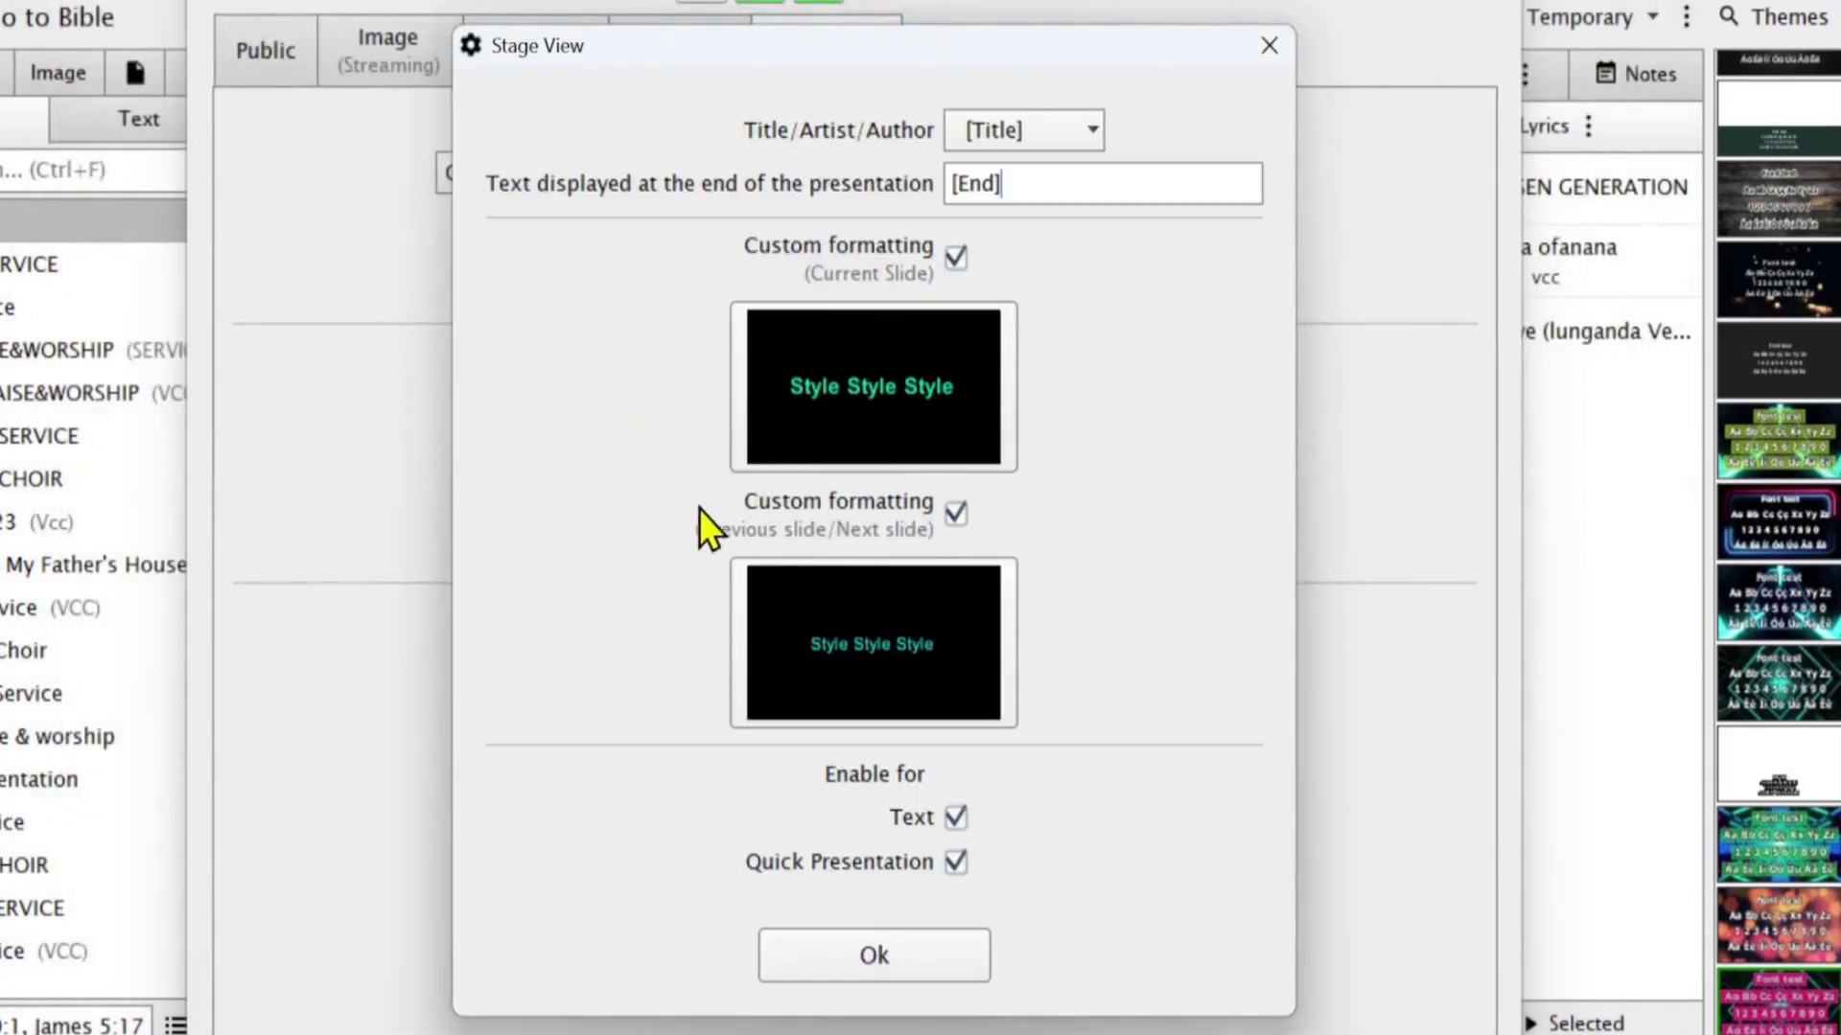
left_click(955, 514)
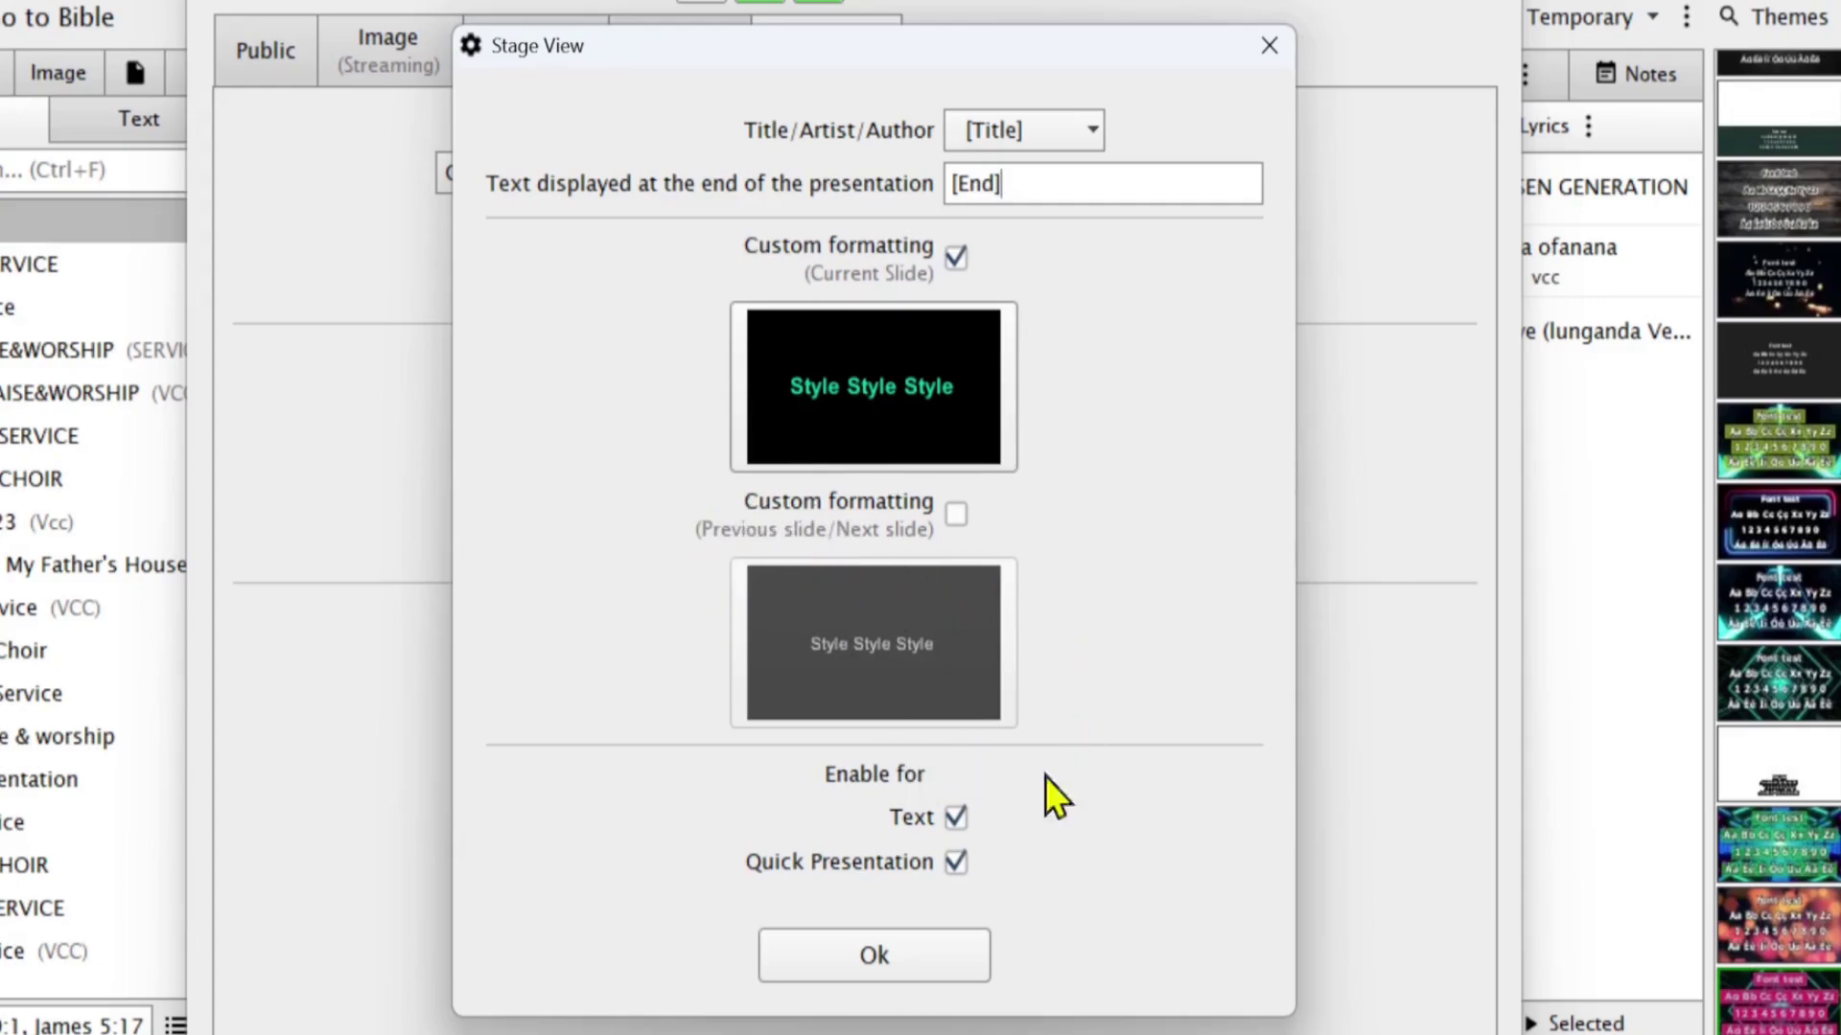
left_click(962, 511)
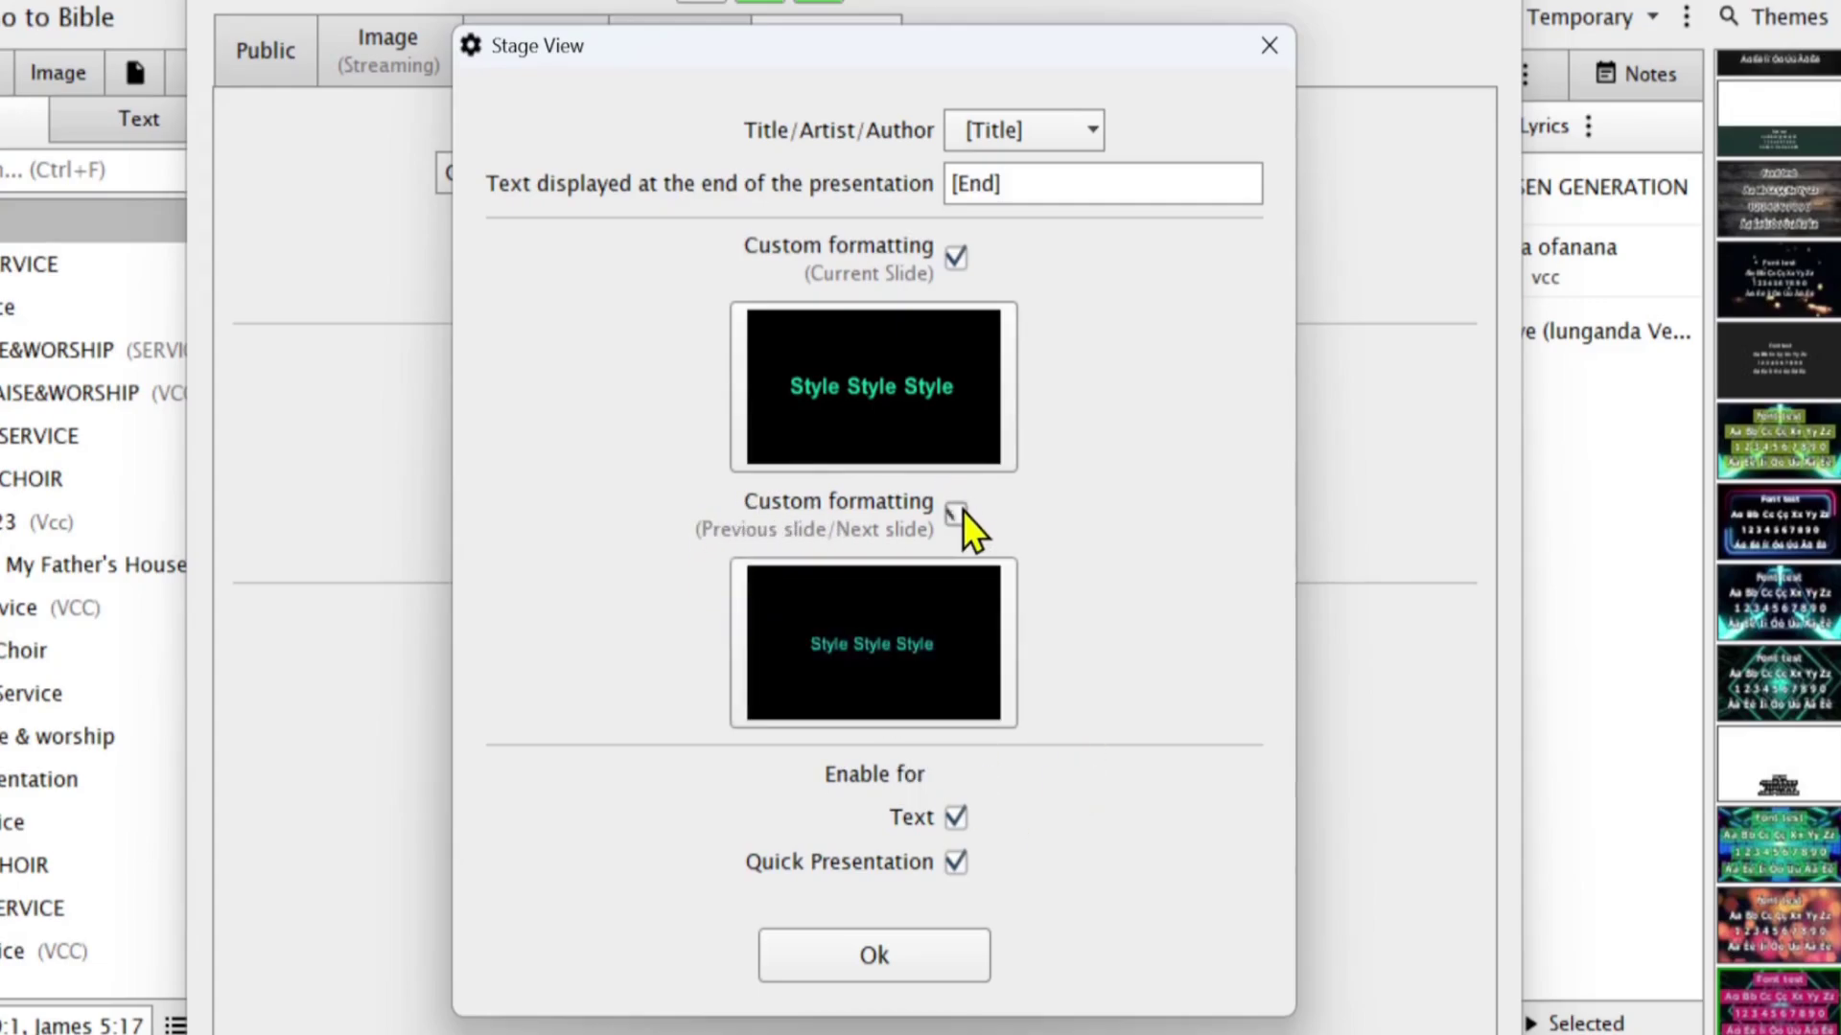
left_click(868, 641)
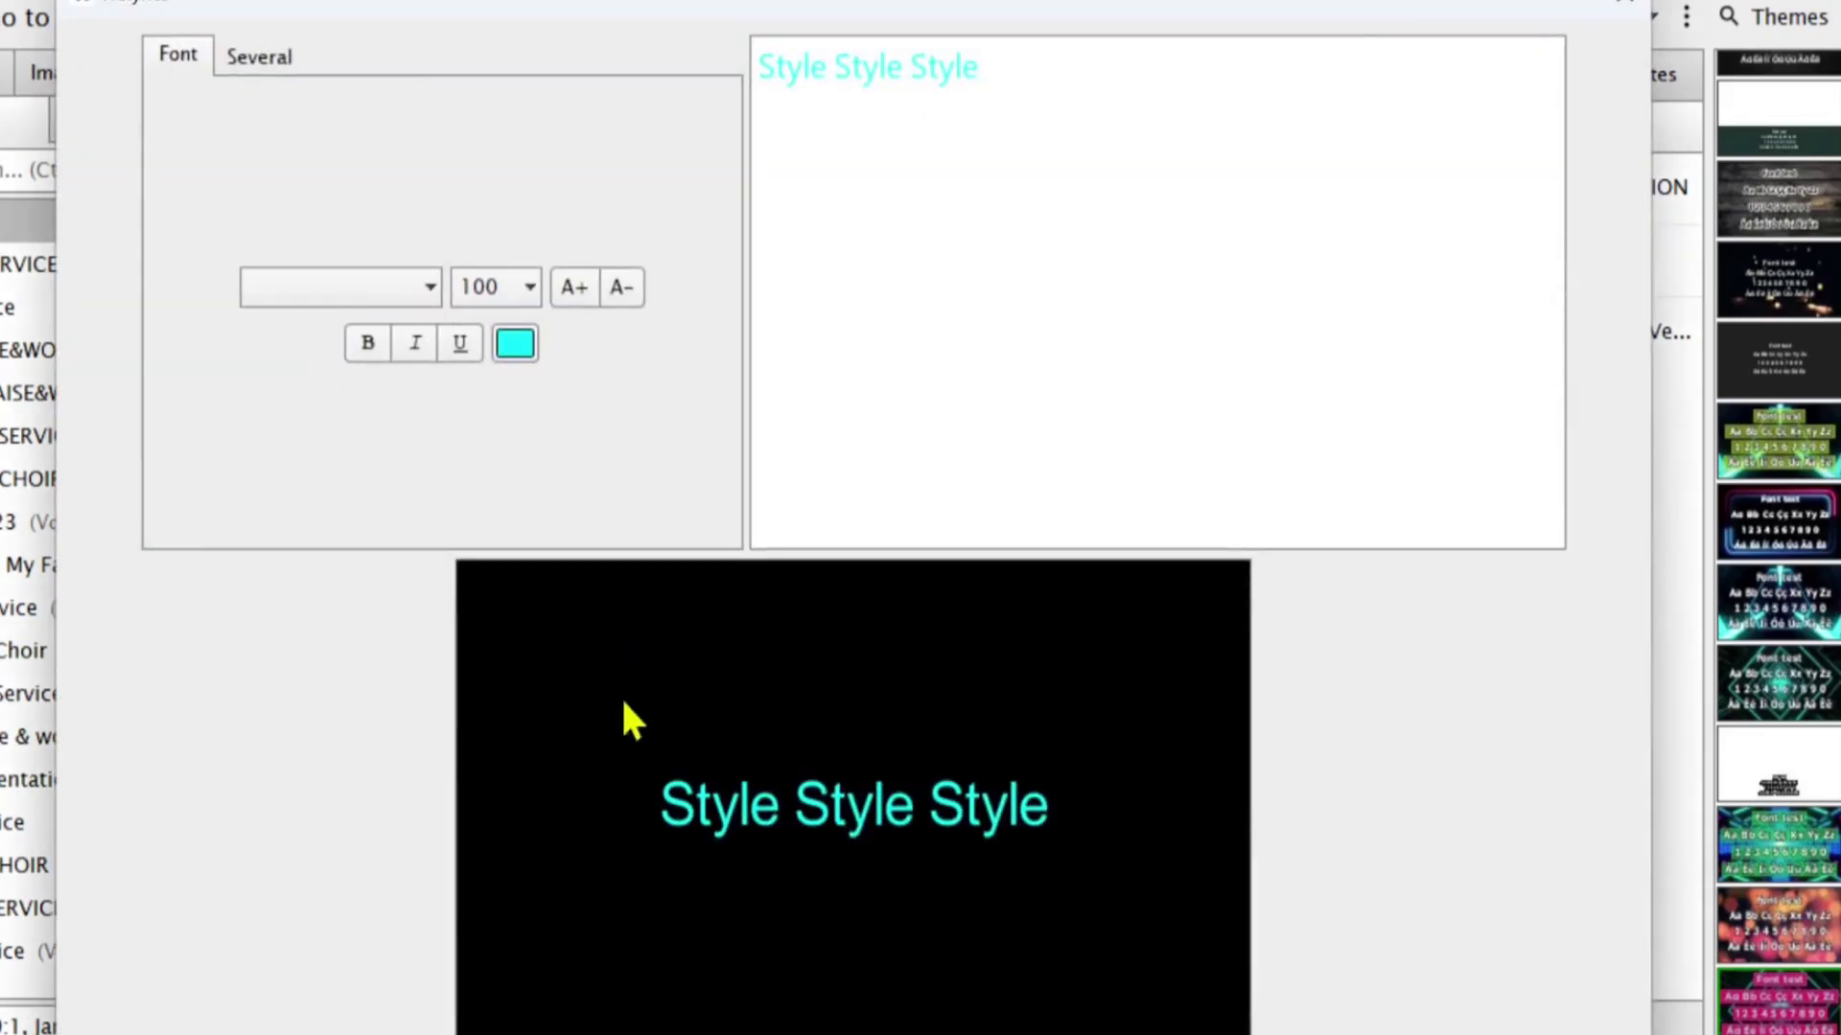
Make the next-slide text bold, size 110, in magenta (hue 325)
left_click(368, 345)
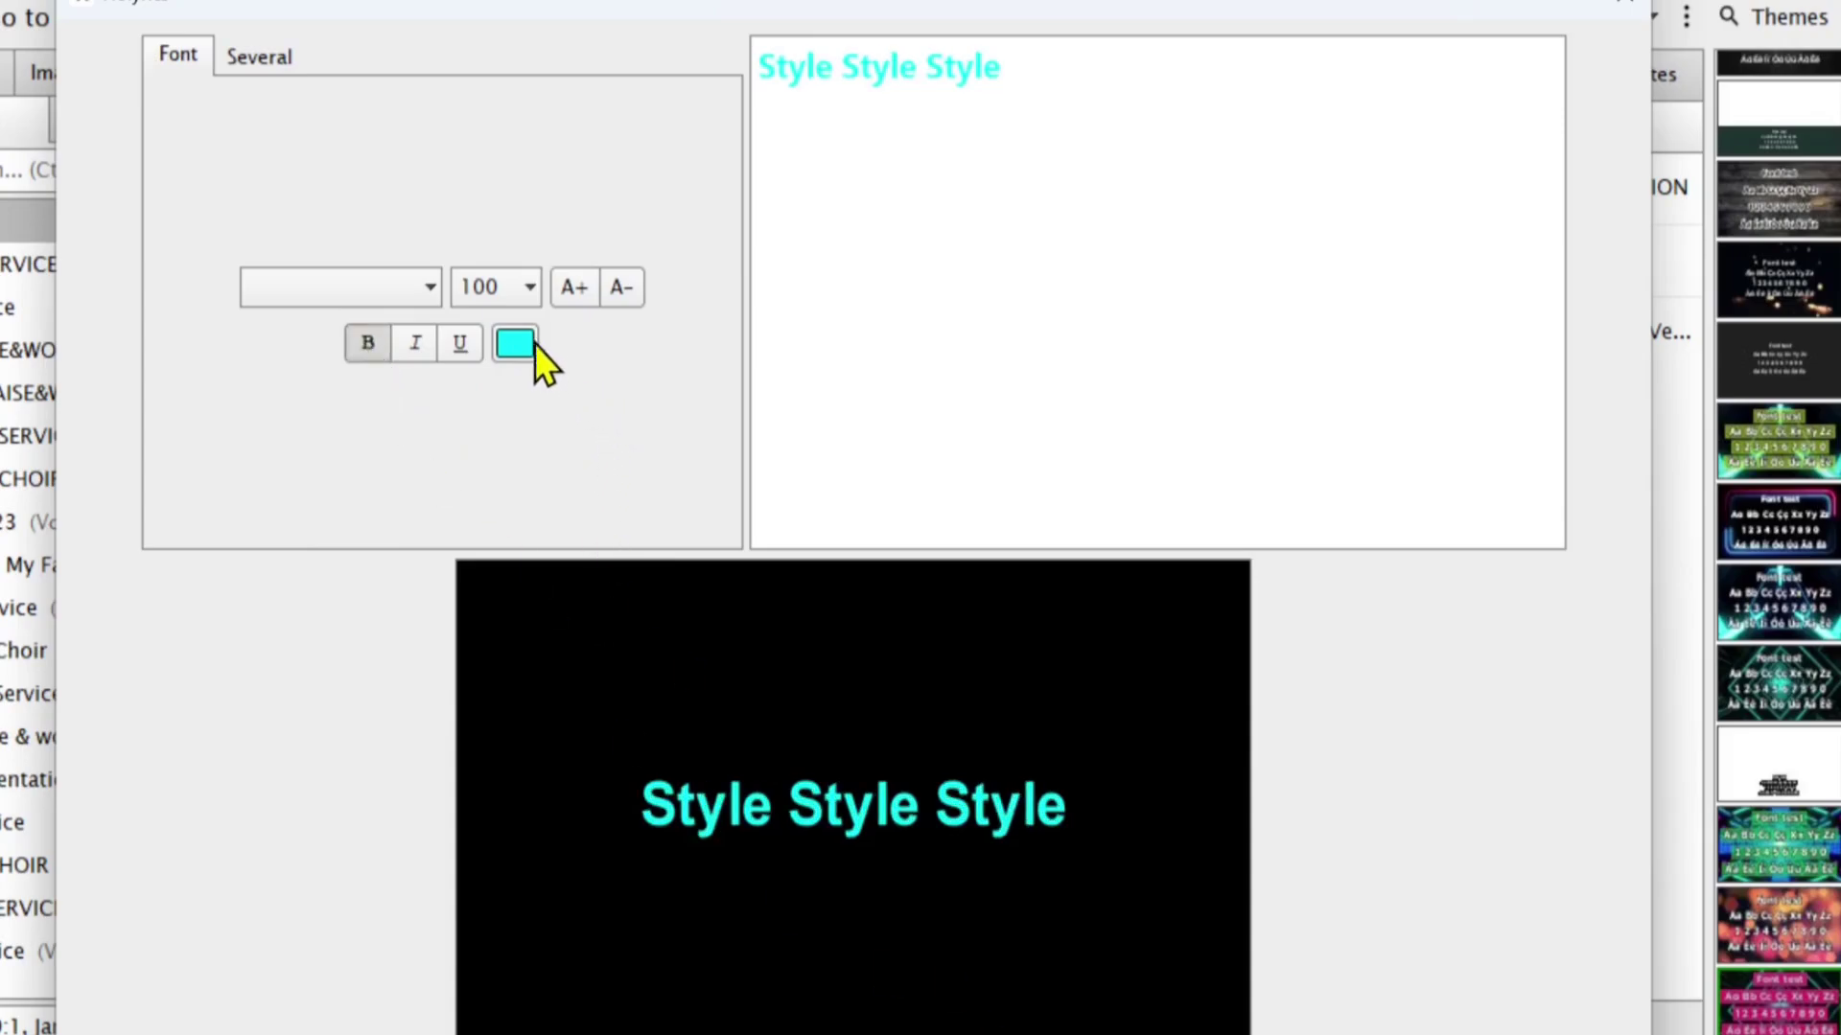
left_click(576, 288)
left_click(577, 288)
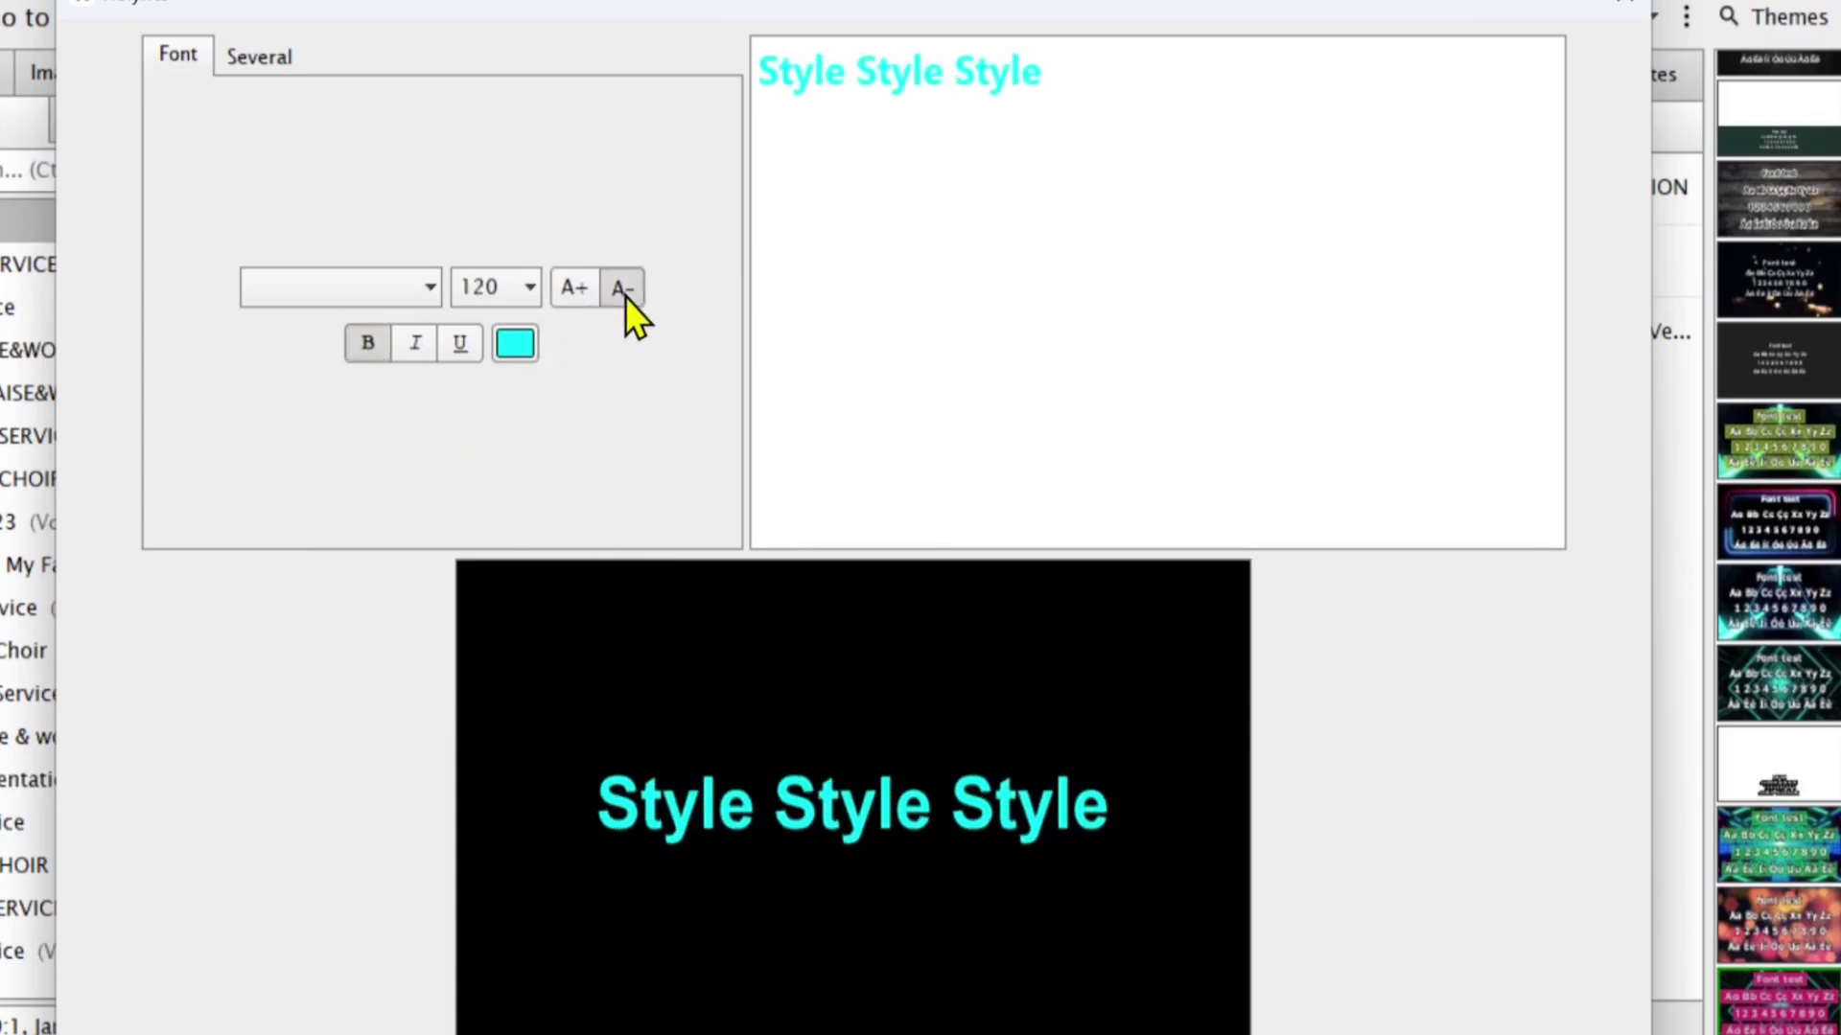
left_click(623, 290)
left_click(522, 356)
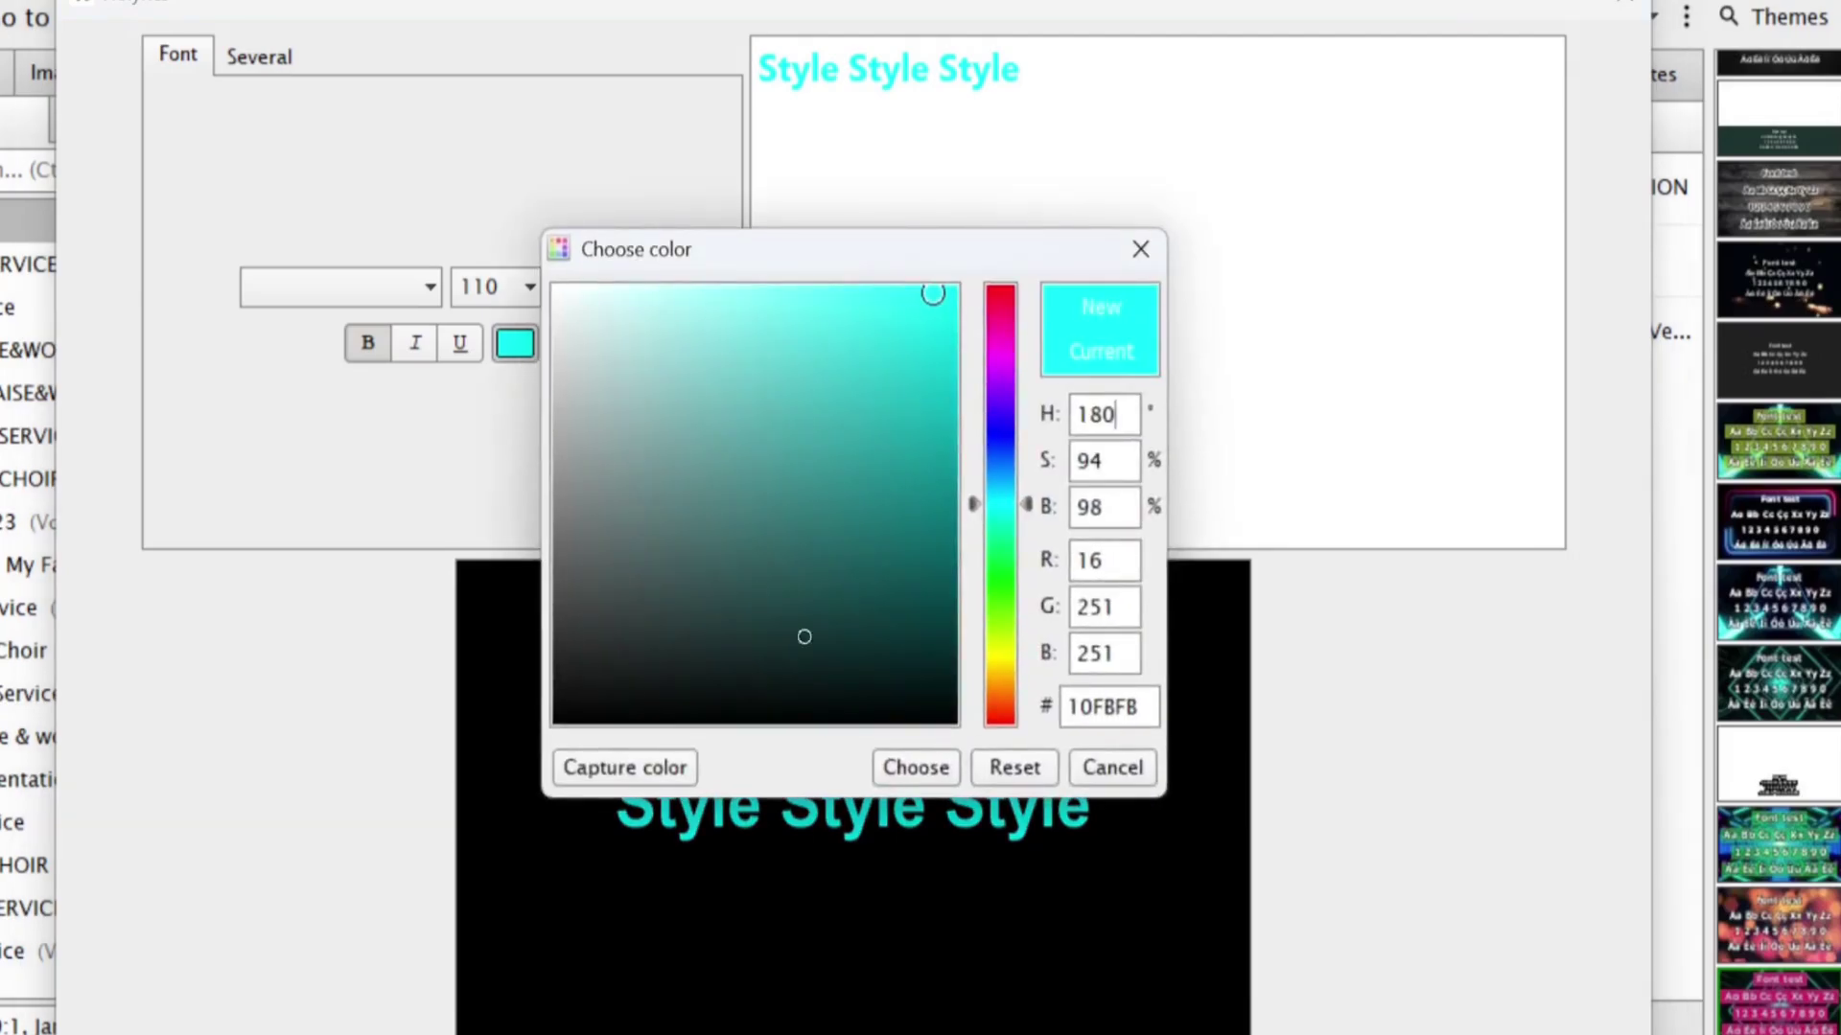
left_click(991, 330)
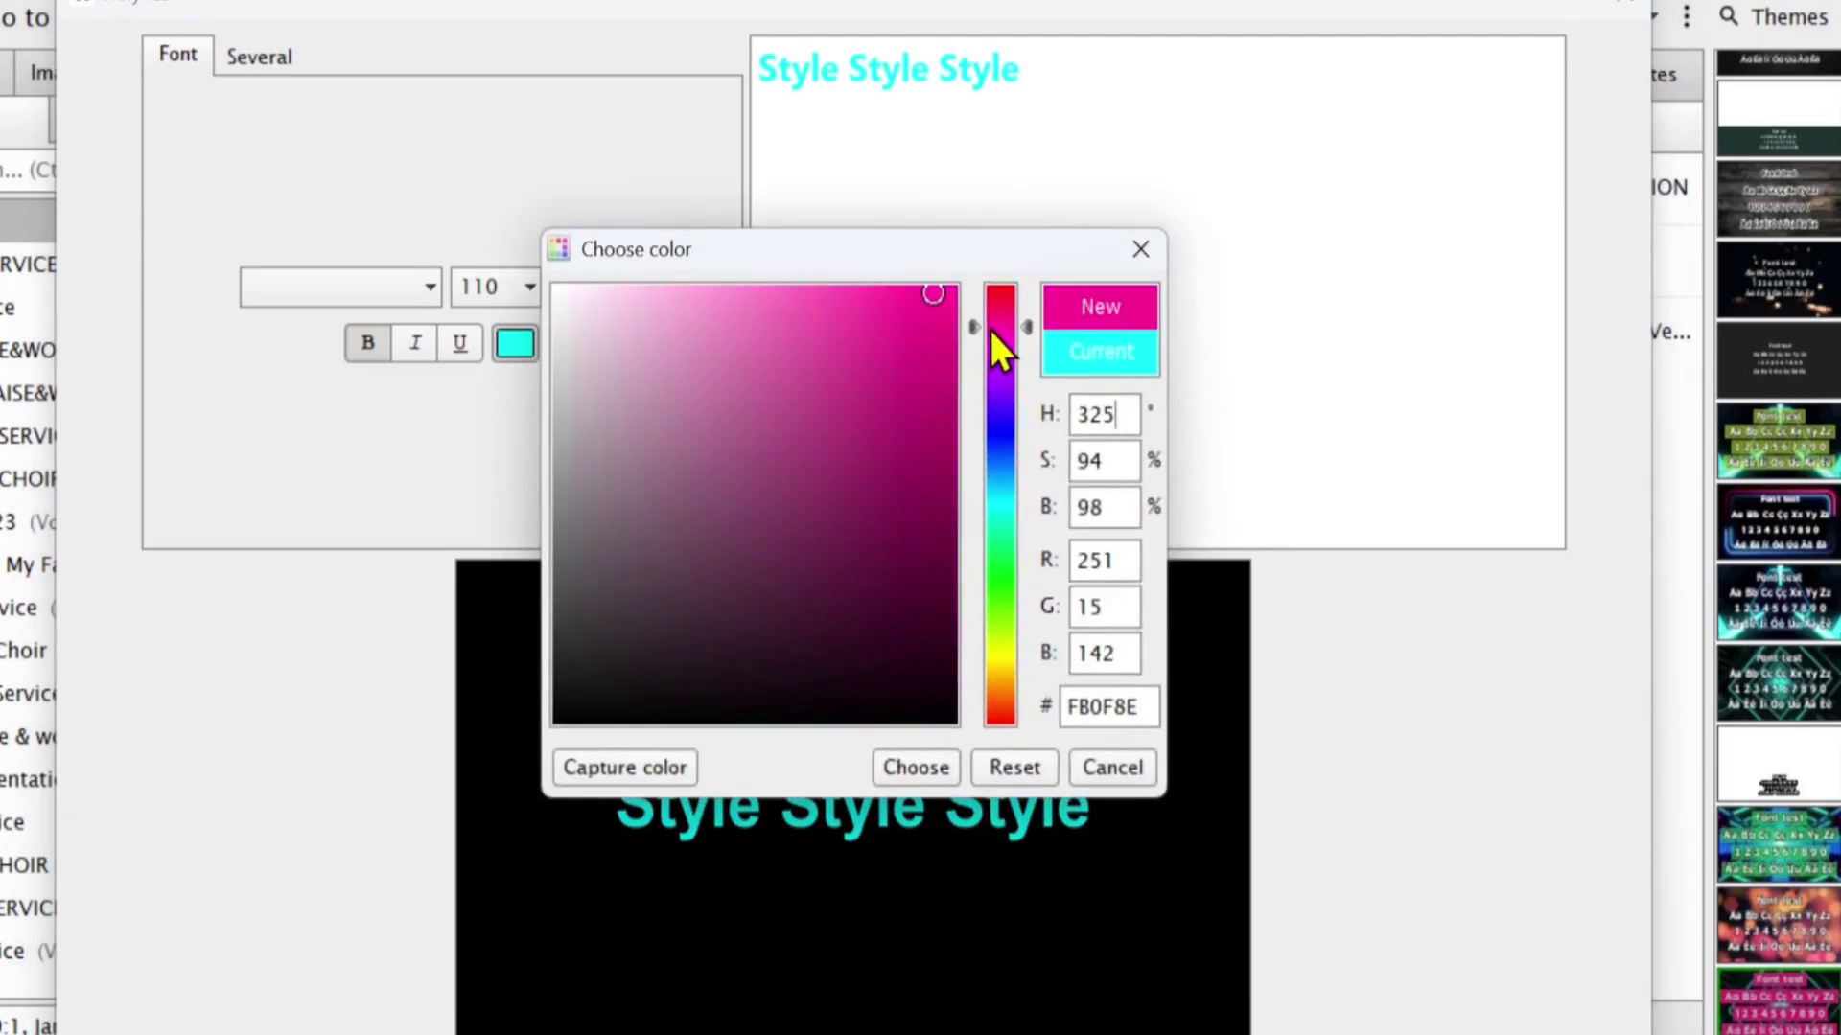
left_click(901, 778)
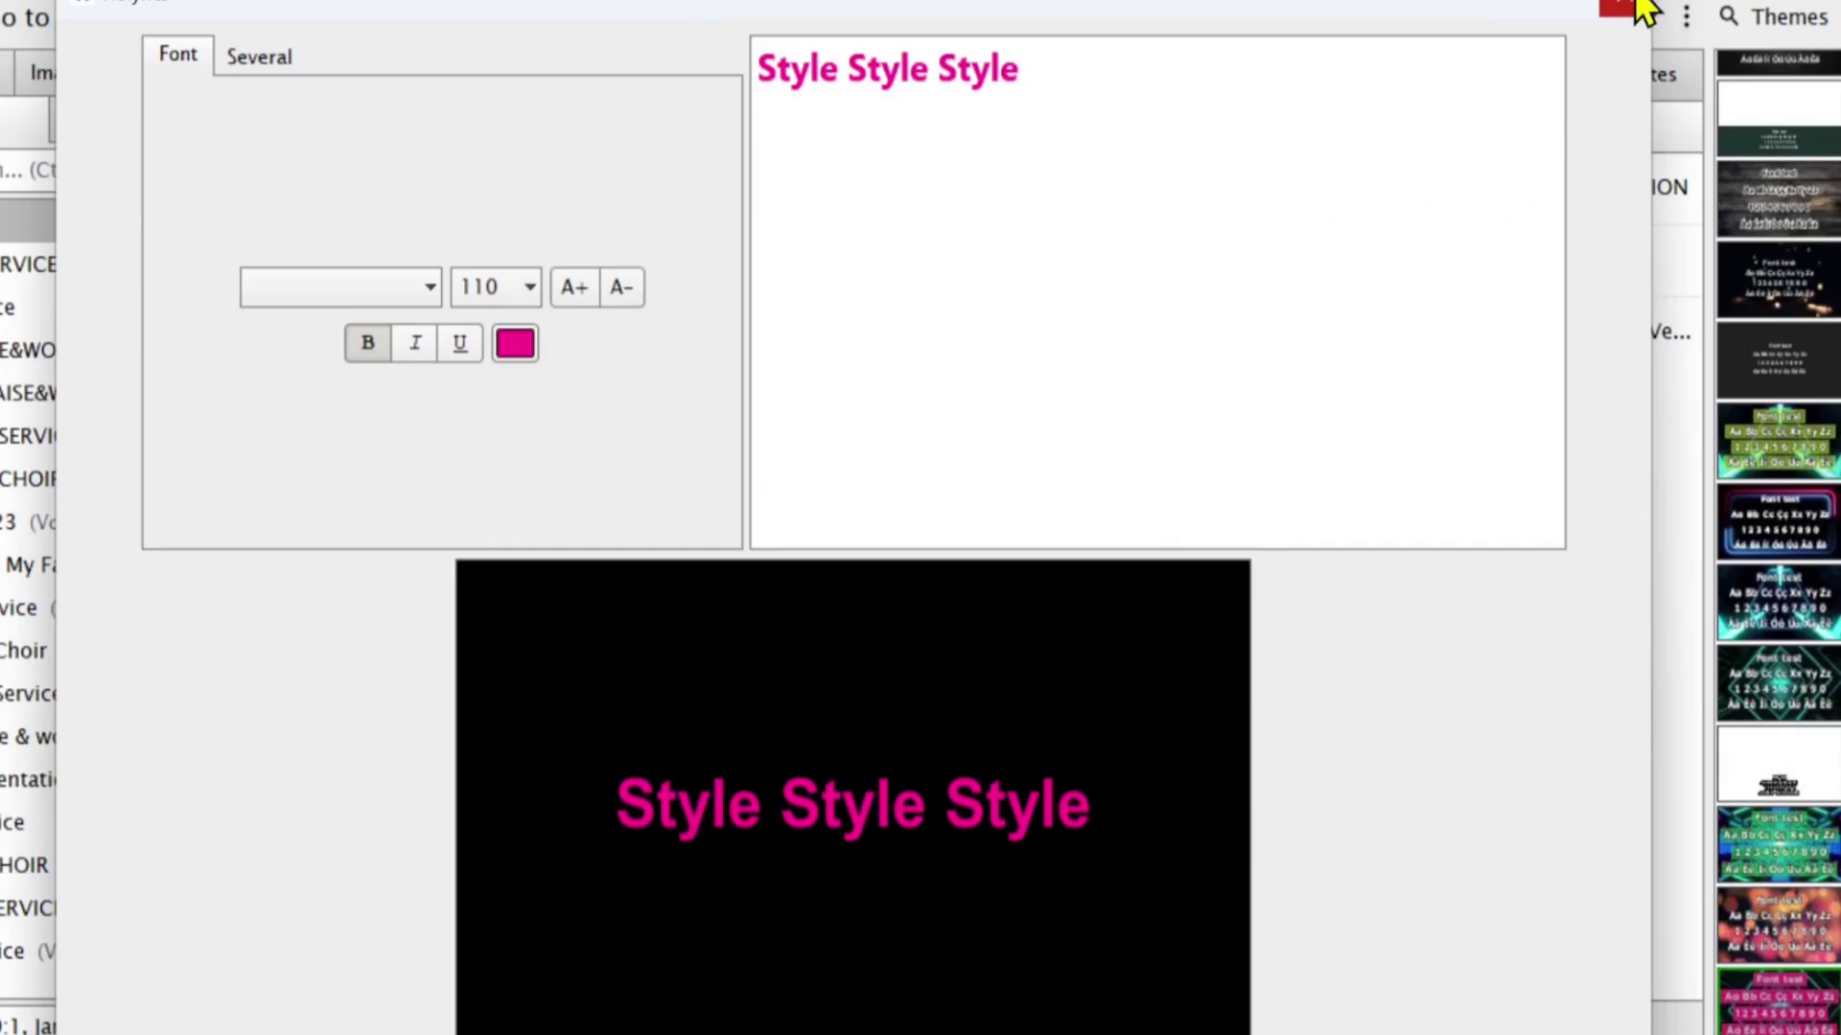
Check the next-slide style classes without assigning one and close the editor
left_click(249, 74)
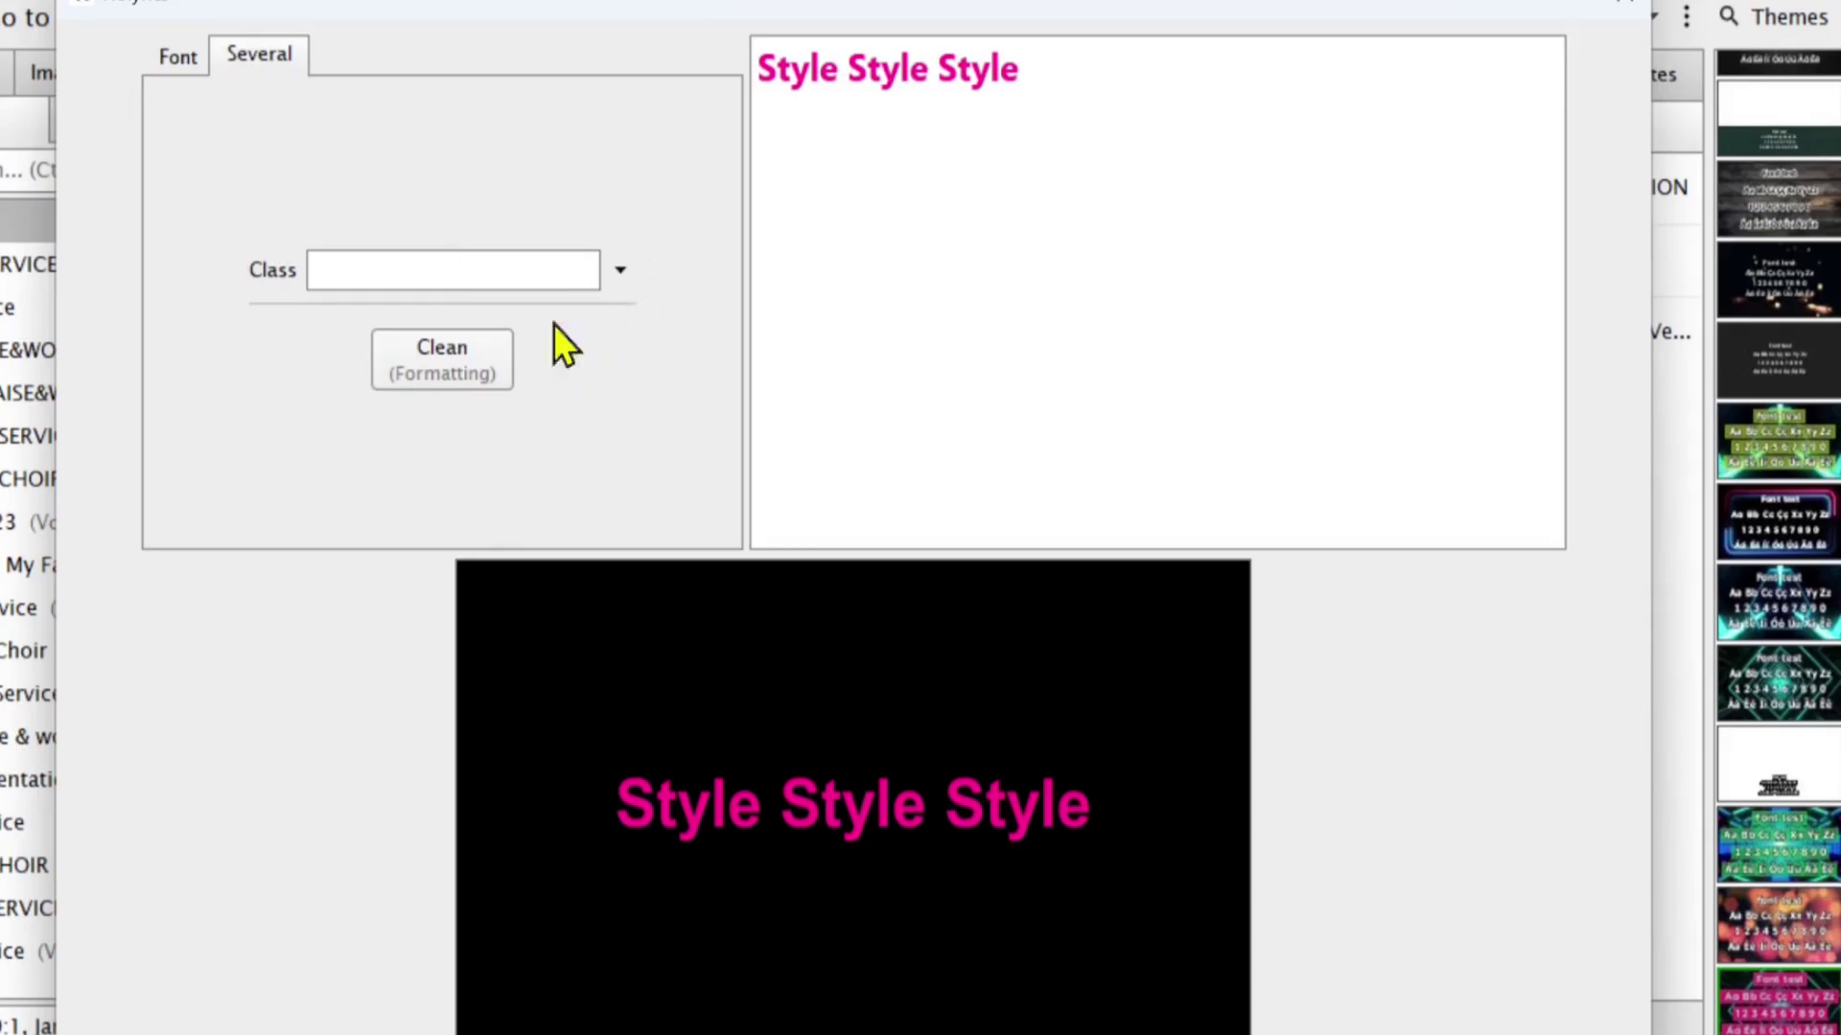
left_click(620, 272)
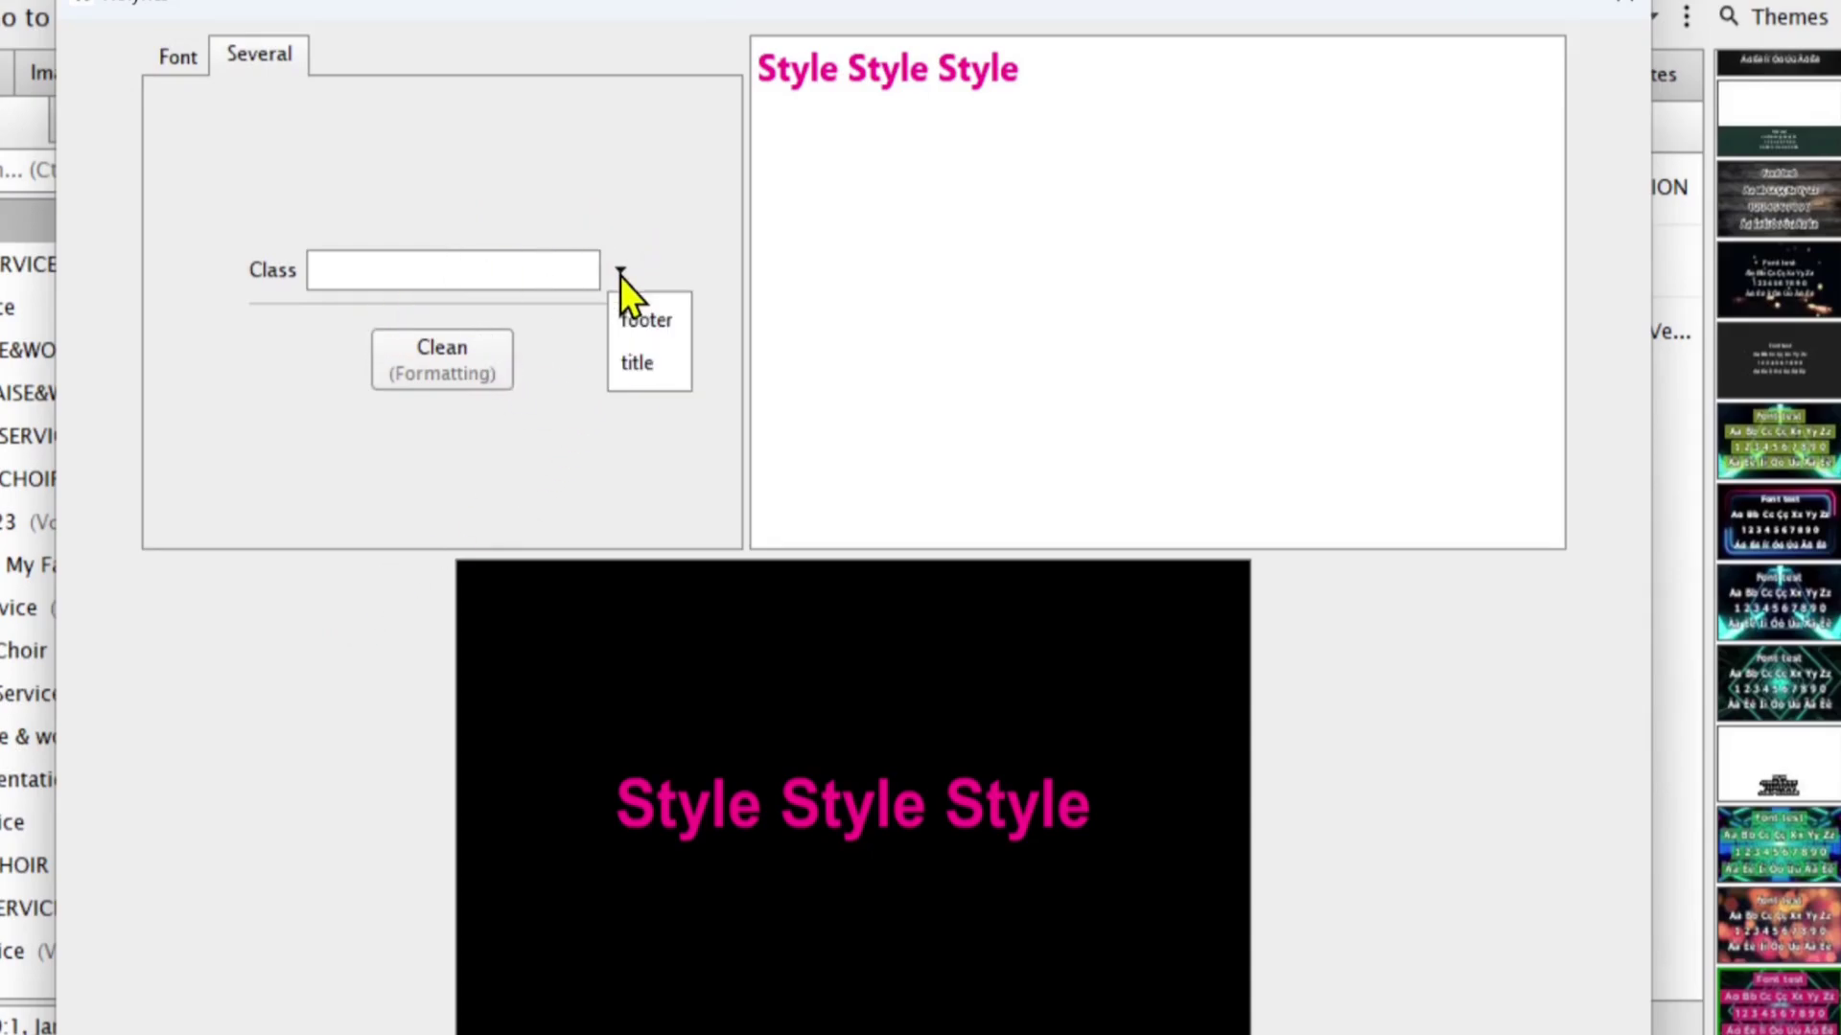
left_click(636, 534)
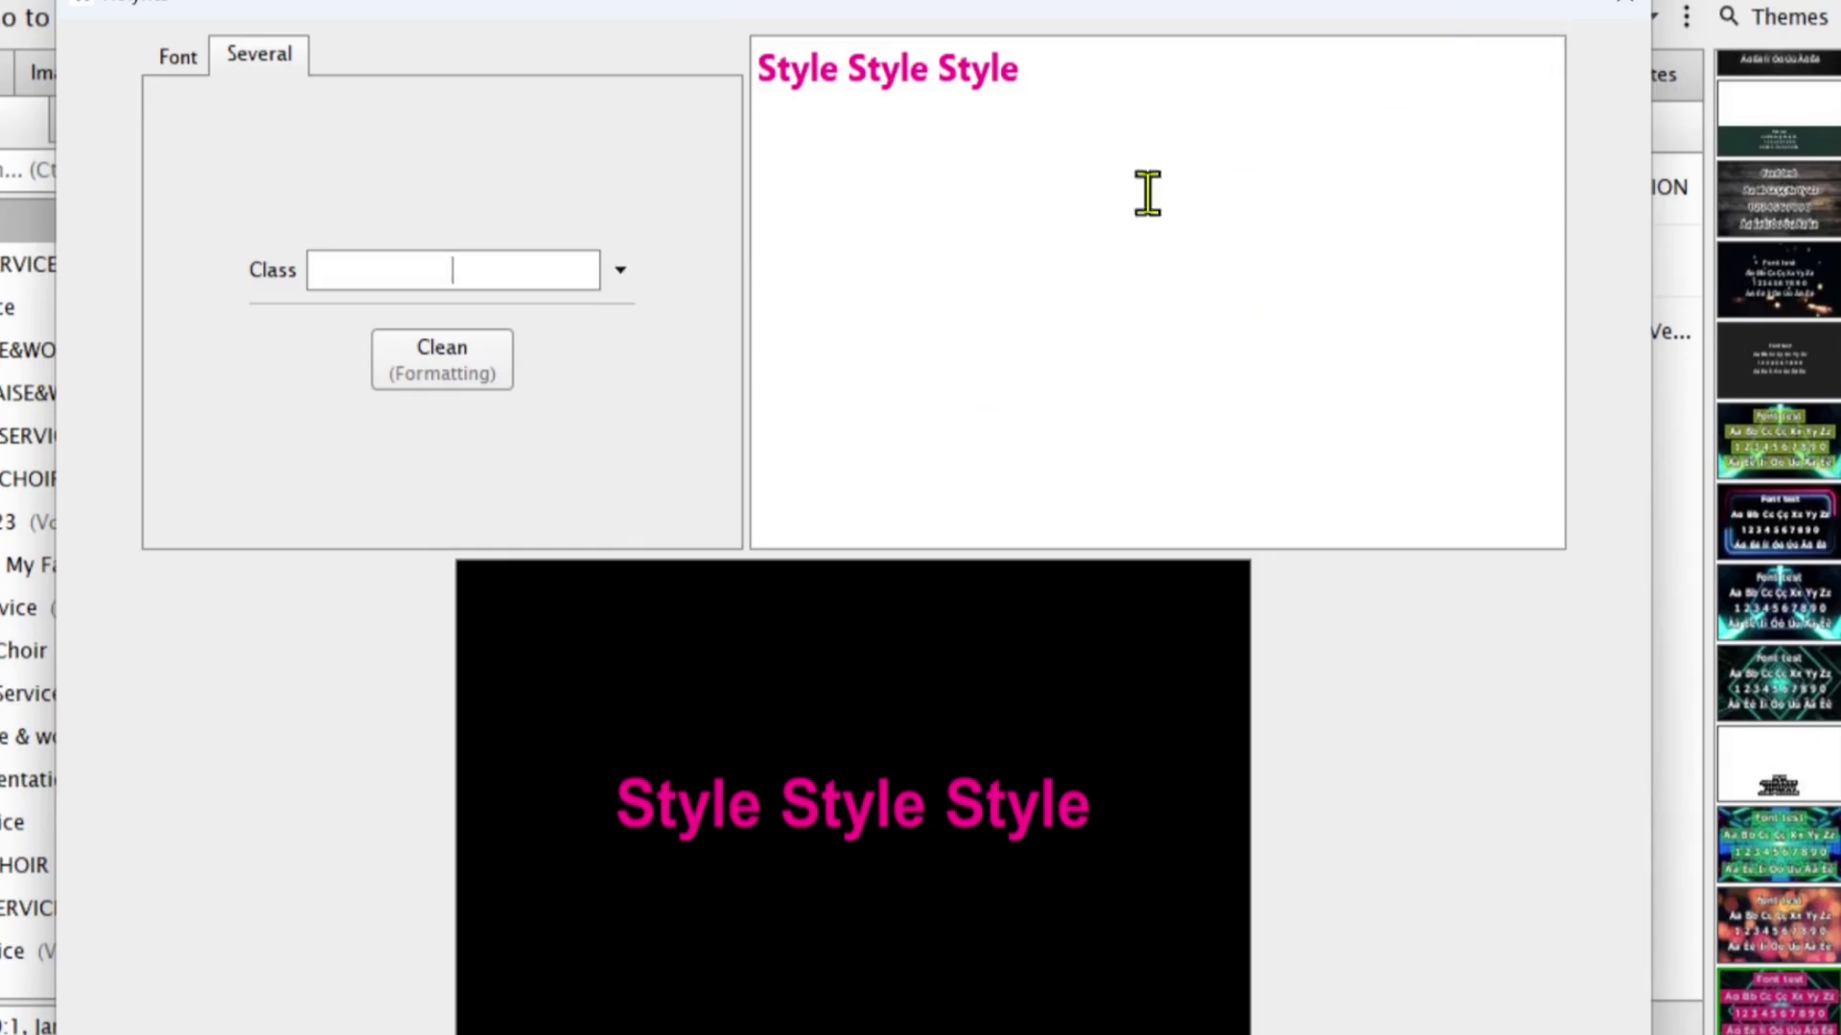
left_click(1622, 4)
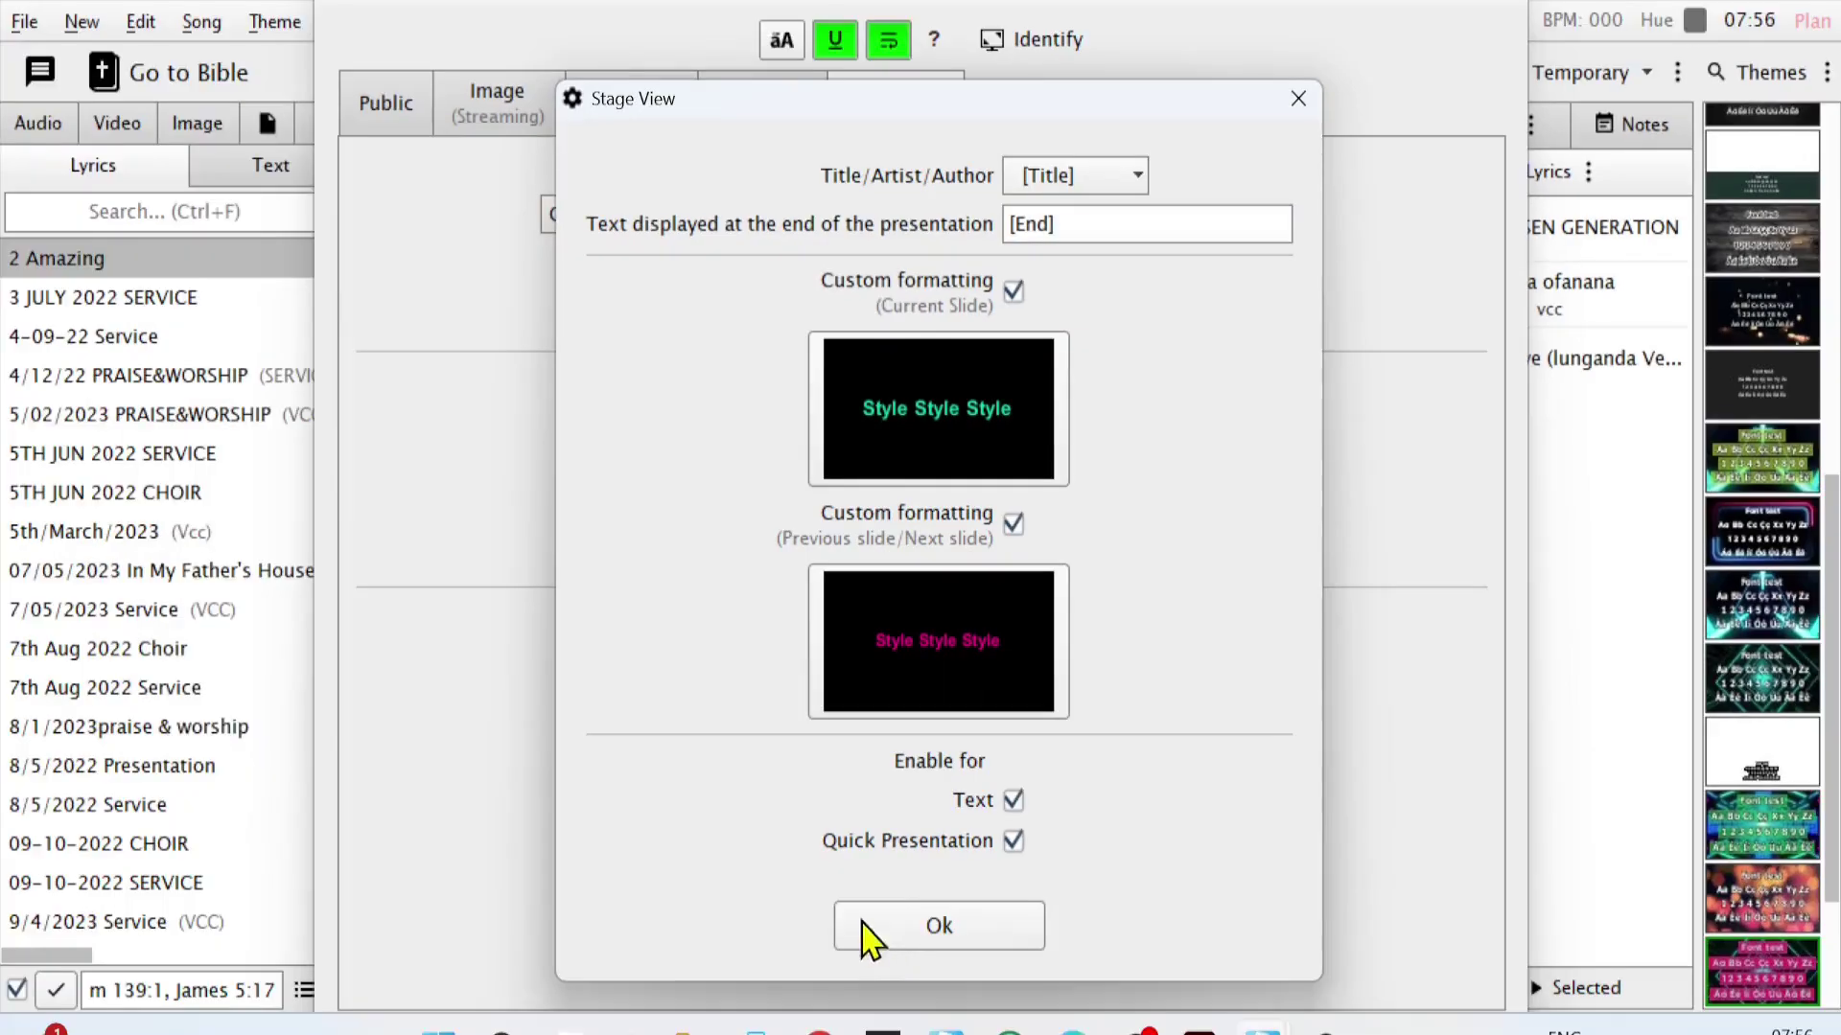
Confirm the Stage View settings with Ok and disable Advanced editor for HTML 3
left_click(938, 935)
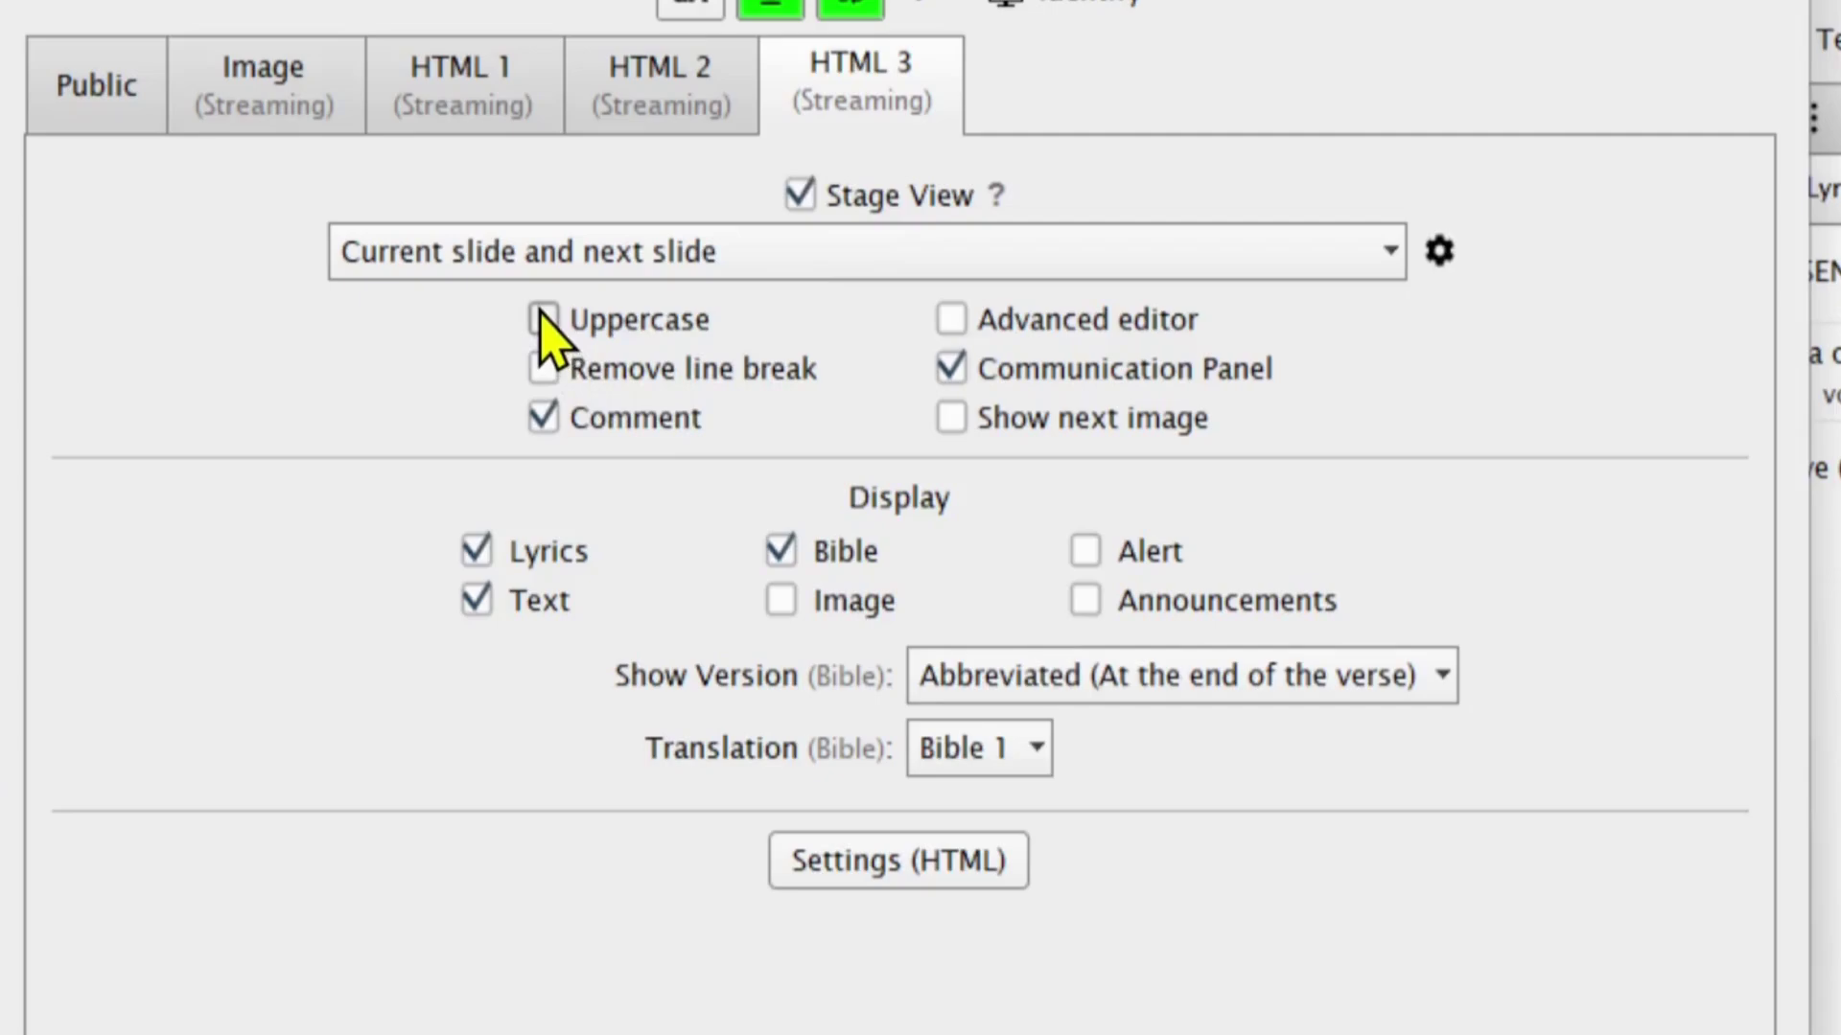
left_click(952, 321)
Set the Bible version display to Abbreviated (Top) on the HTML 3 output
left_click(1326, 679)
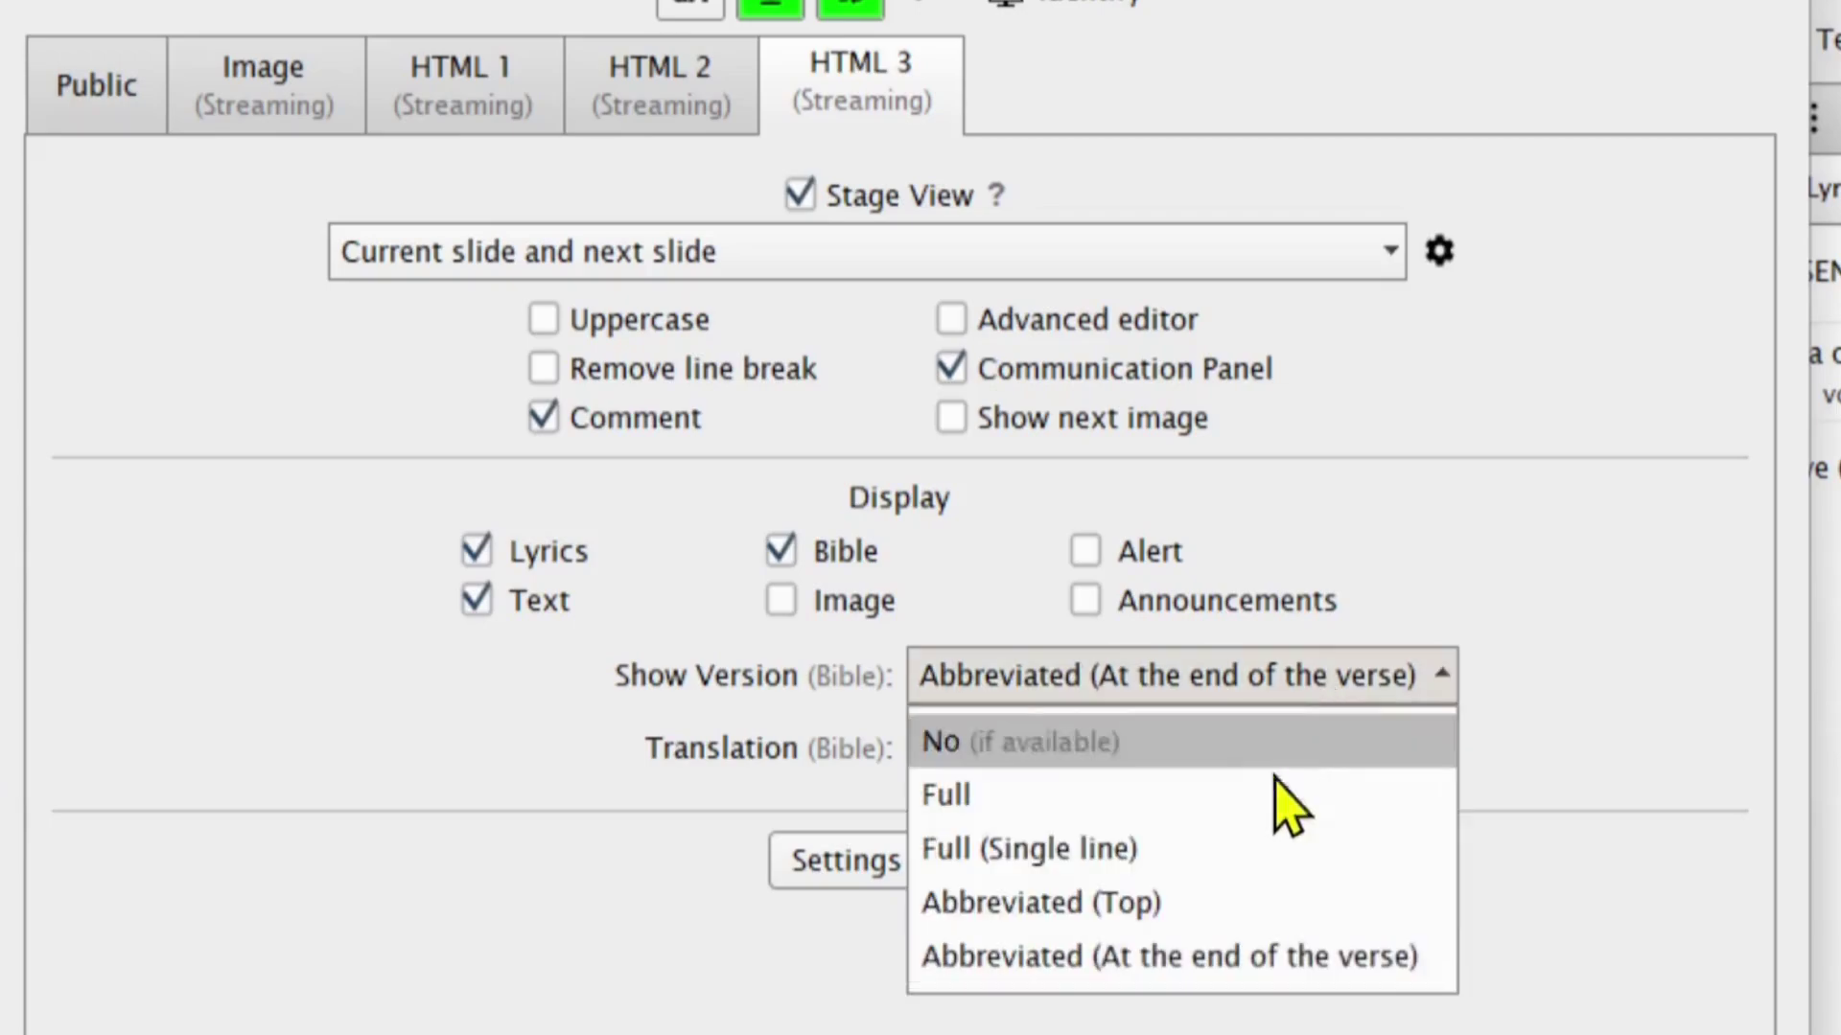
left_click(1057, 923)
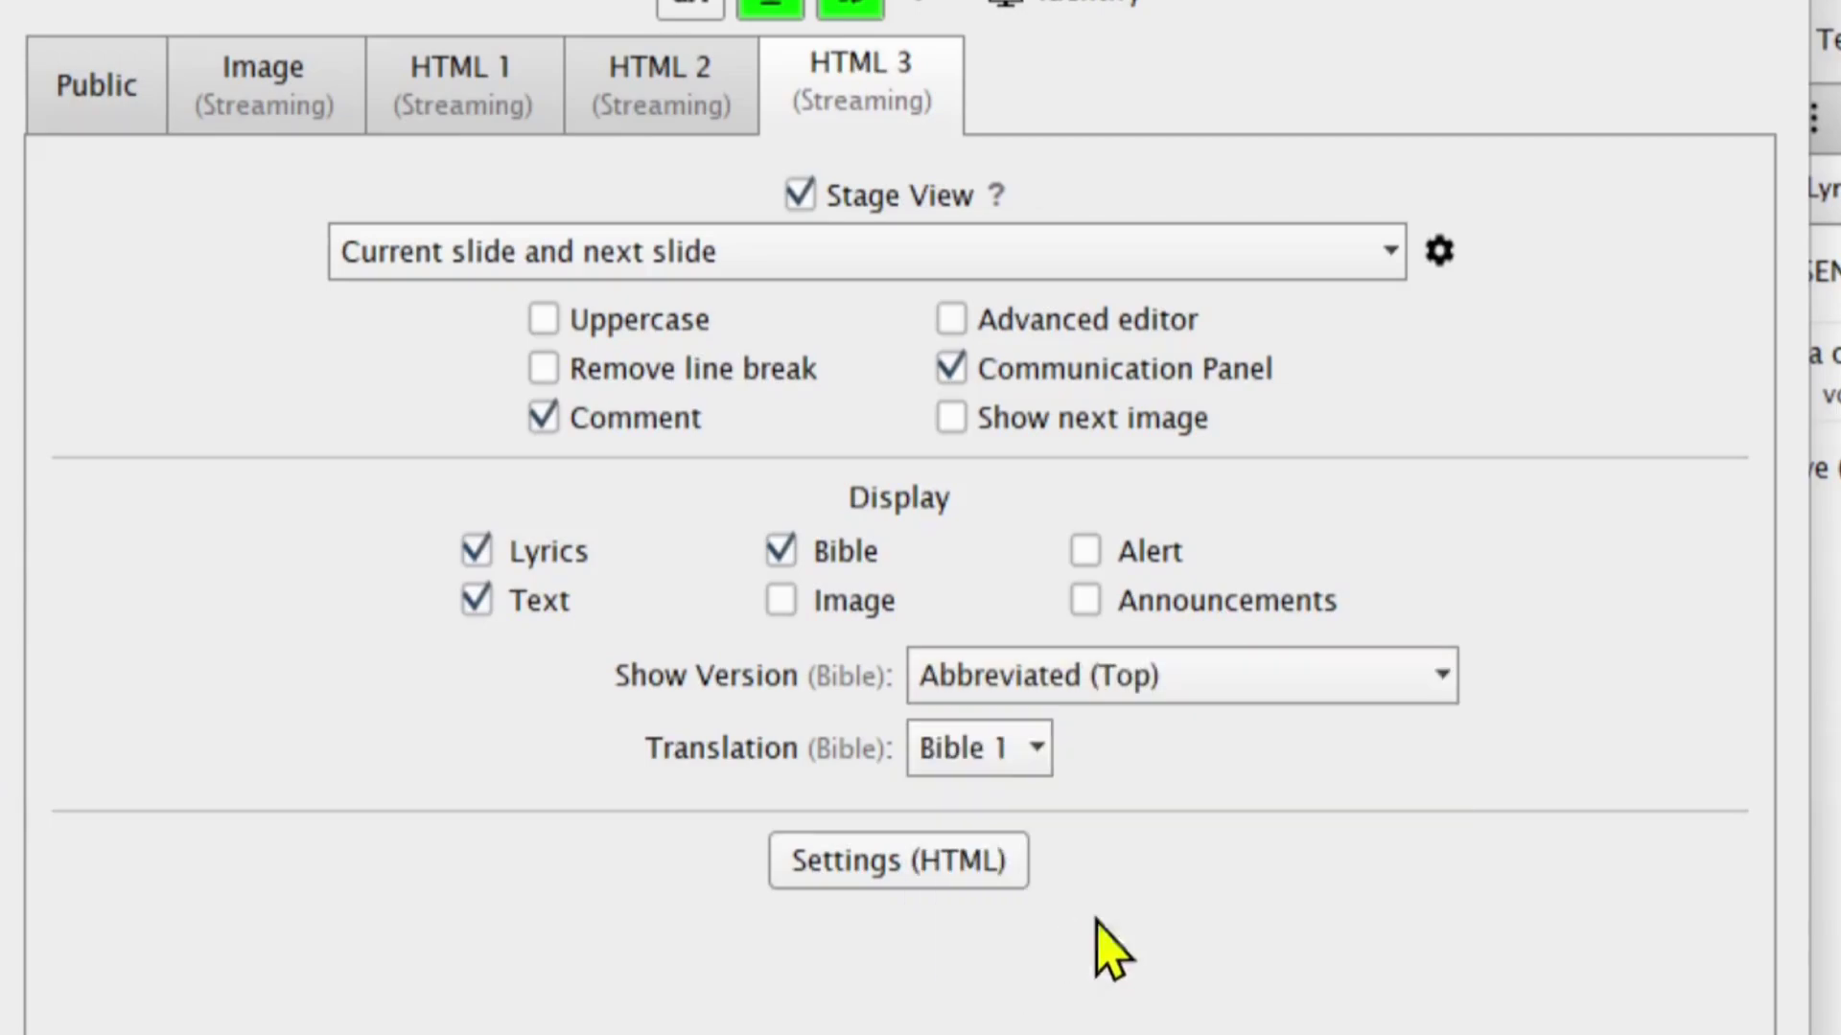
left_click(1441, 692)
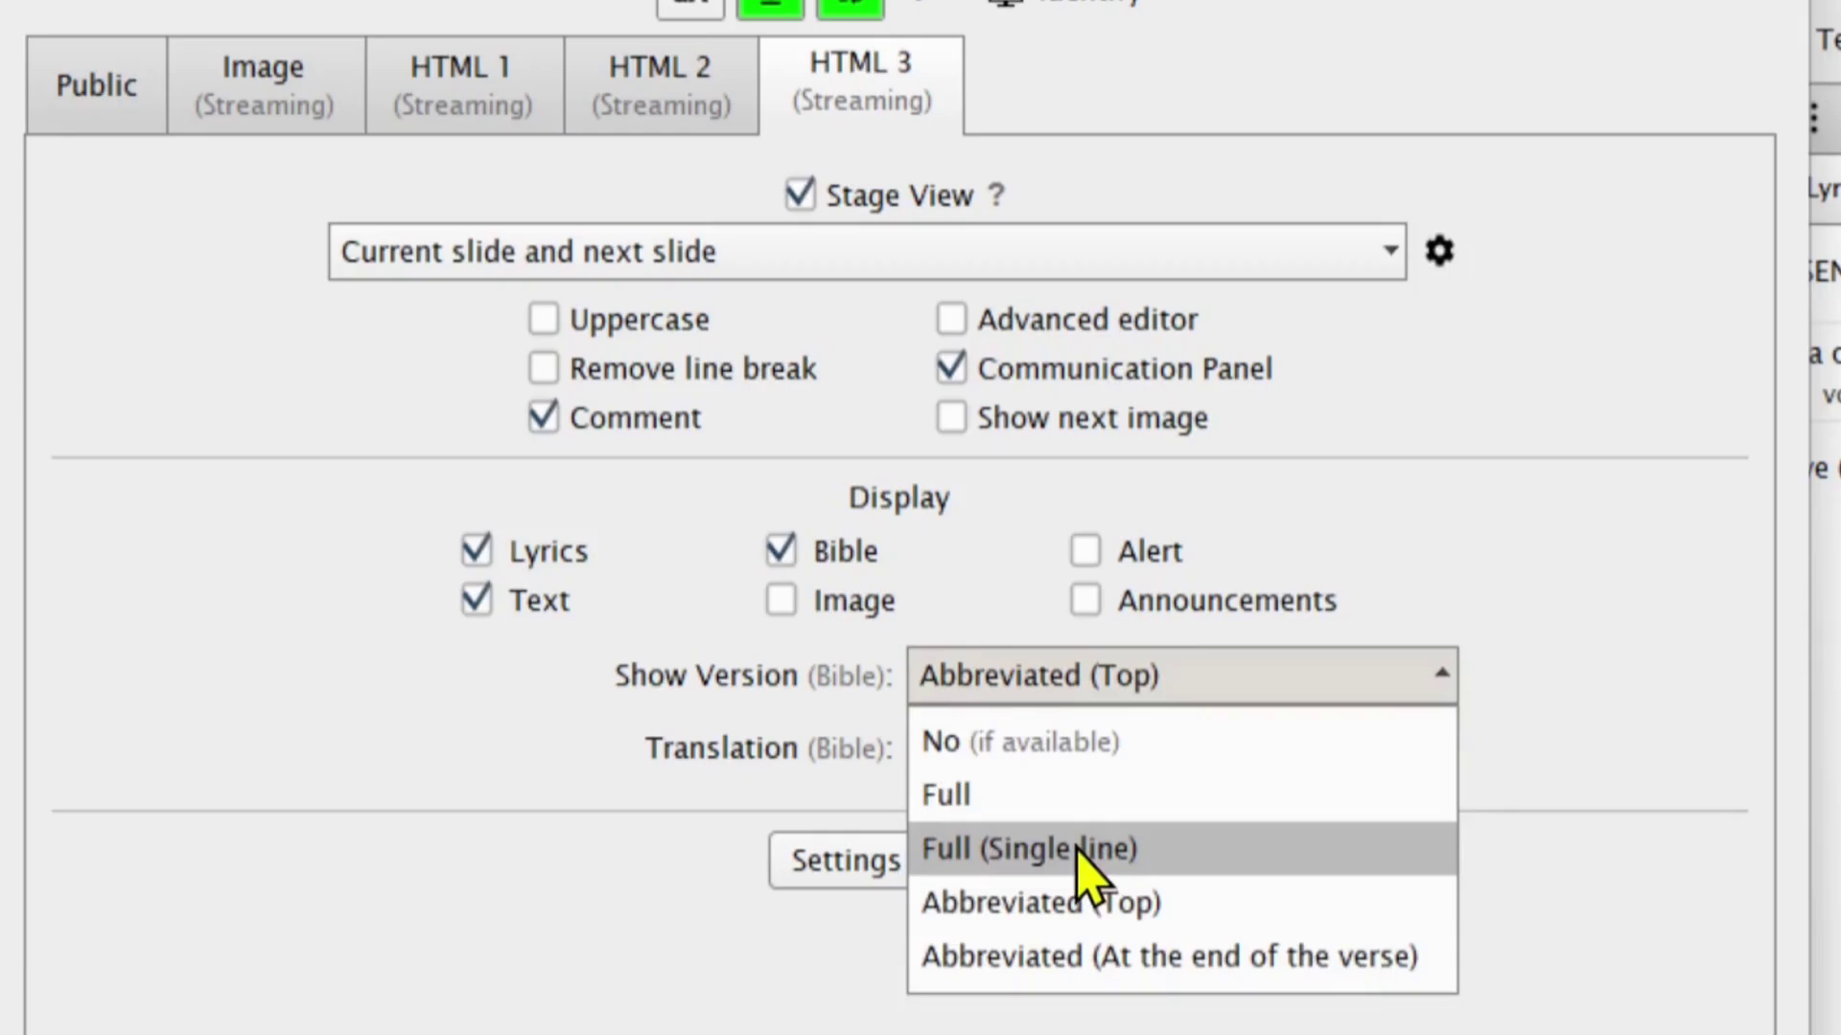
left_click(1082, 856)
left_click(1441, 676)
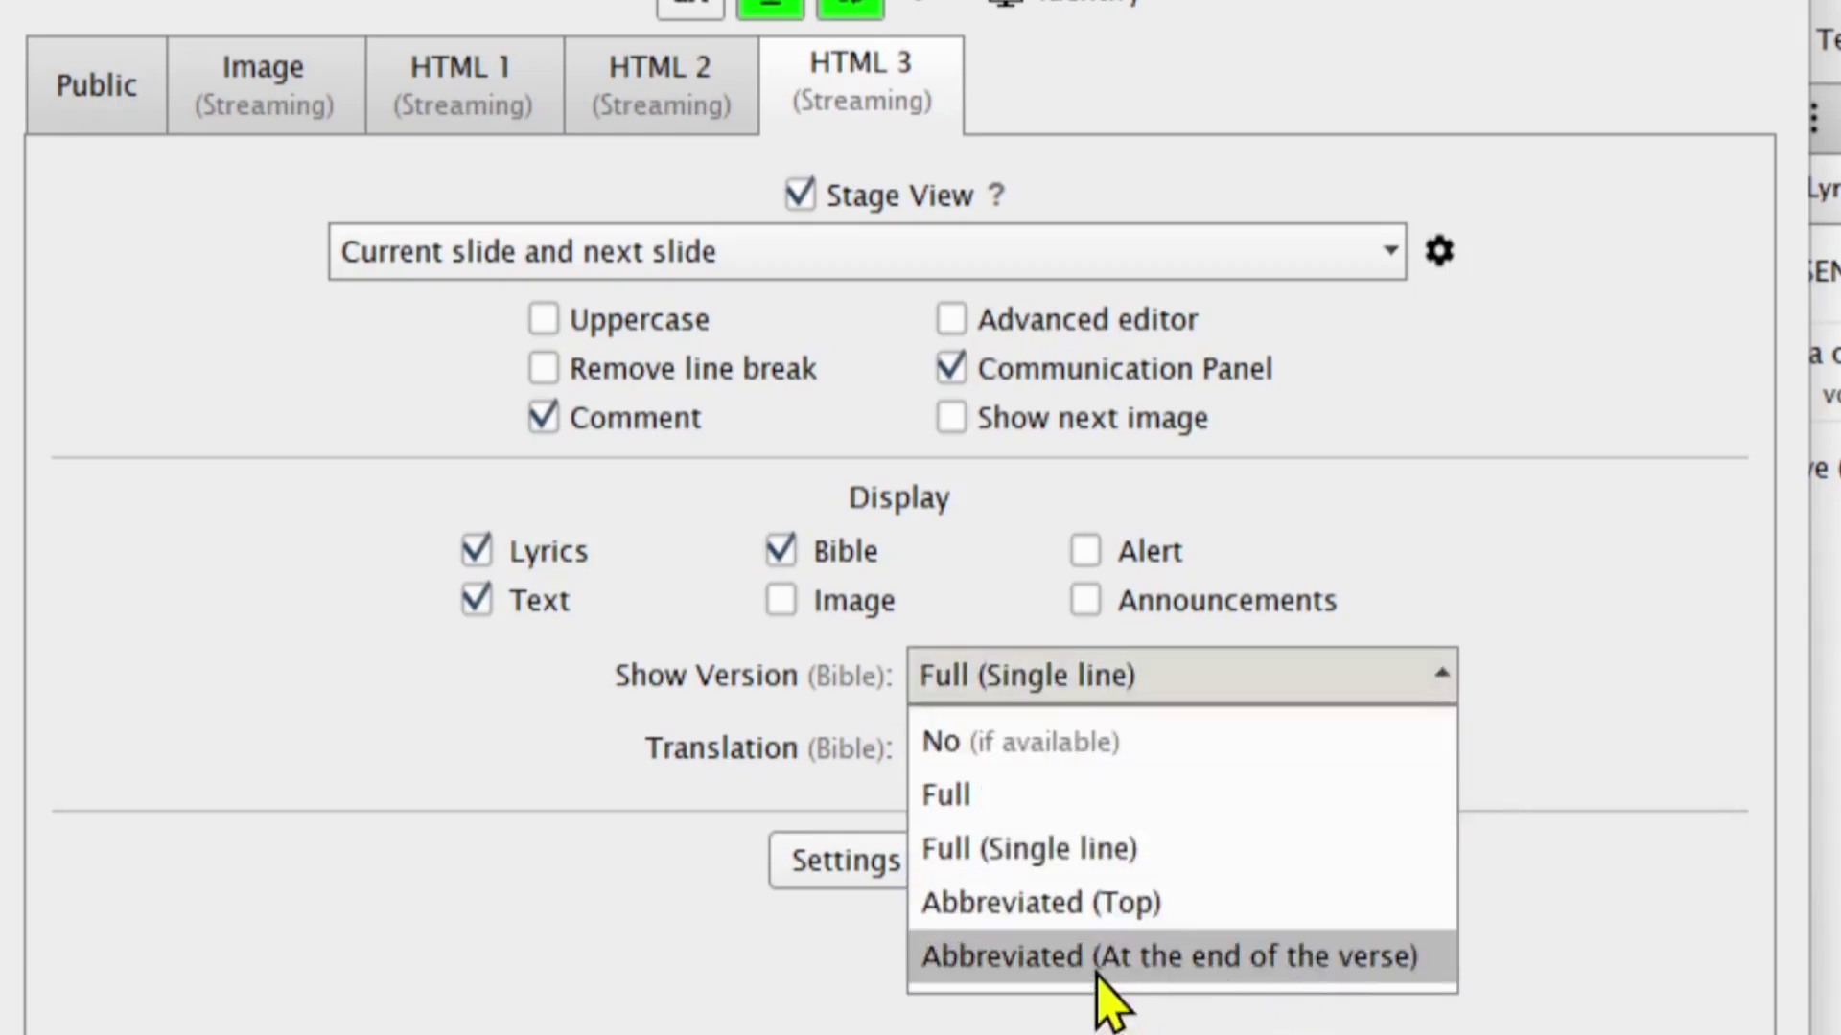
left_click(1093, 902)
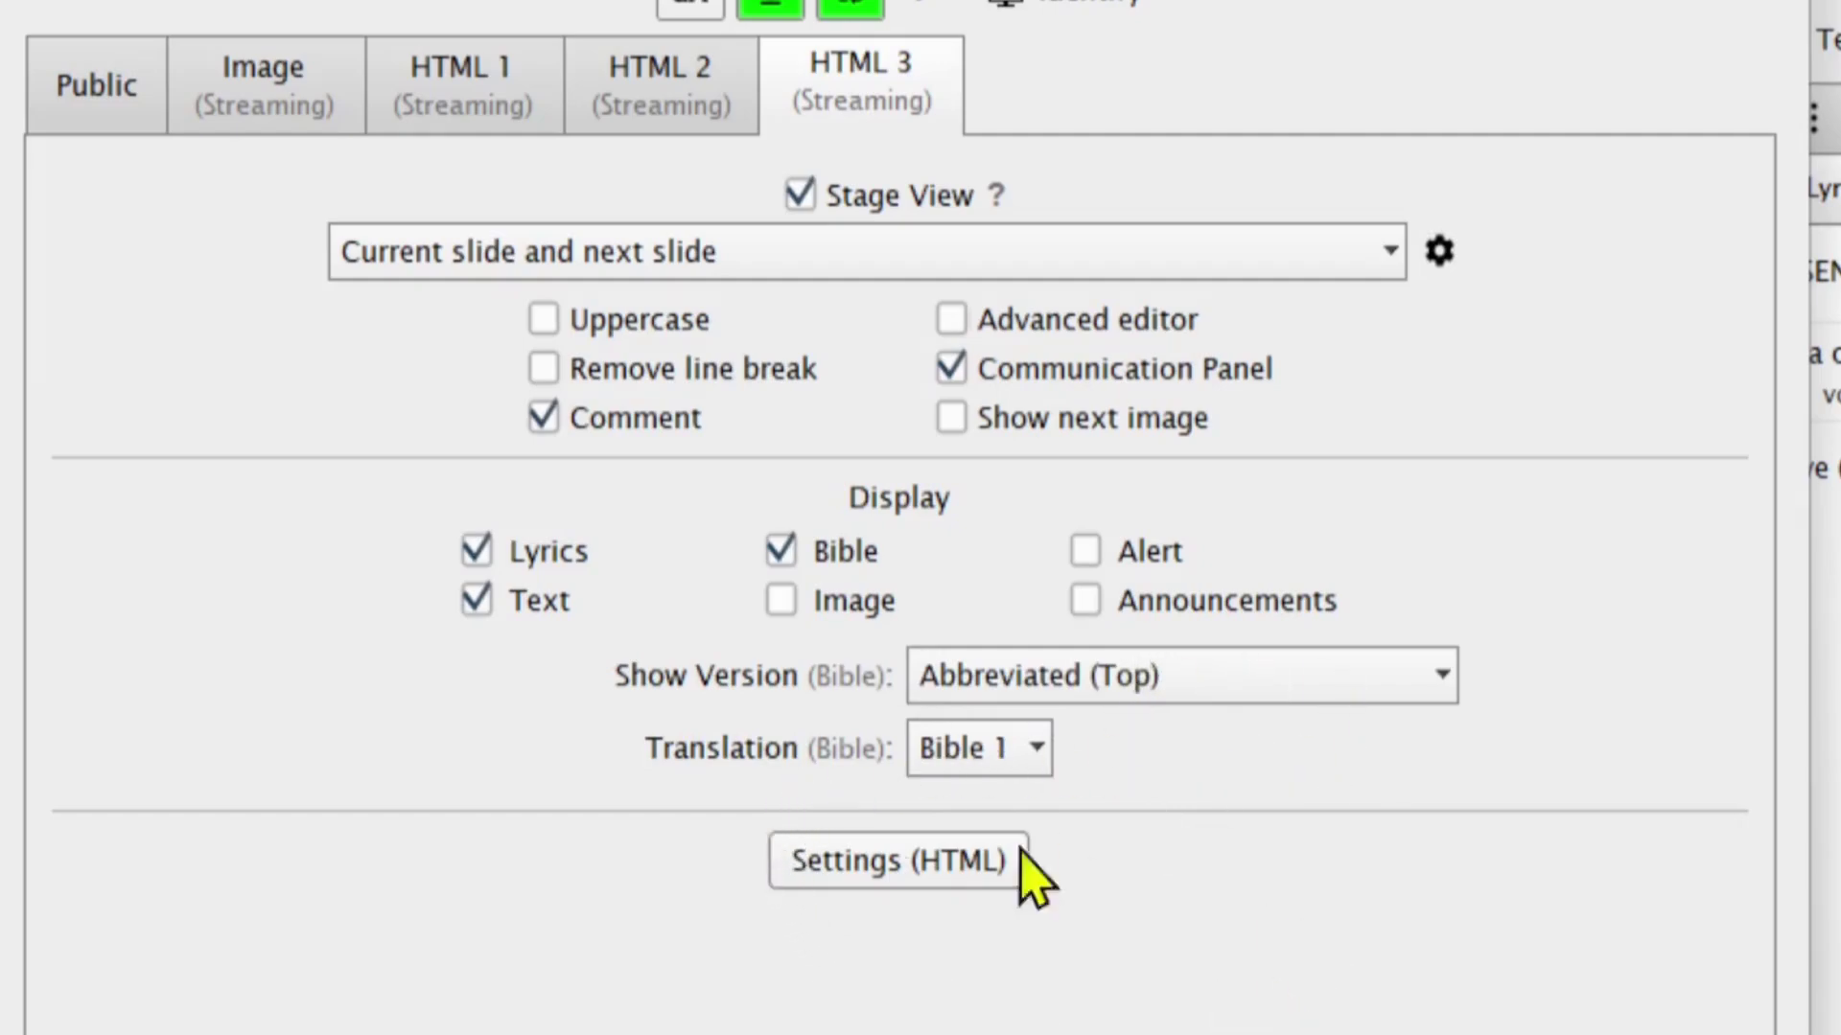
Choose Bible 3 as the translation for the HTML 3 stage view
left_click(1032, 749)
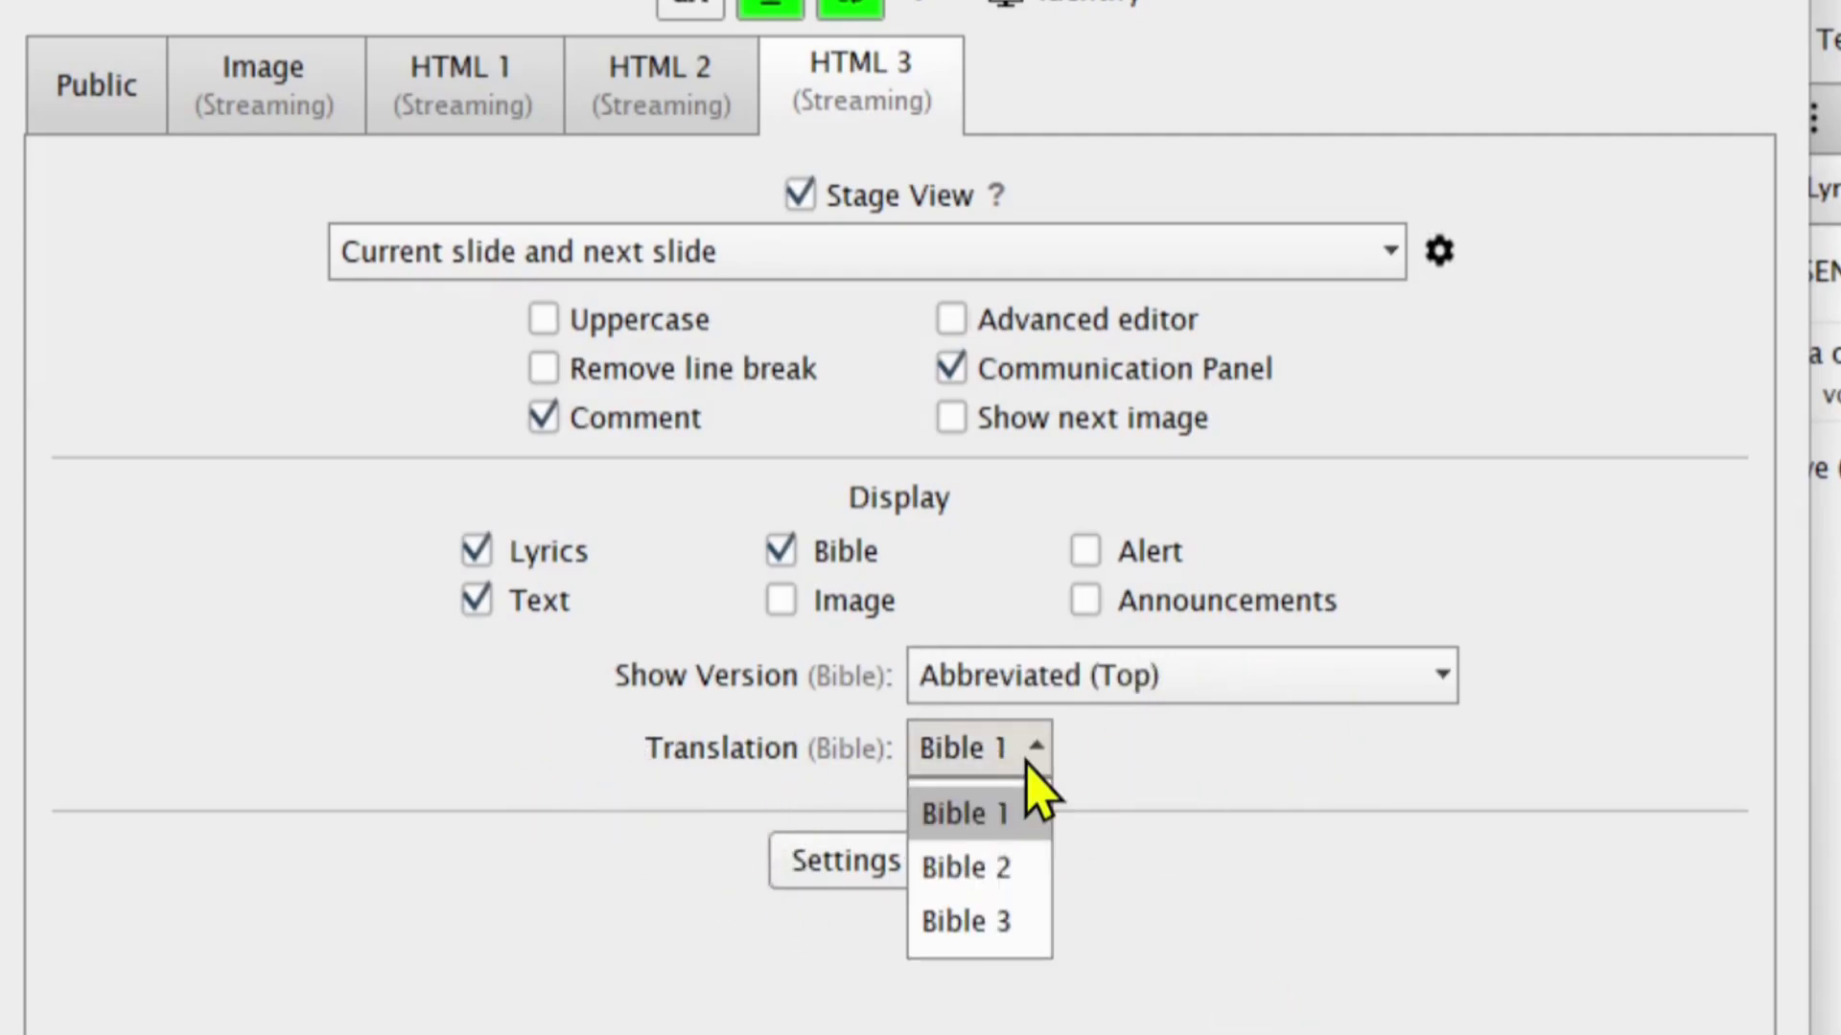
left_click(1193, 815)
left_click(990, 769)
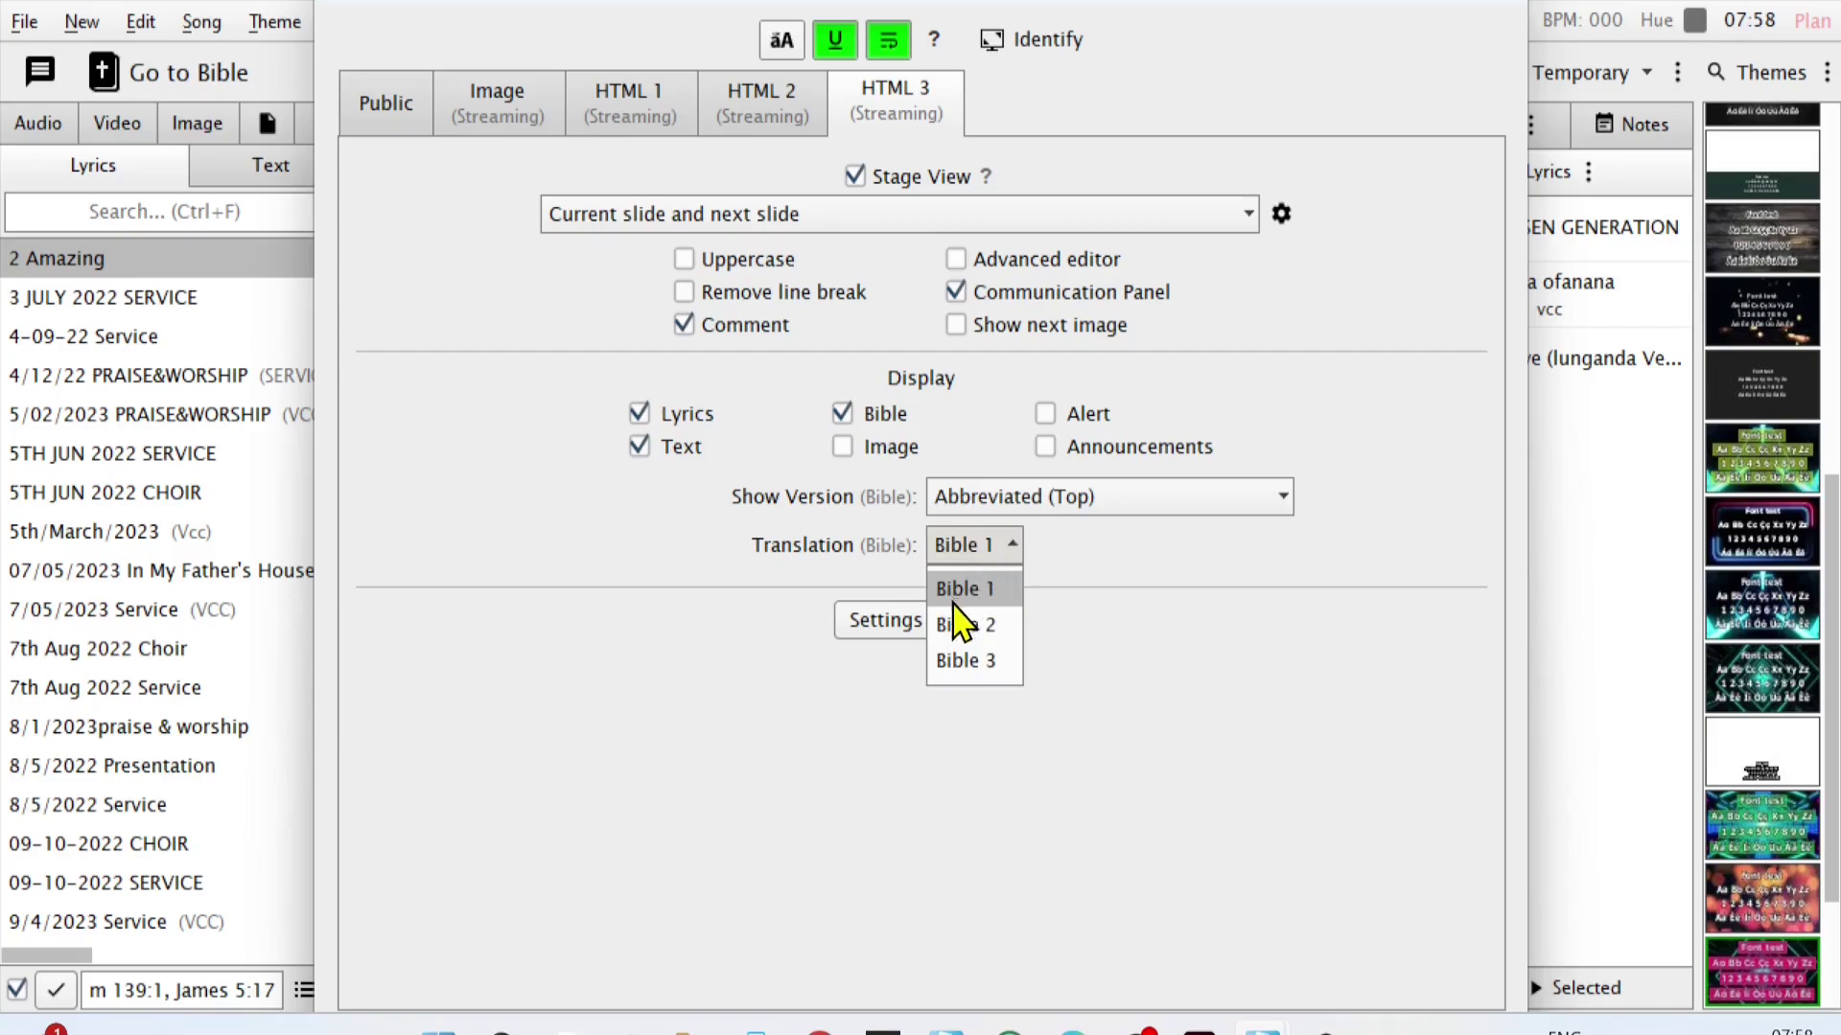
left_click(963, 625)
left_click(1012, 547)
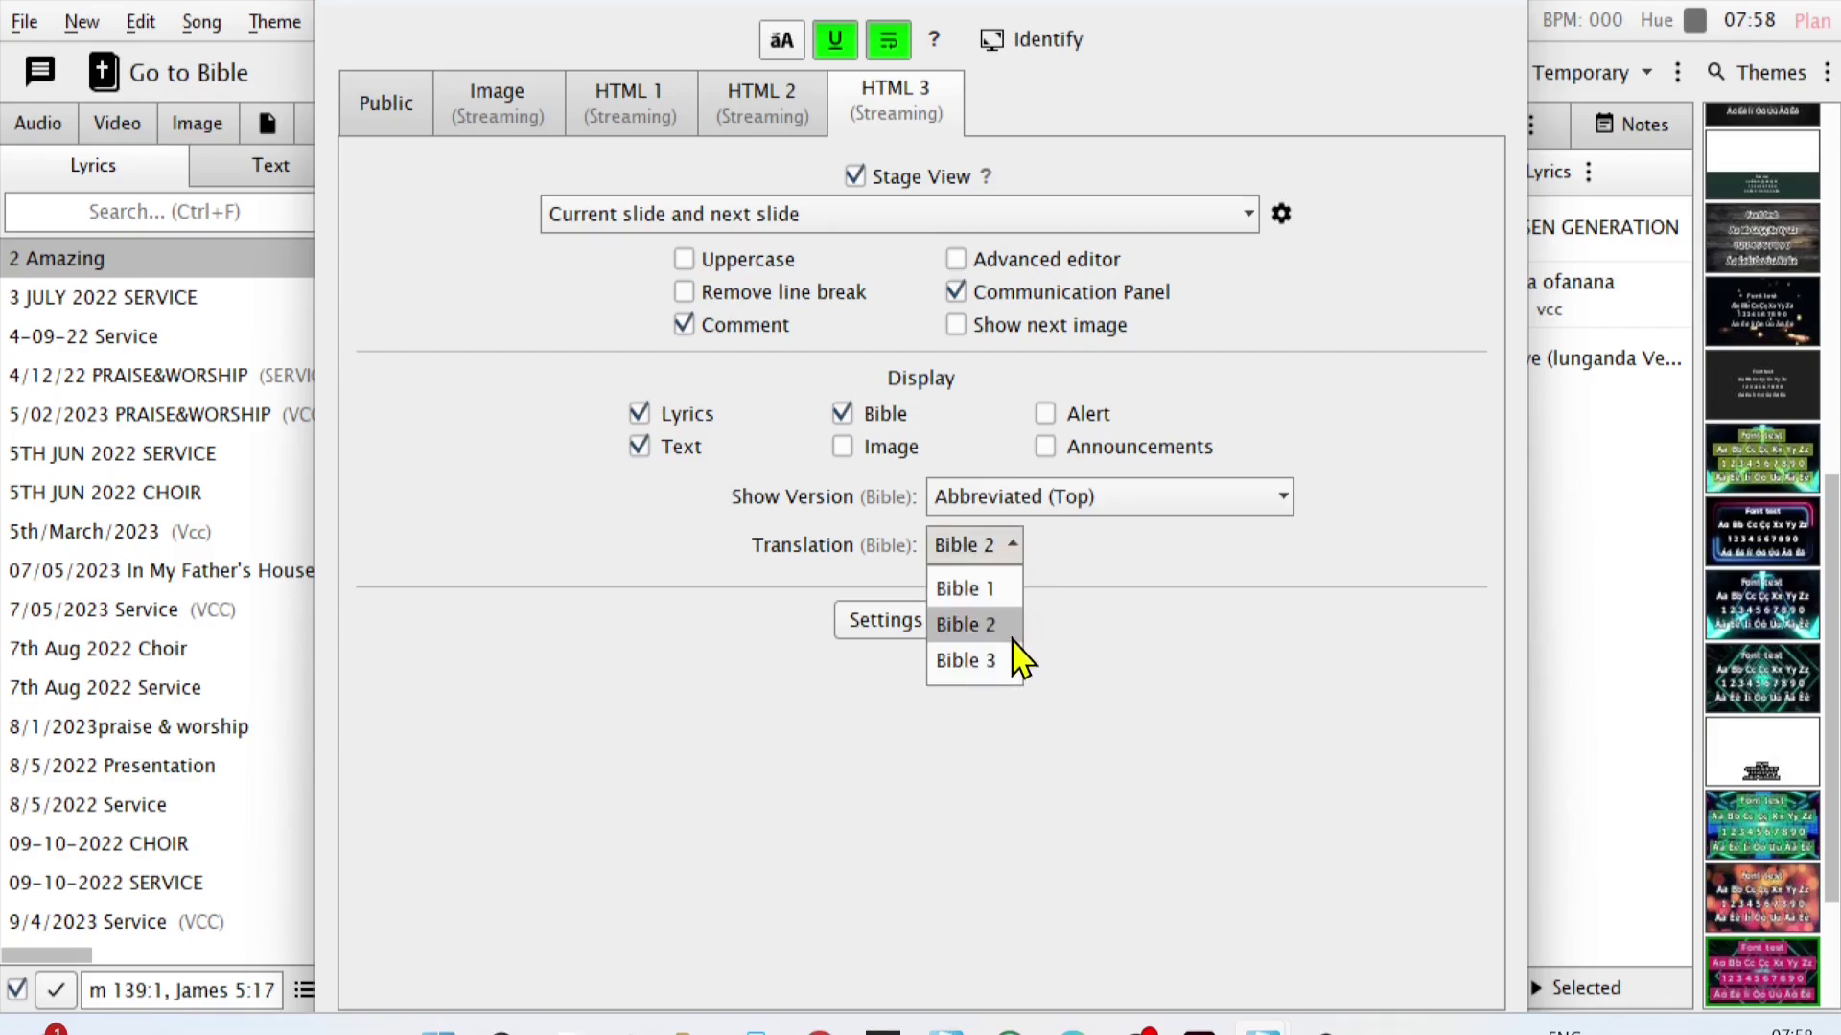
left_click(1002, 662)
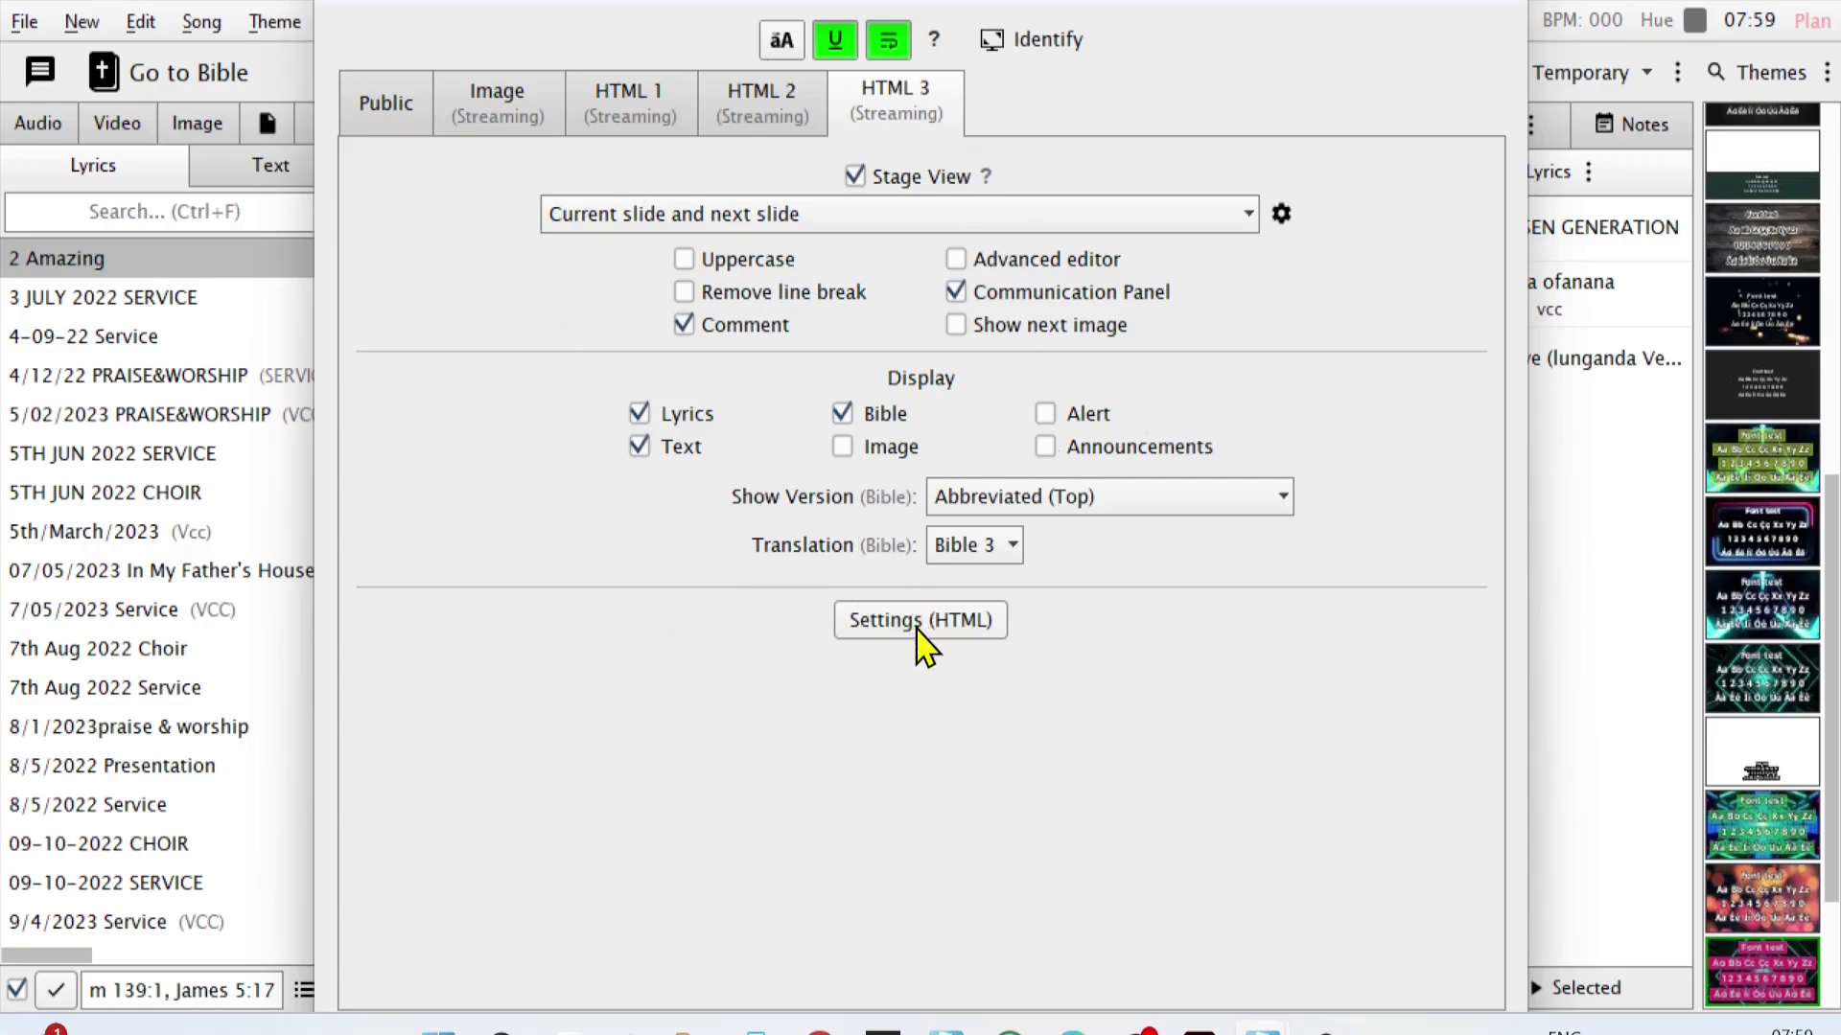
In the HTML Settings, keep the Arial font and make the general slide text bold
left_click(920, 621)
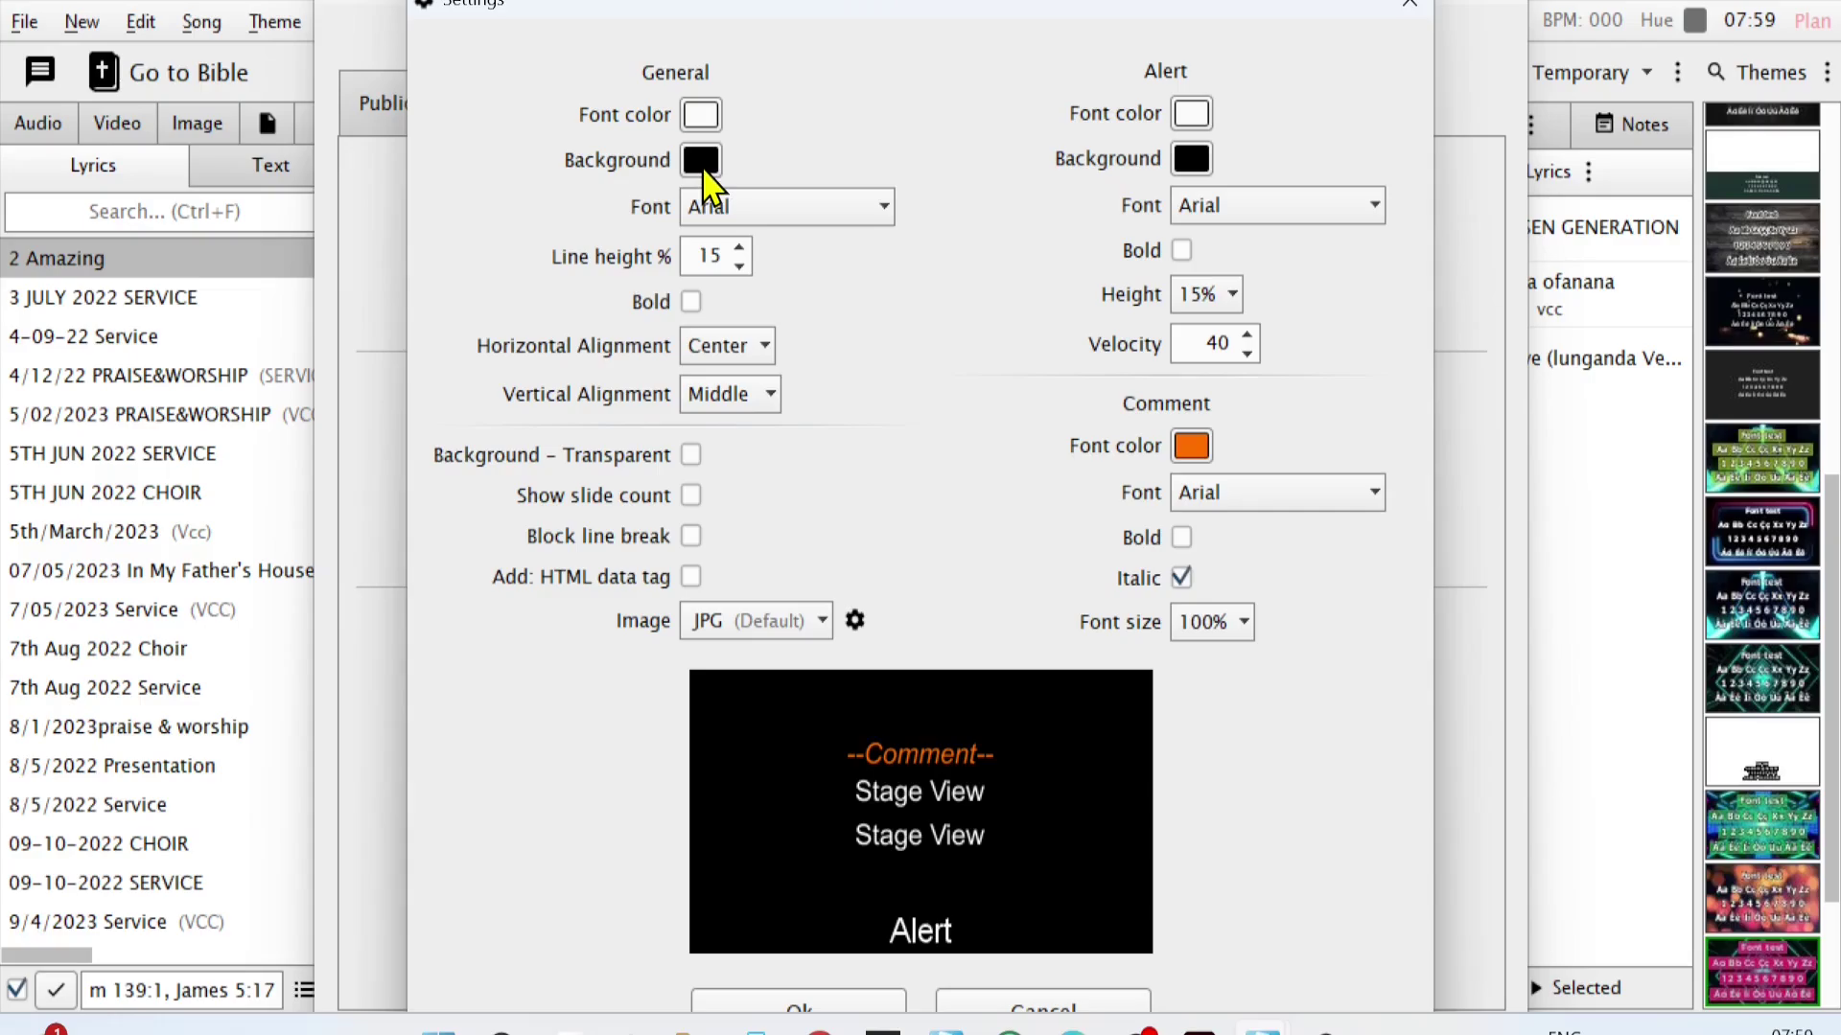
left_click(738, 220)
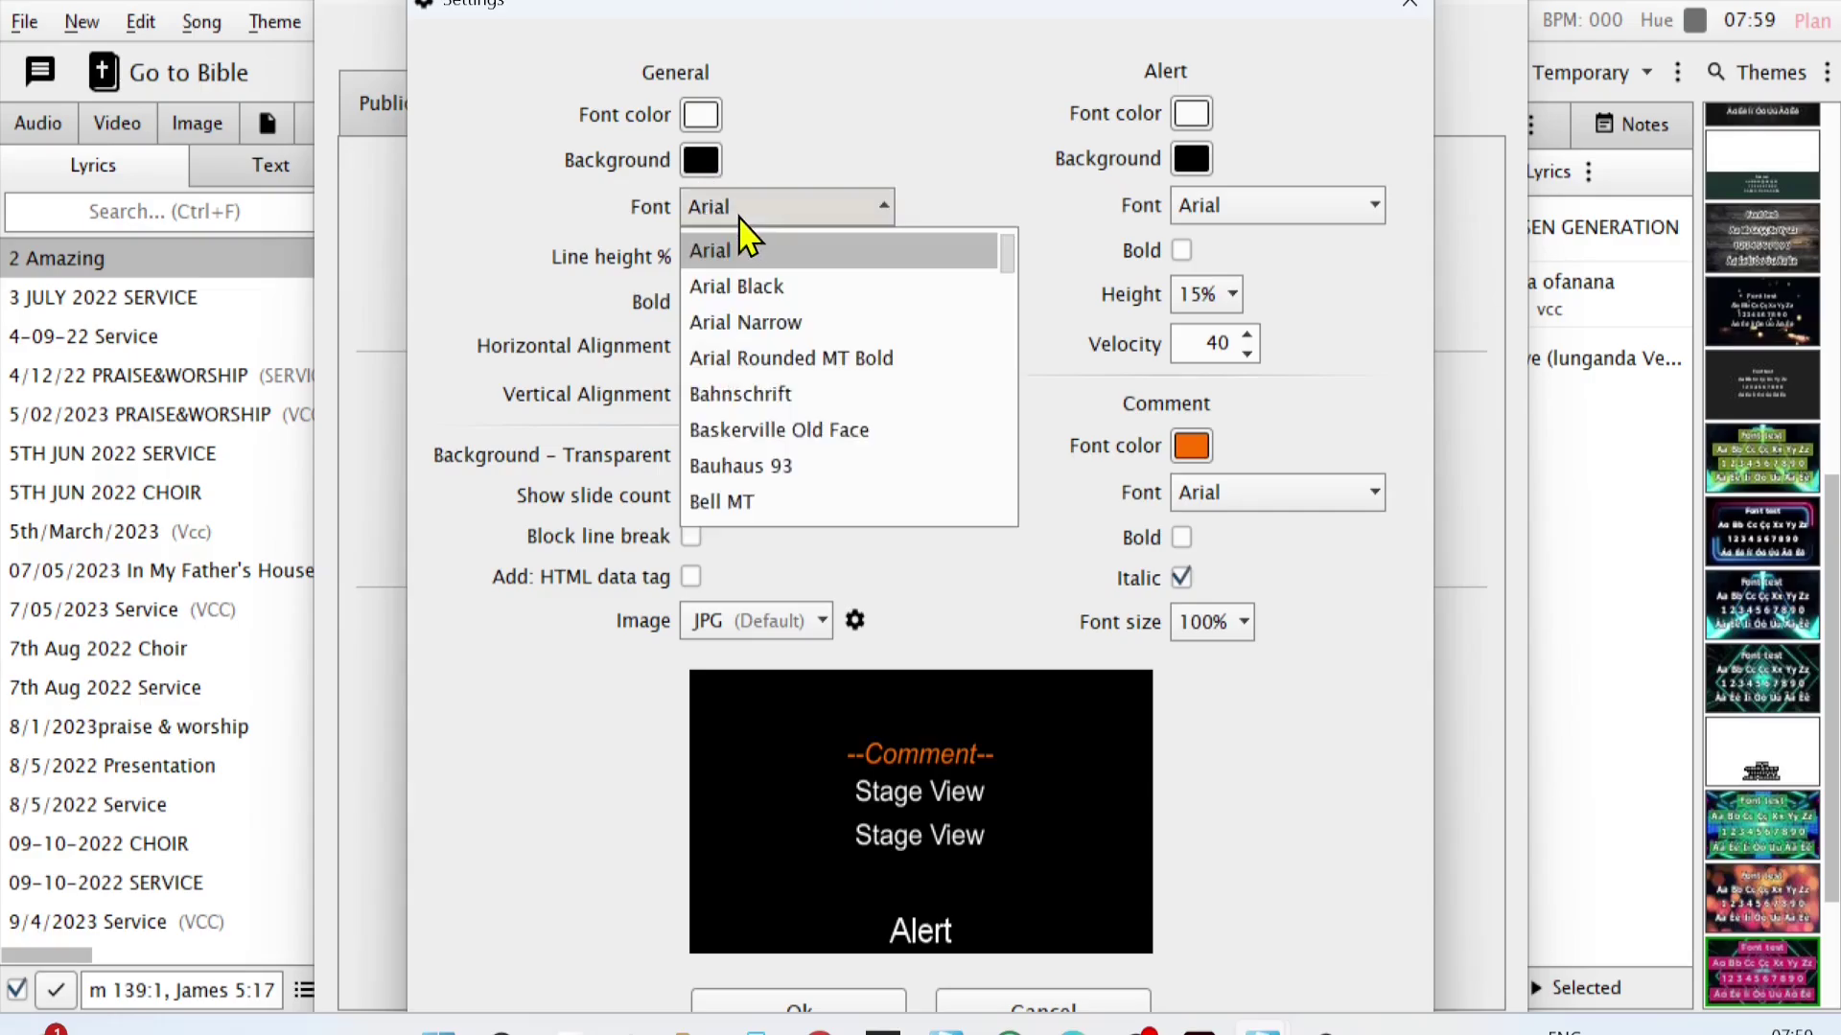
left_click(740, 222)
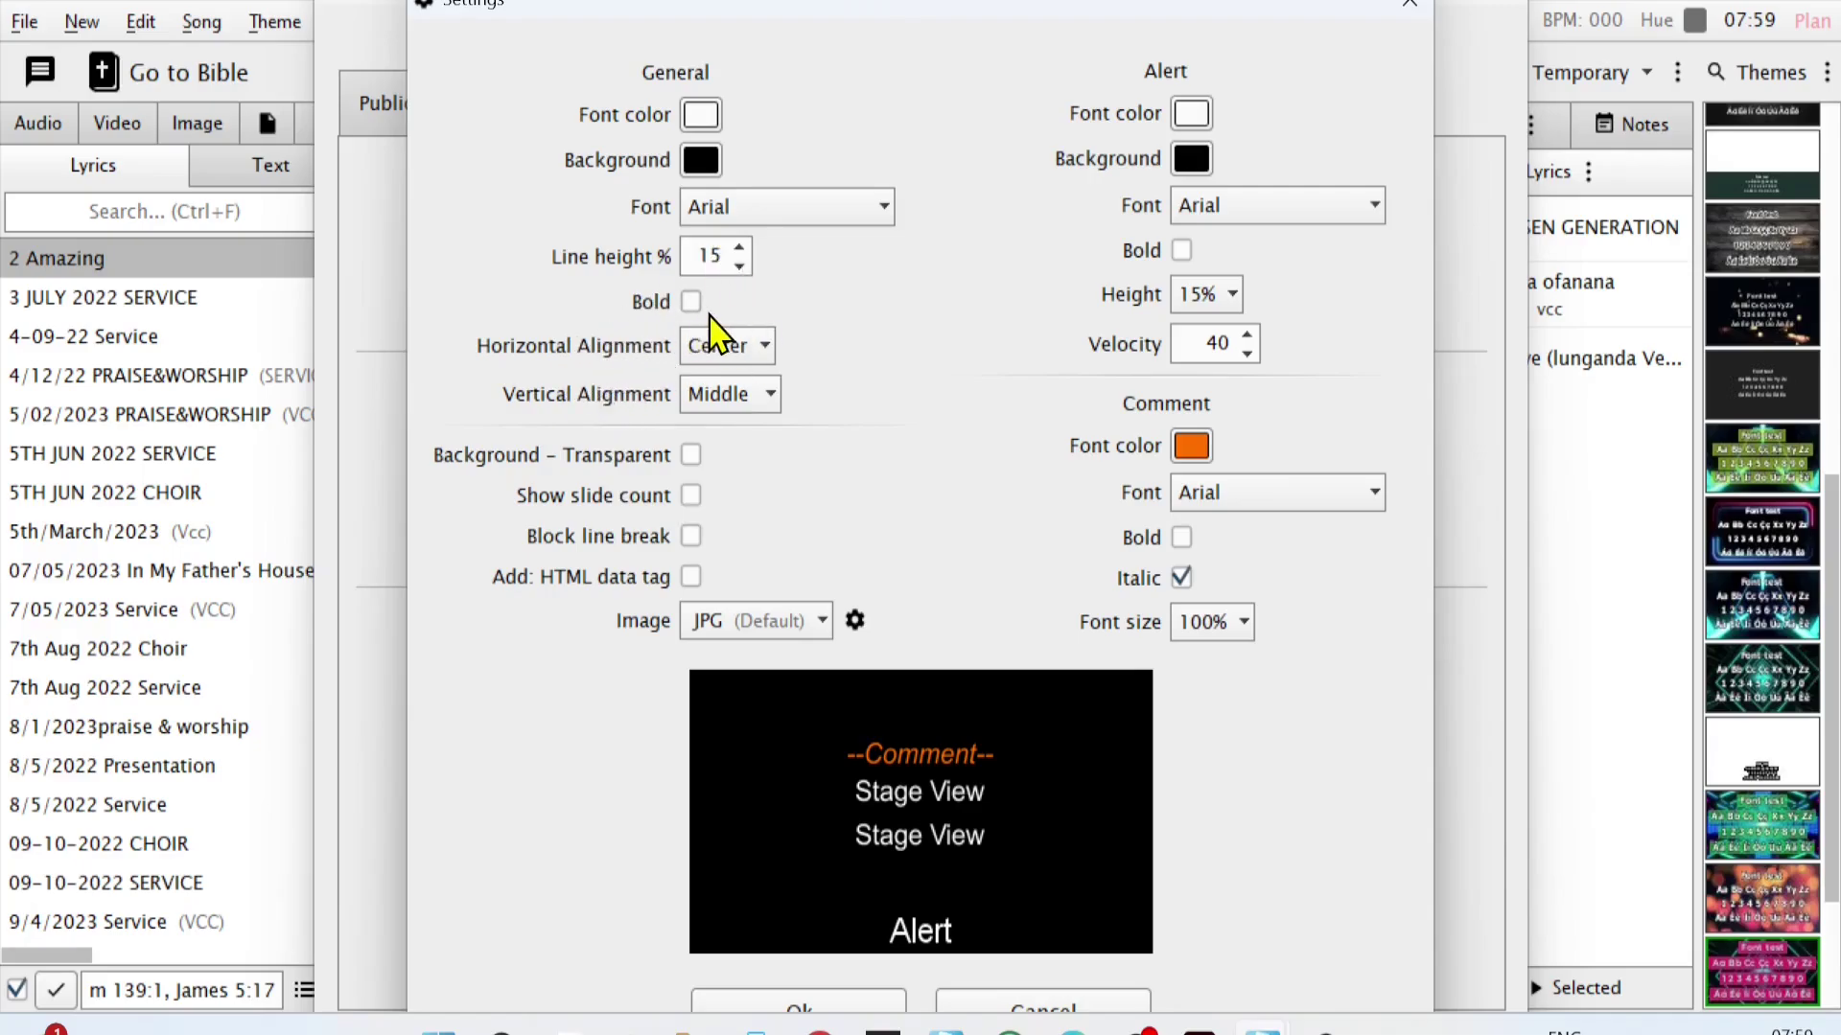
left_click(691, 303)
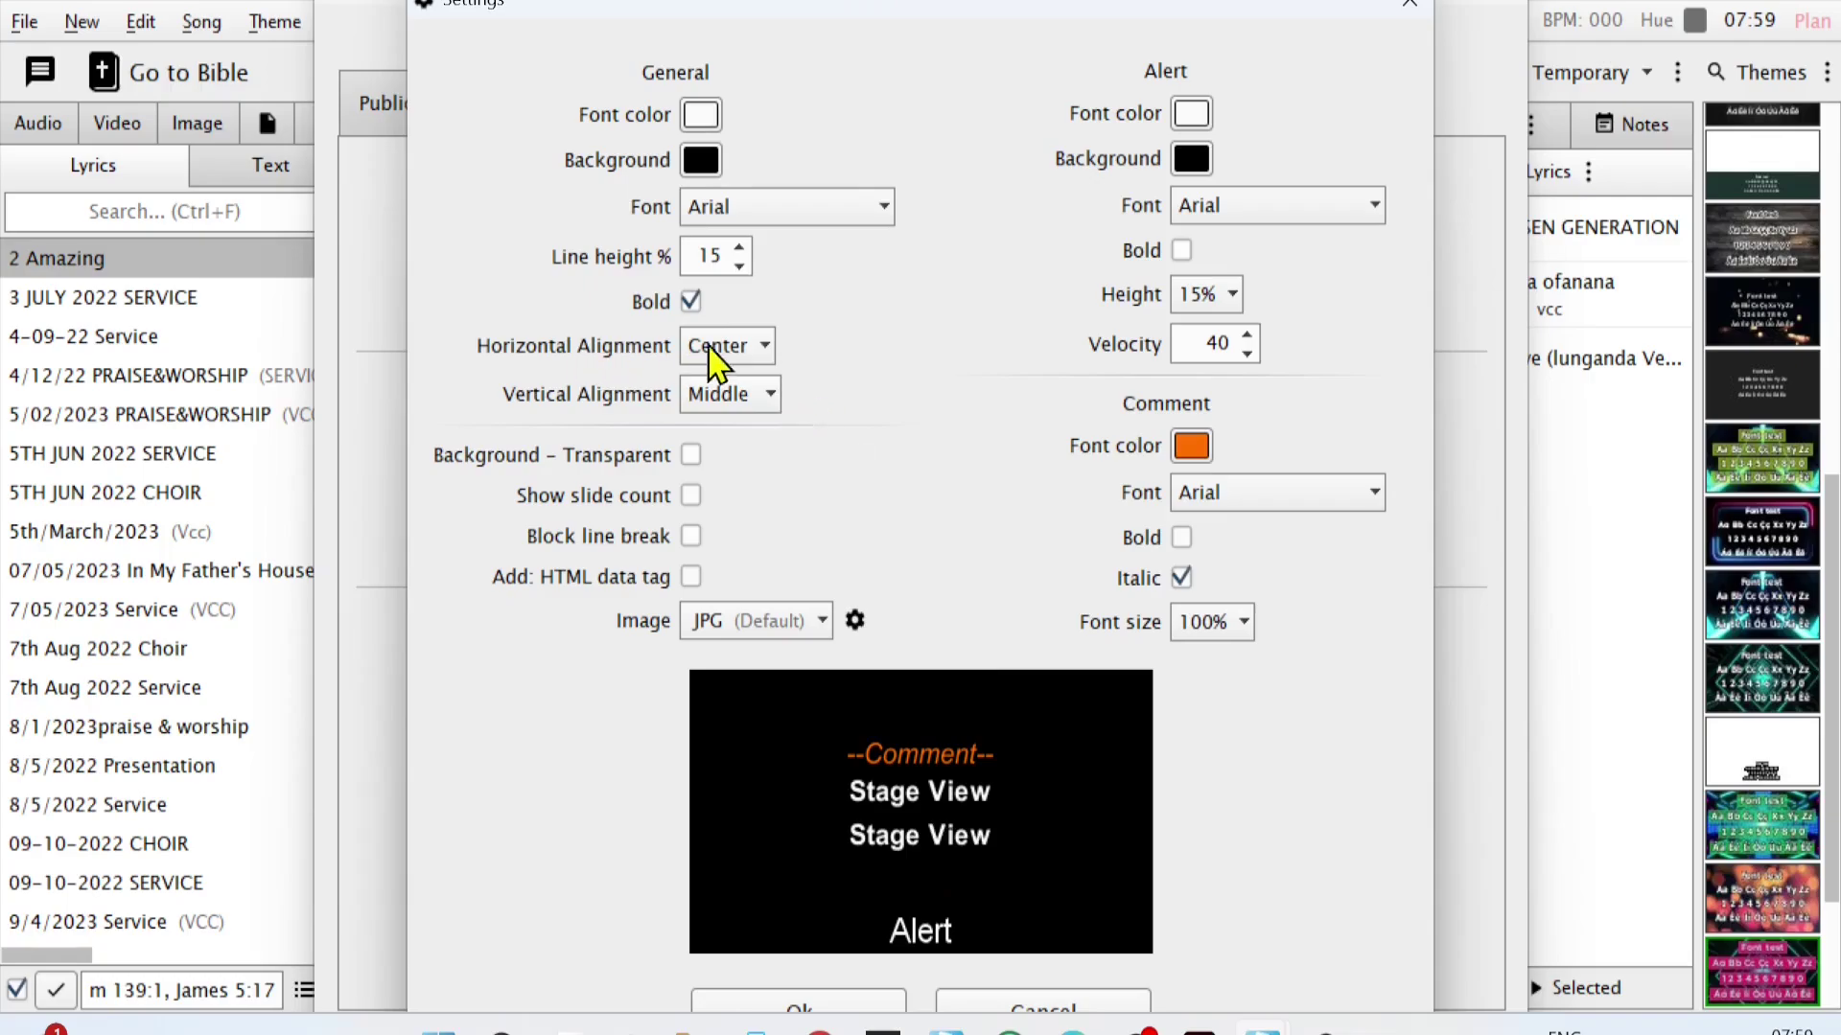
Set the general text alignment to Center horizontally and Middle vertically
left_click(753, 347)
left_click(709, 391)
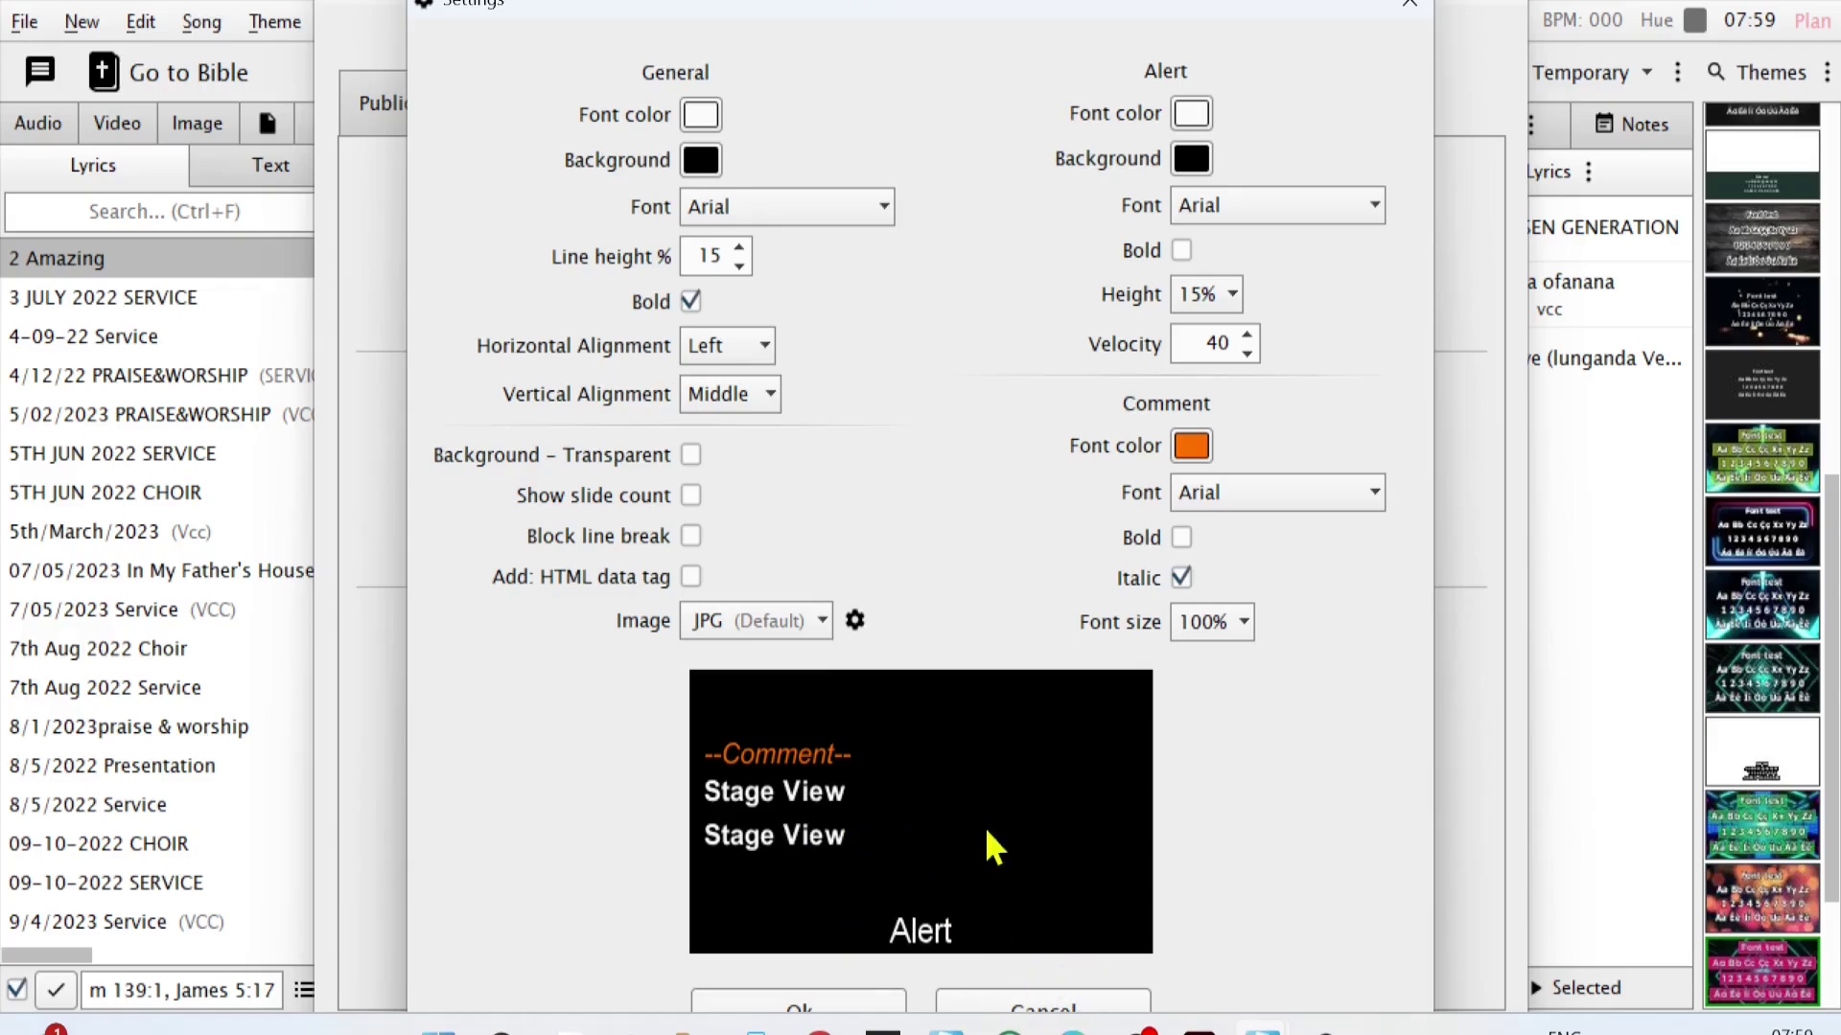
left_click(739, 347)
left_click(733, 429)
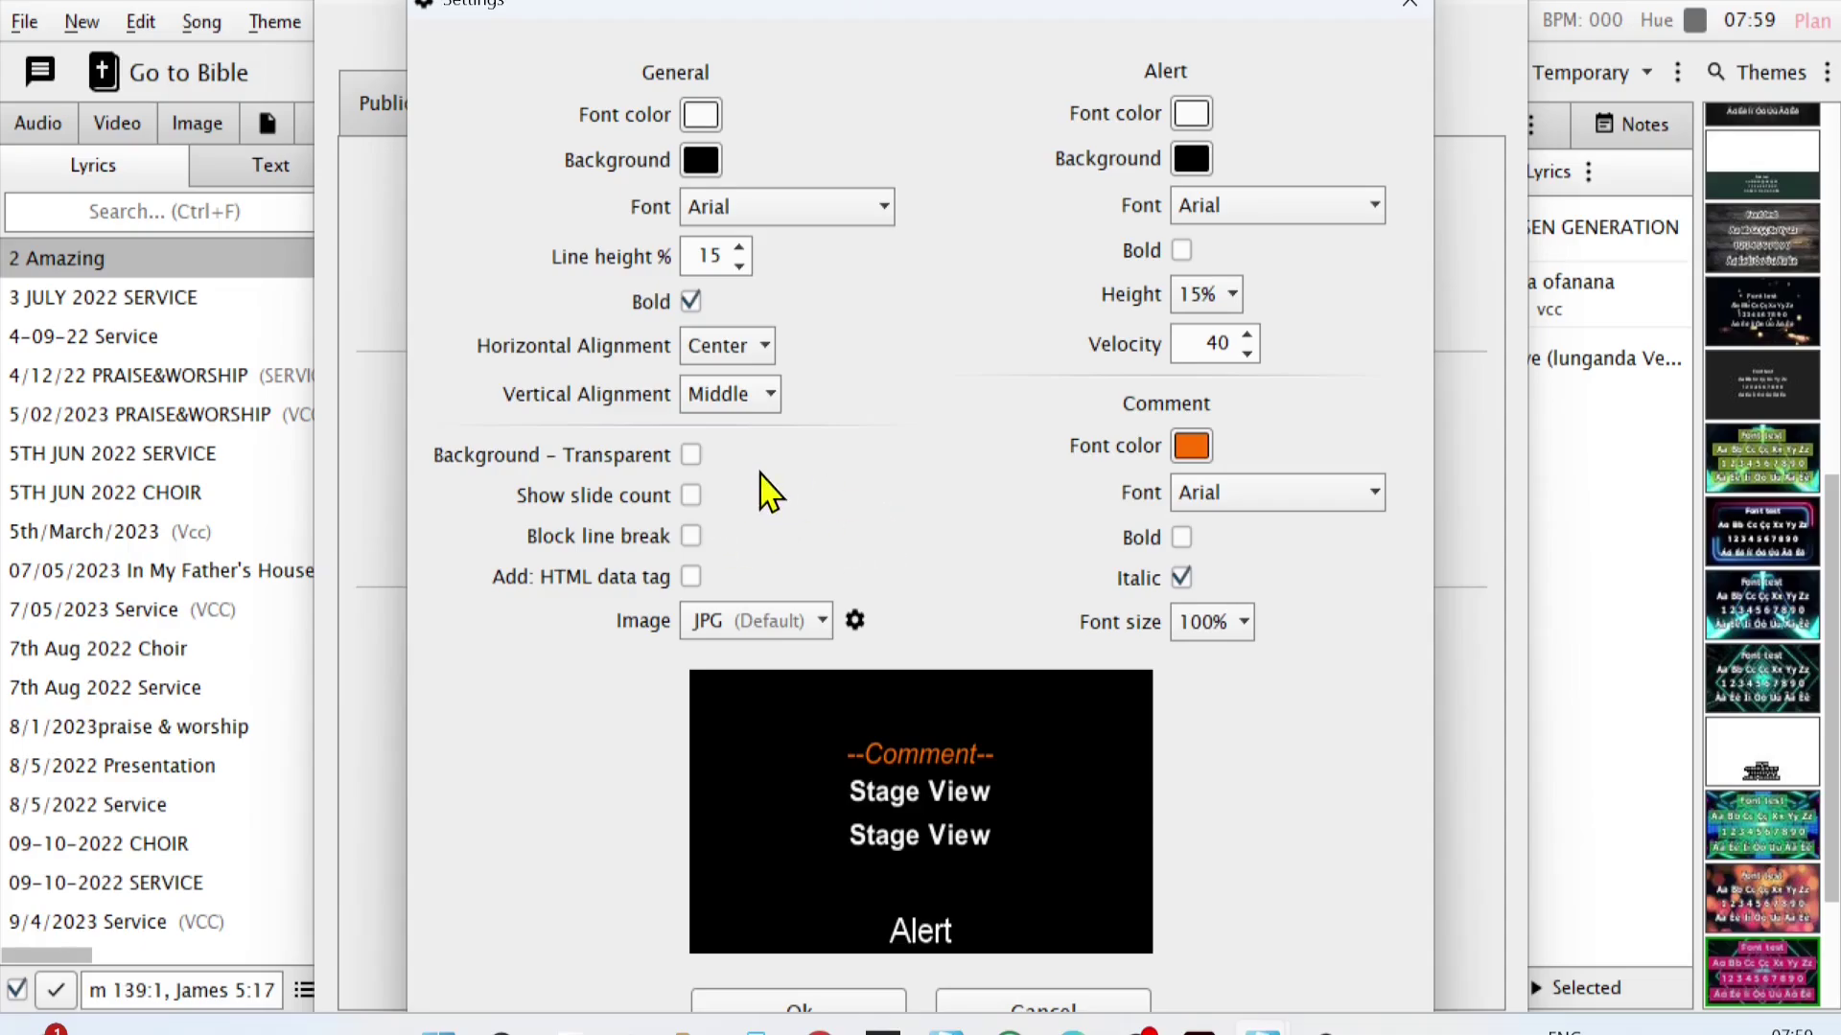
left_click(752, 406)
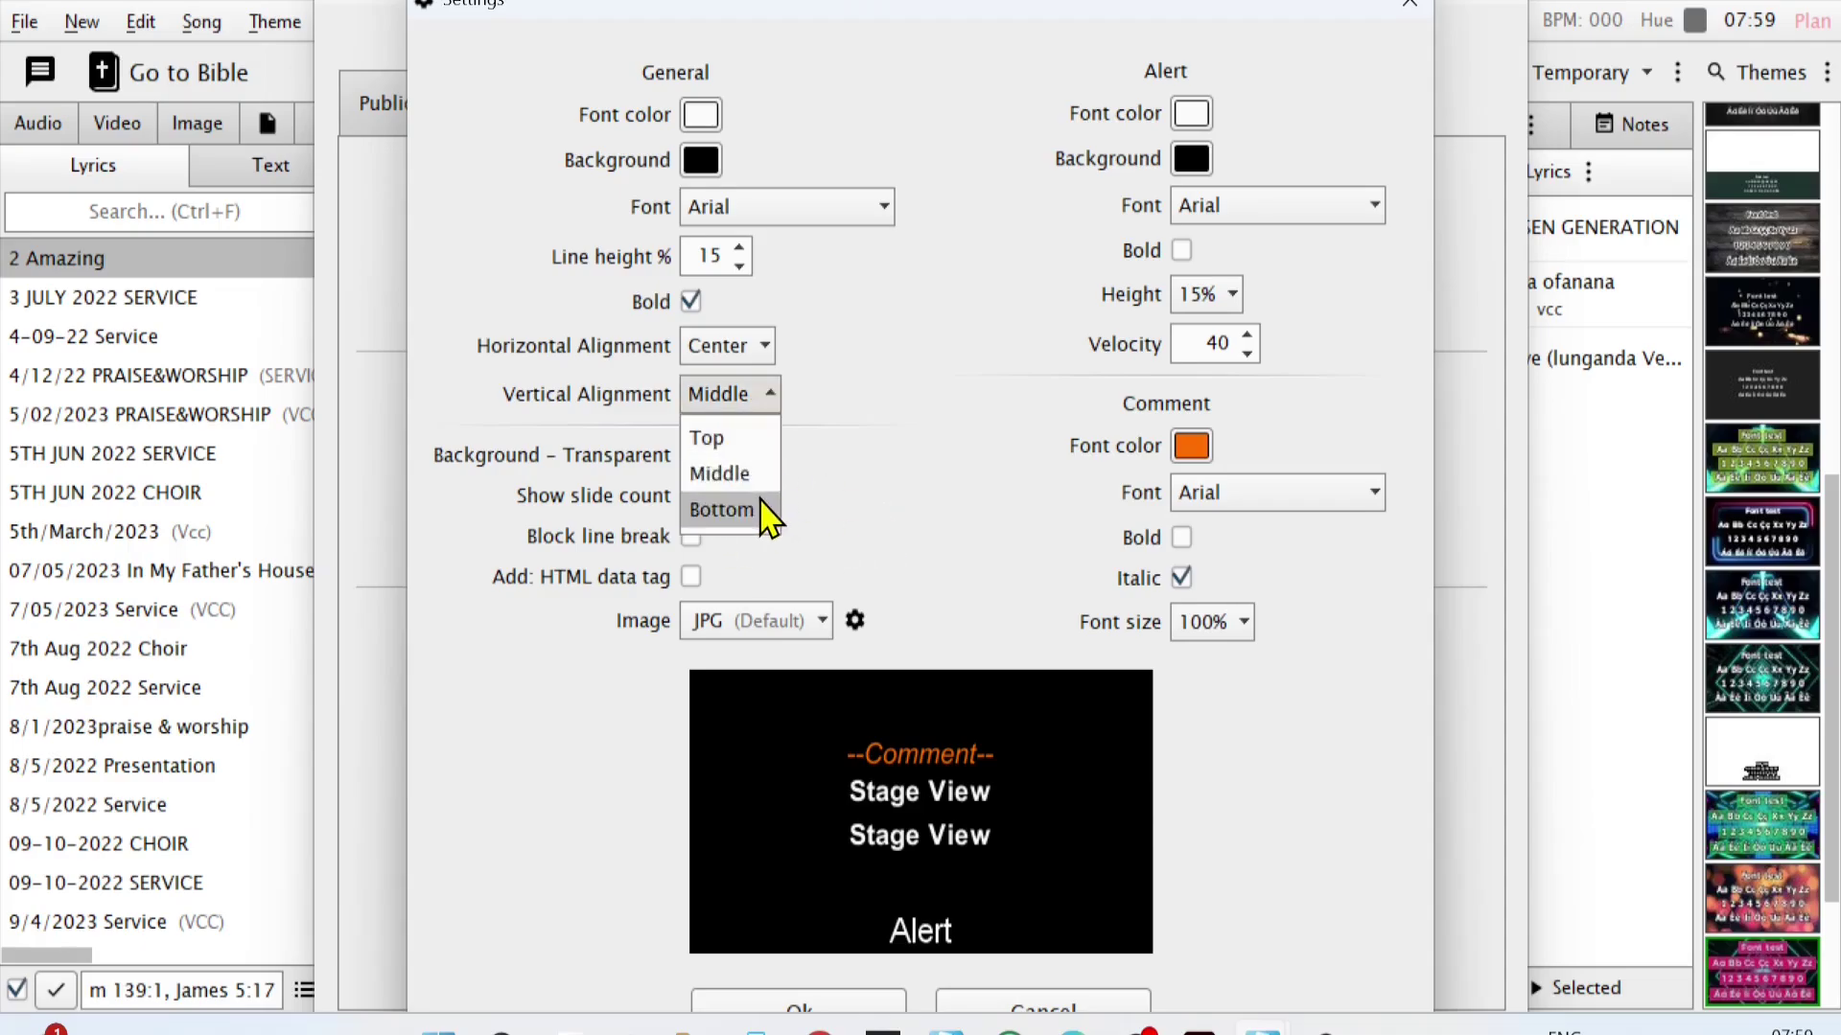
left_click(723, 509)
left_click(767, 396)
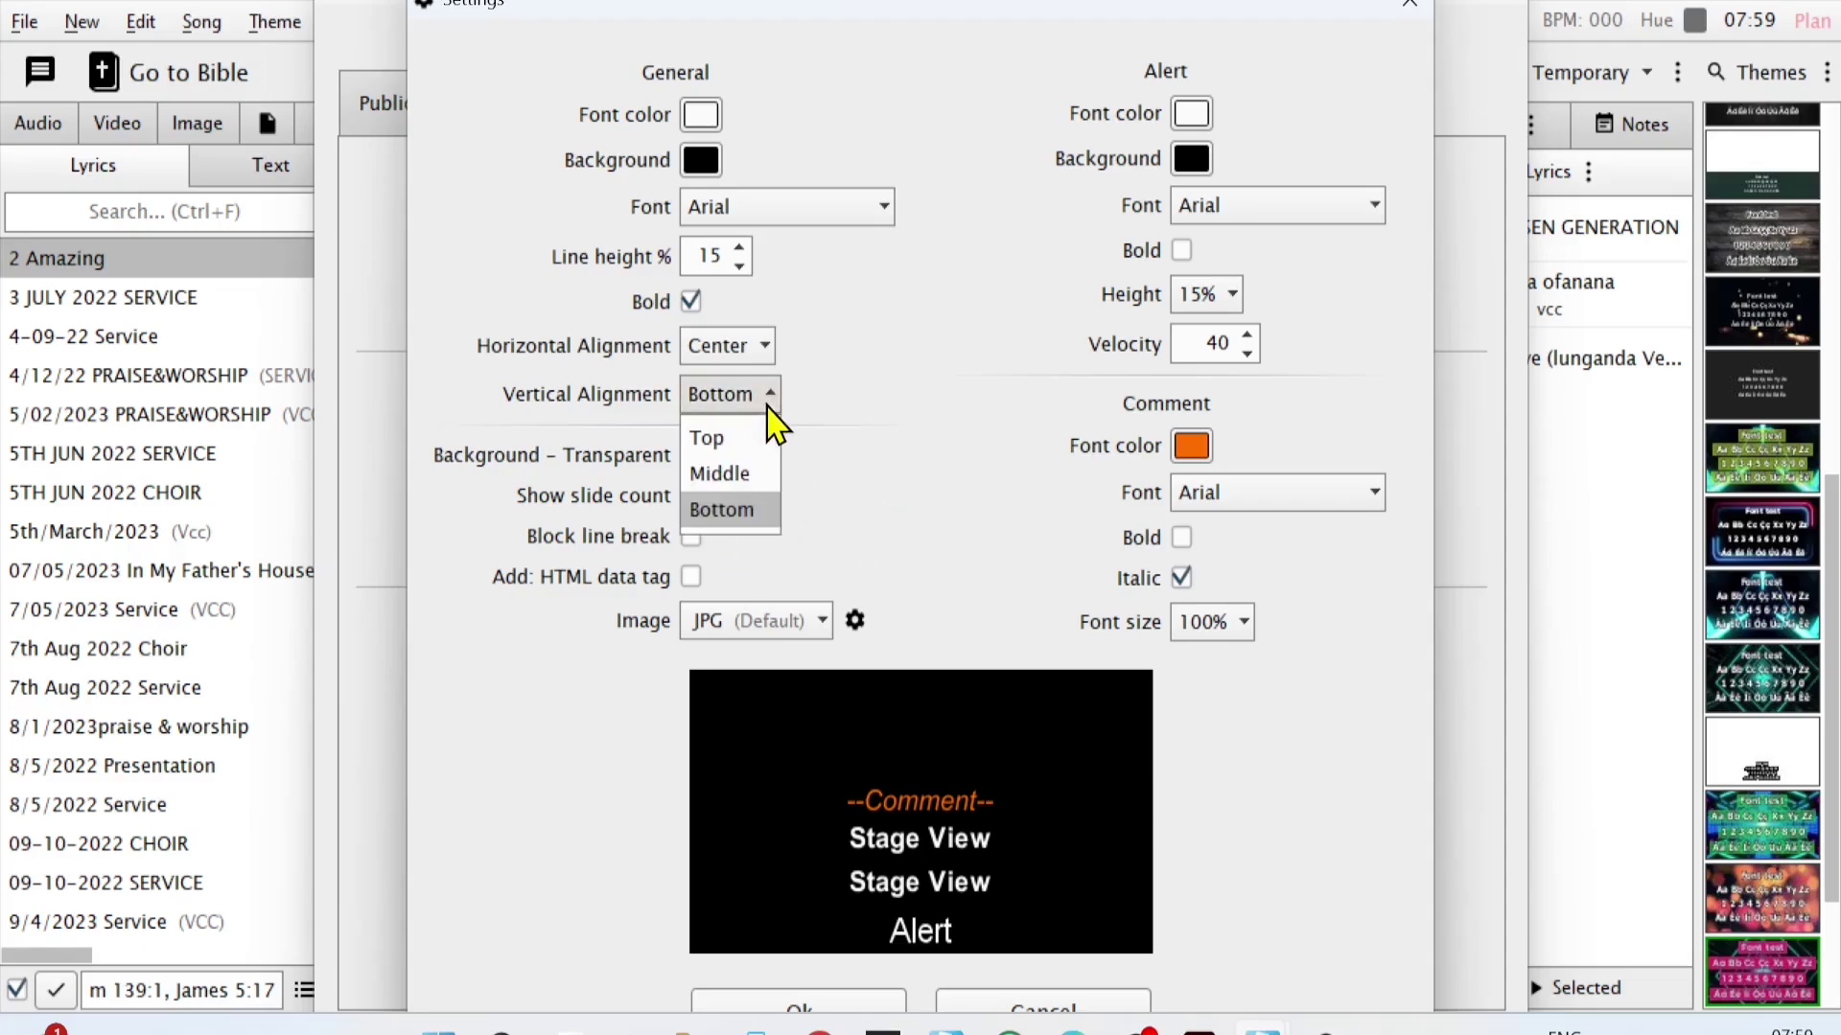
left_click(757, 473)
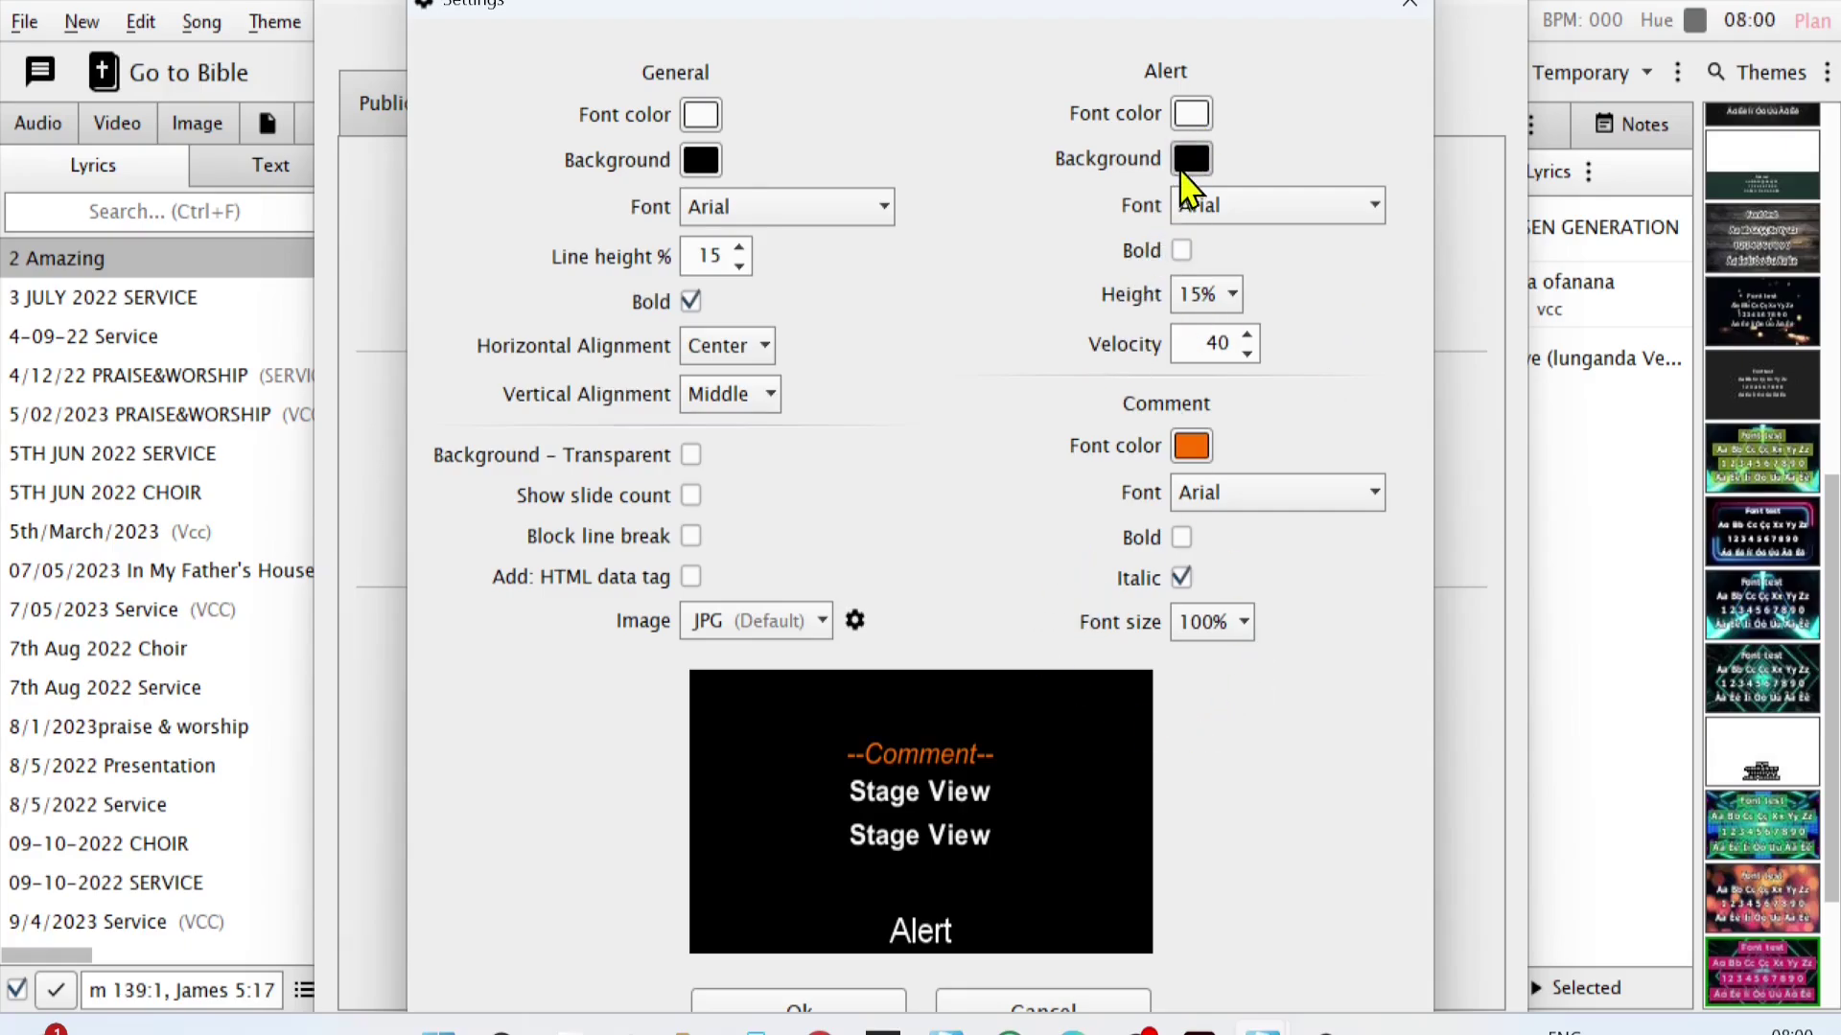
Give the alert bar a bright purple background, keeping the Arial alert font
left_click(1191, 160)
left_click(1064, 329)
mouse_move(1064, 332)
left_mouse_down()
mouse_move(1061, 704)
mouse_move(1064, 398)
left_mouse_up()
left_click(1007, 333)
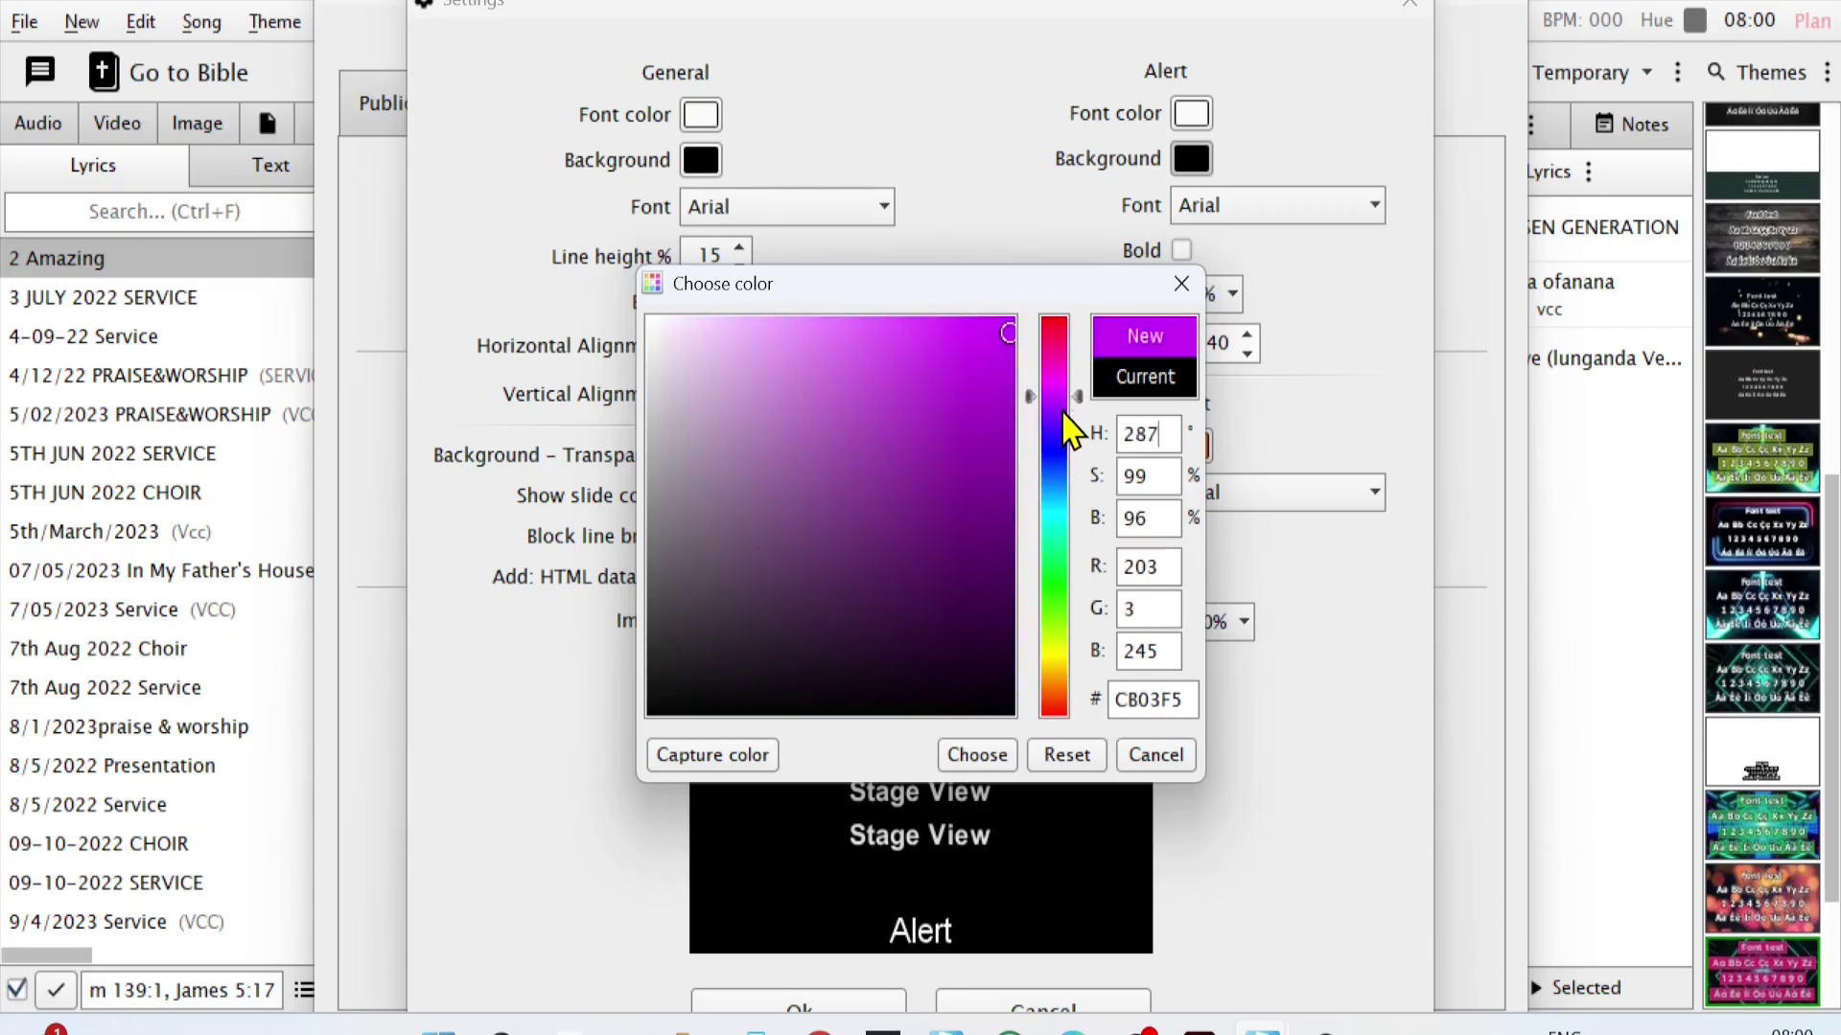
left_click(977, 756)
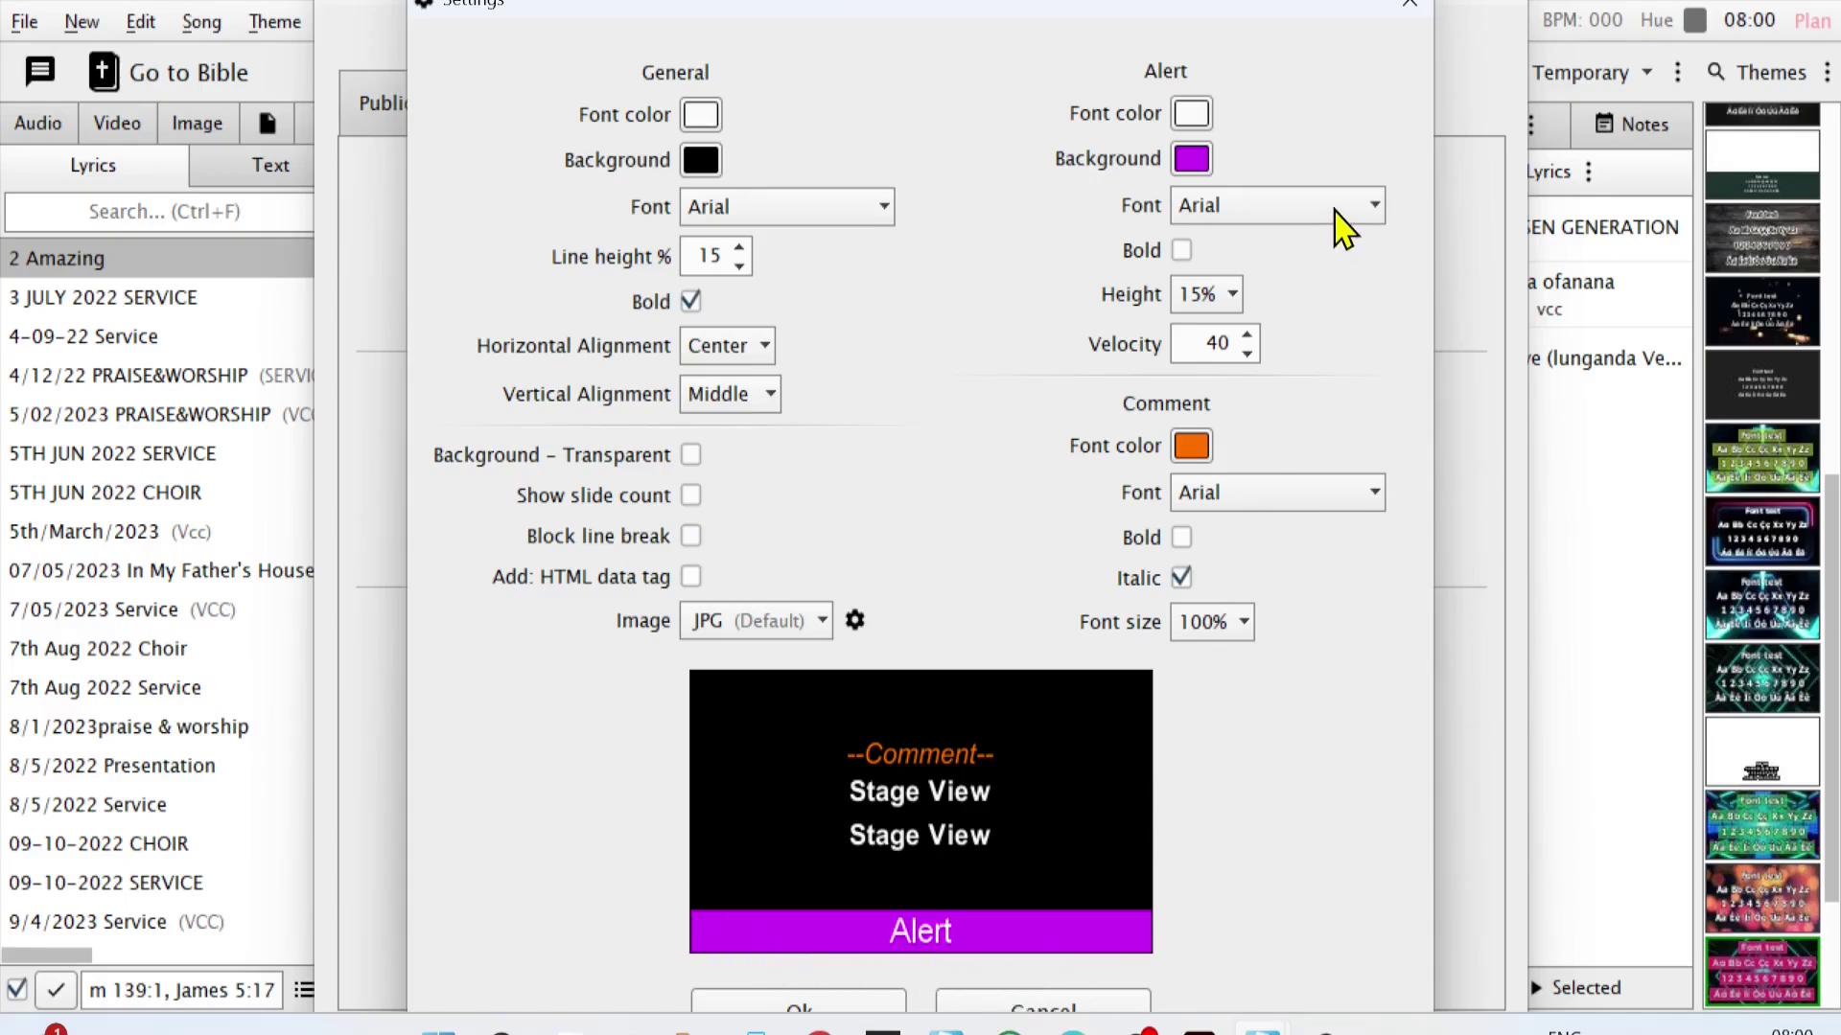
left_click(1342, 207)
left_click(1047, 257)
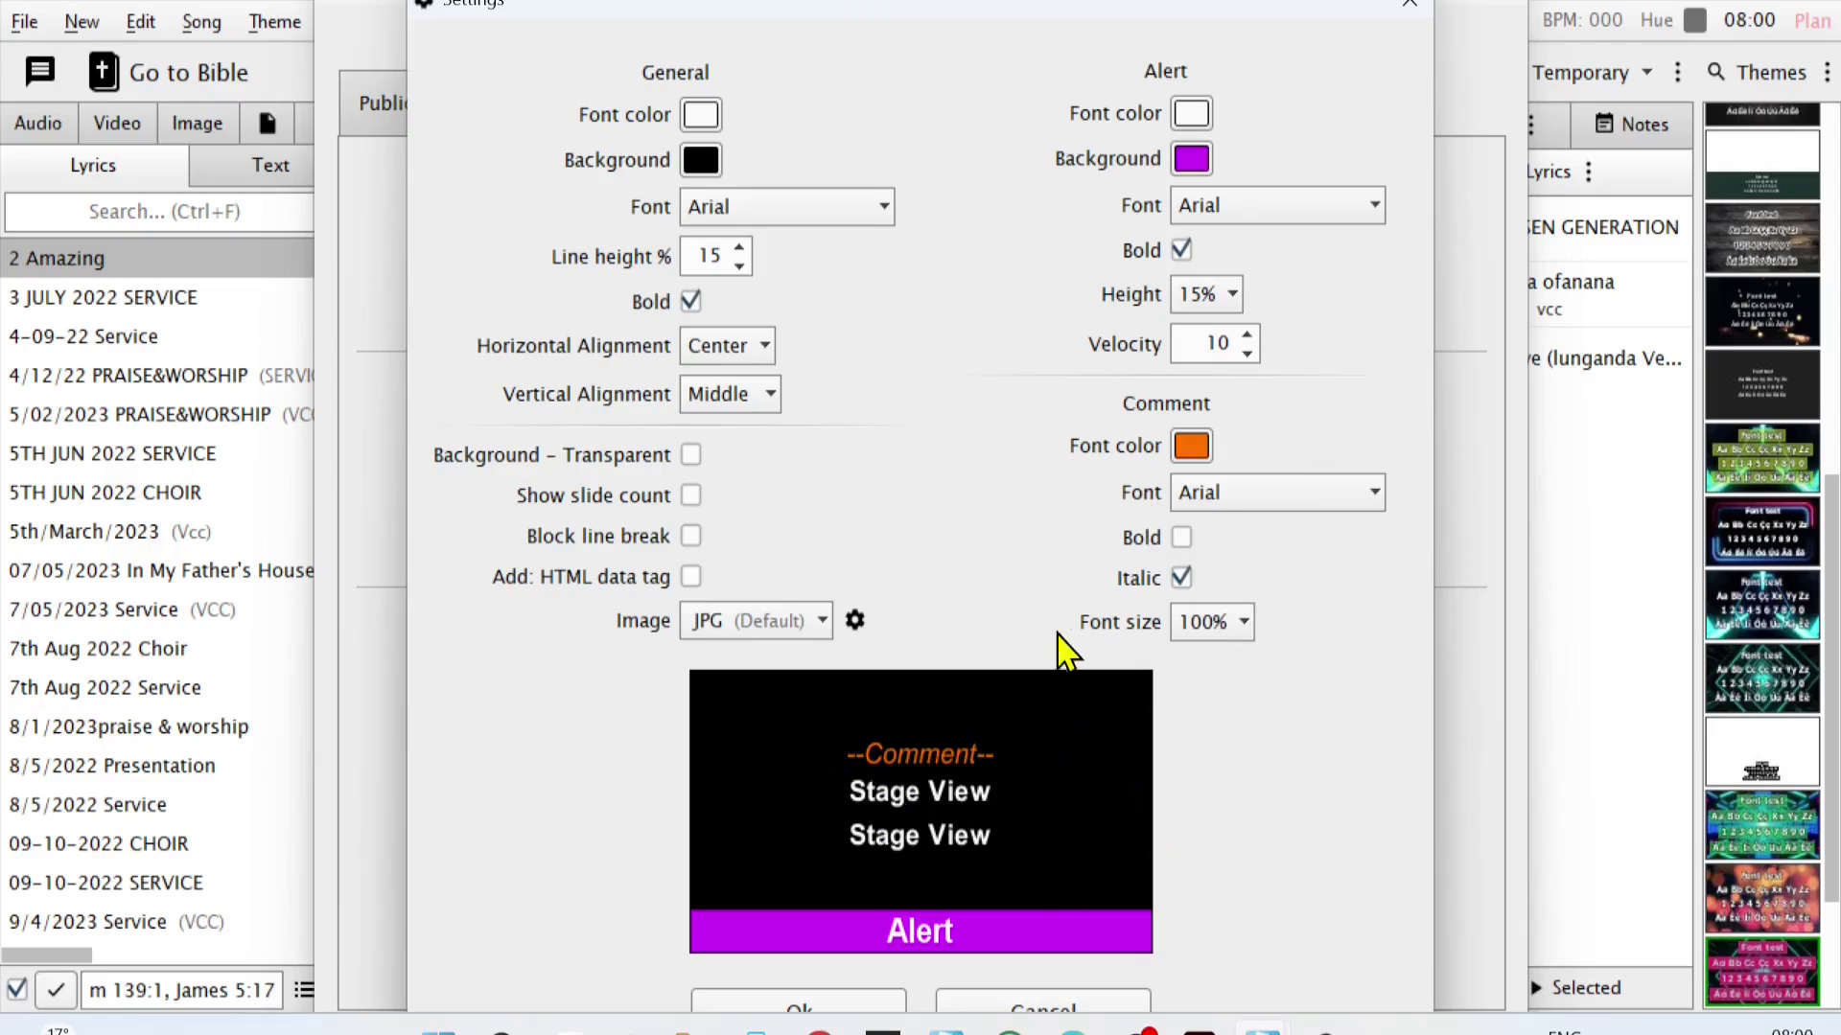
Set the comment text colour to pure red (FF0000)
left_click(1193, 447)
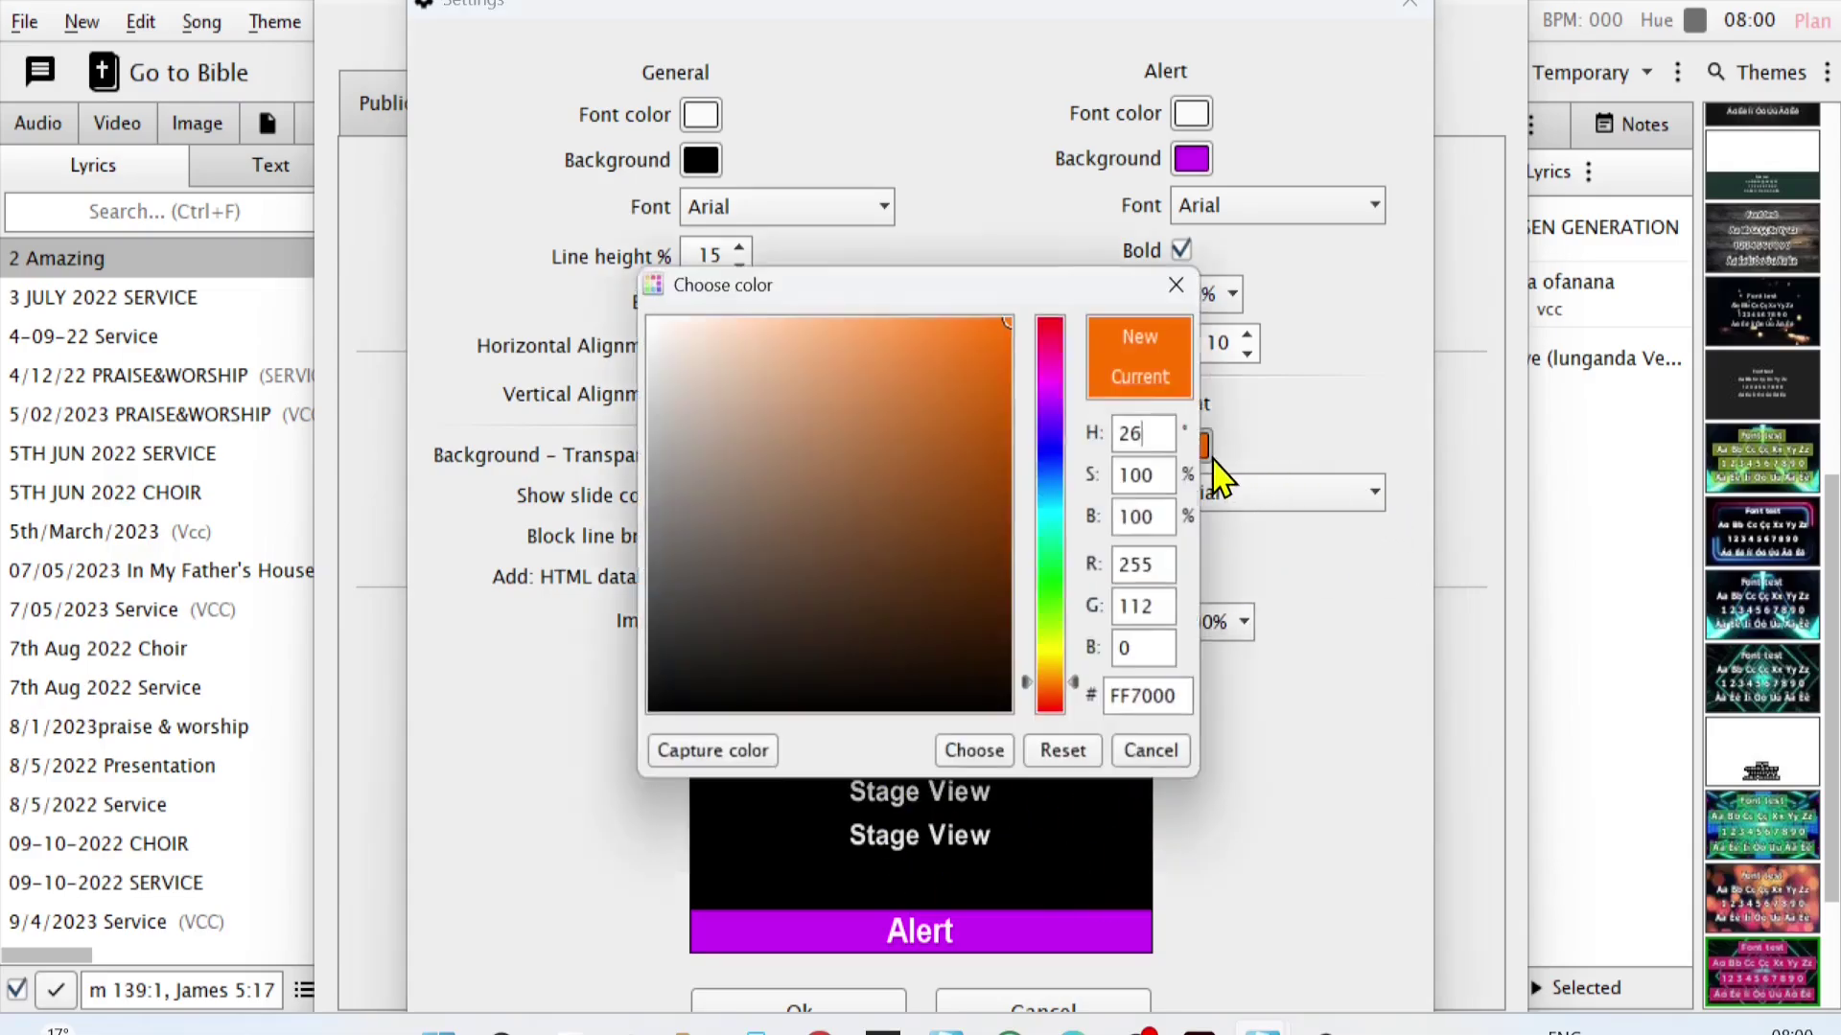
left_click(1052, 381)
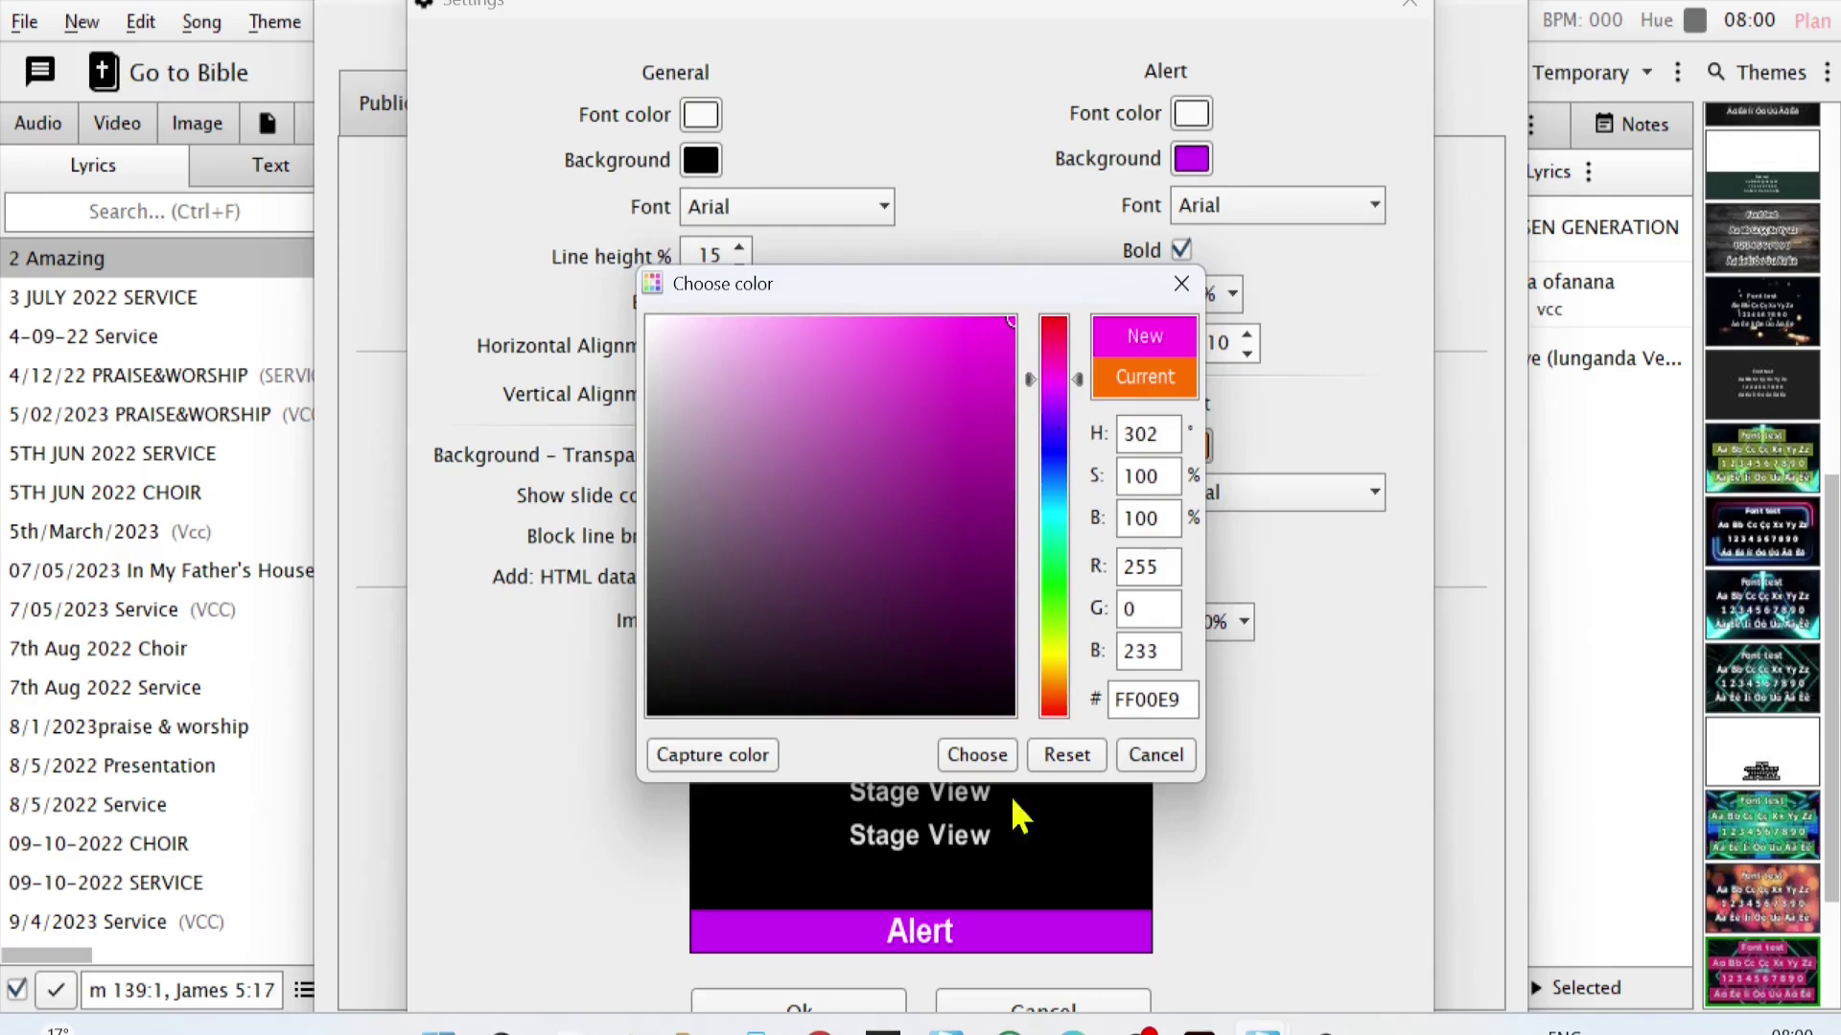
left_click(978, 755)
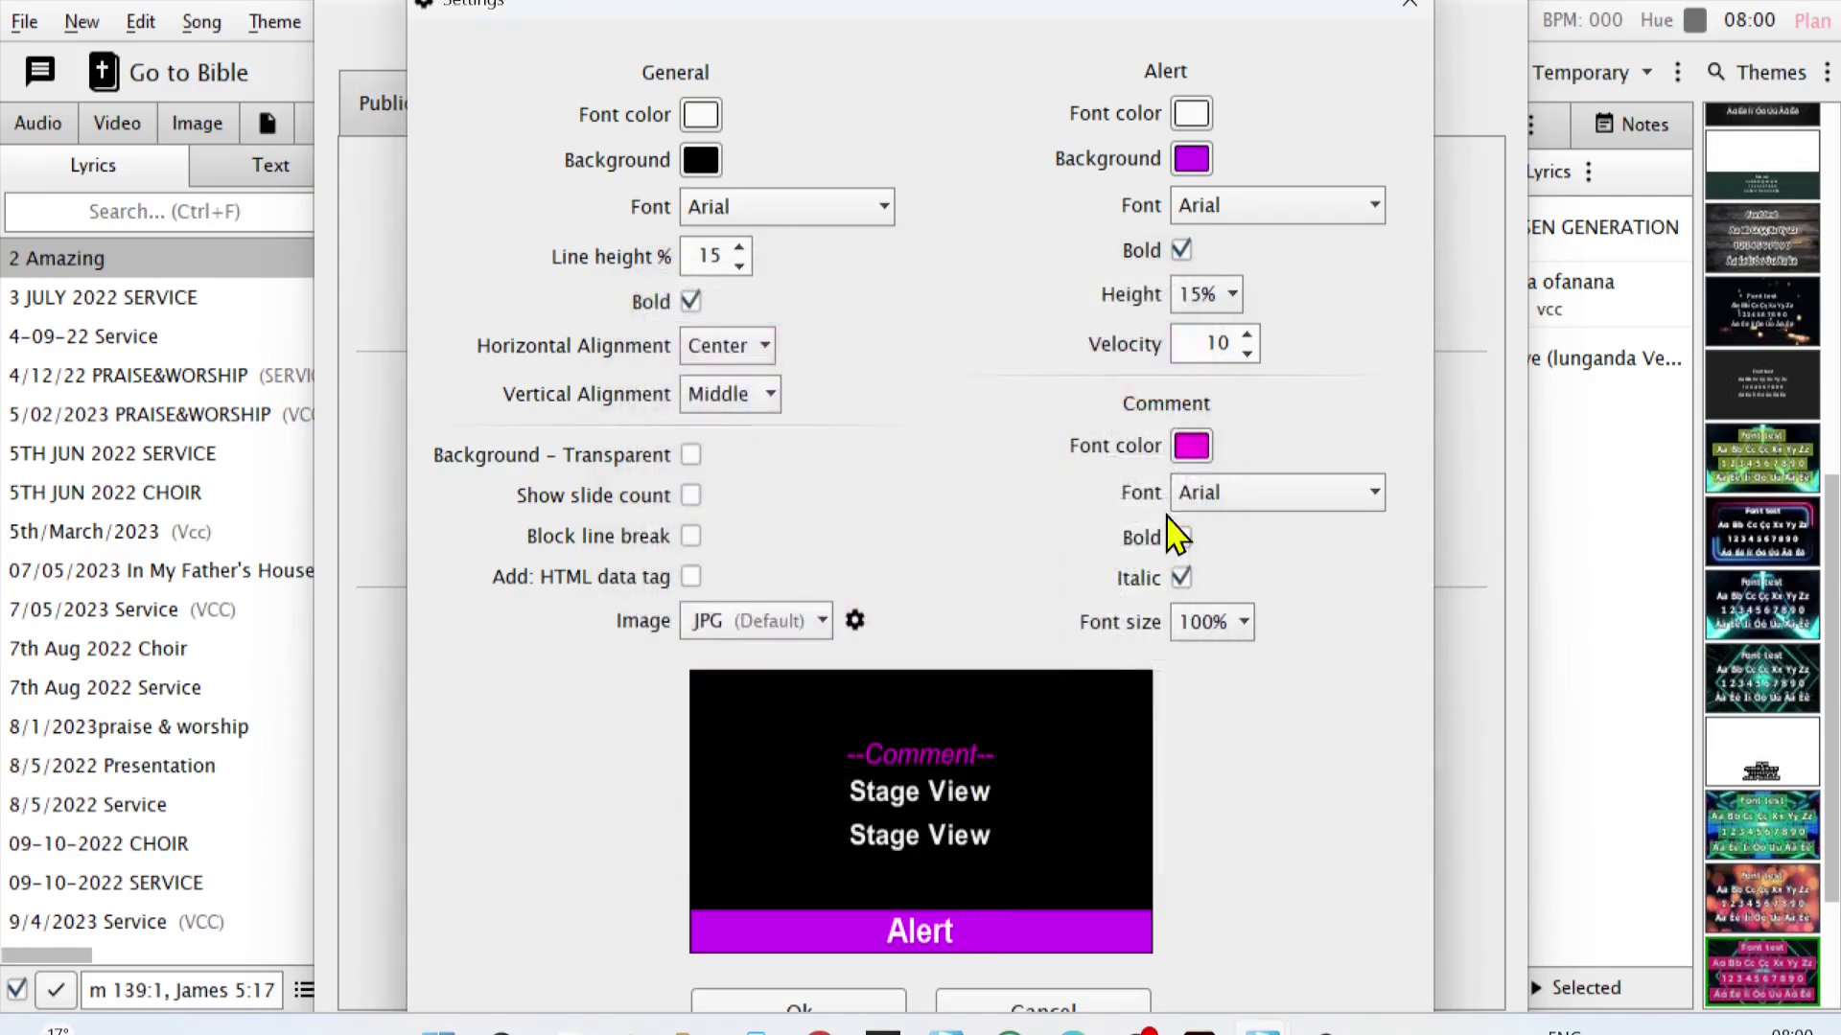
left_click(1193, 452)
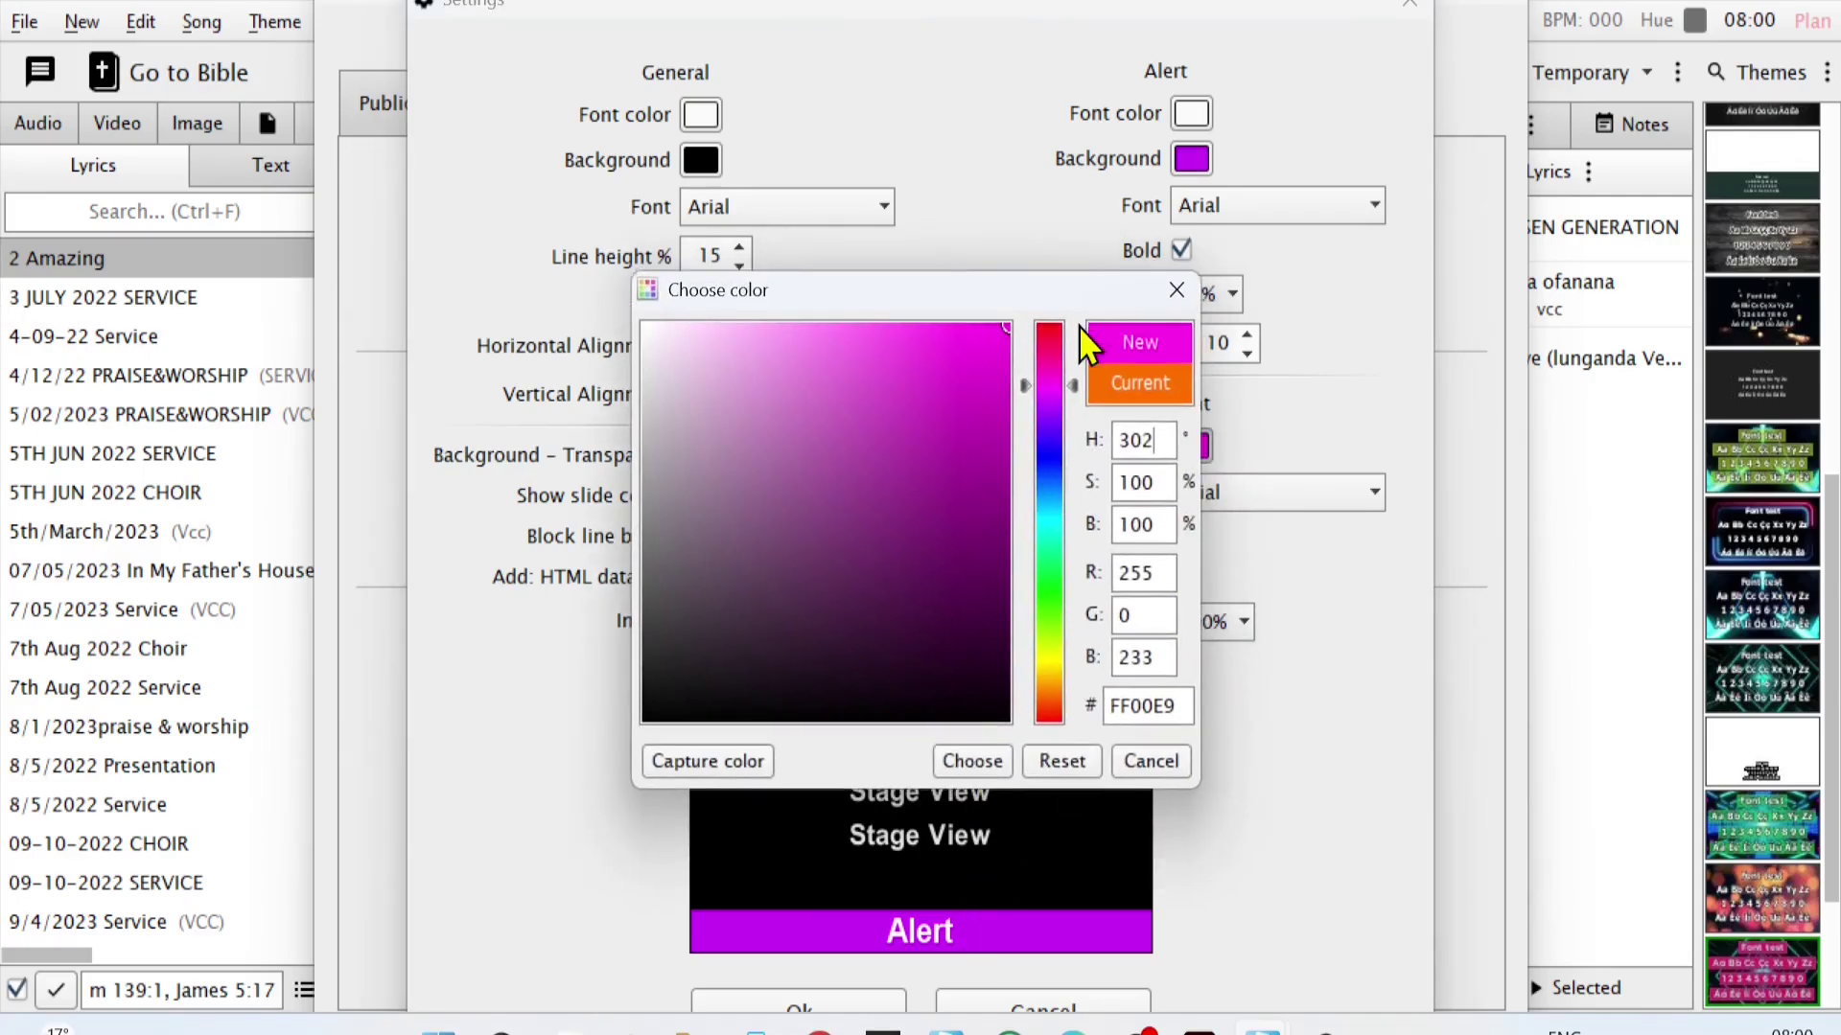
left_click(1059, 324)
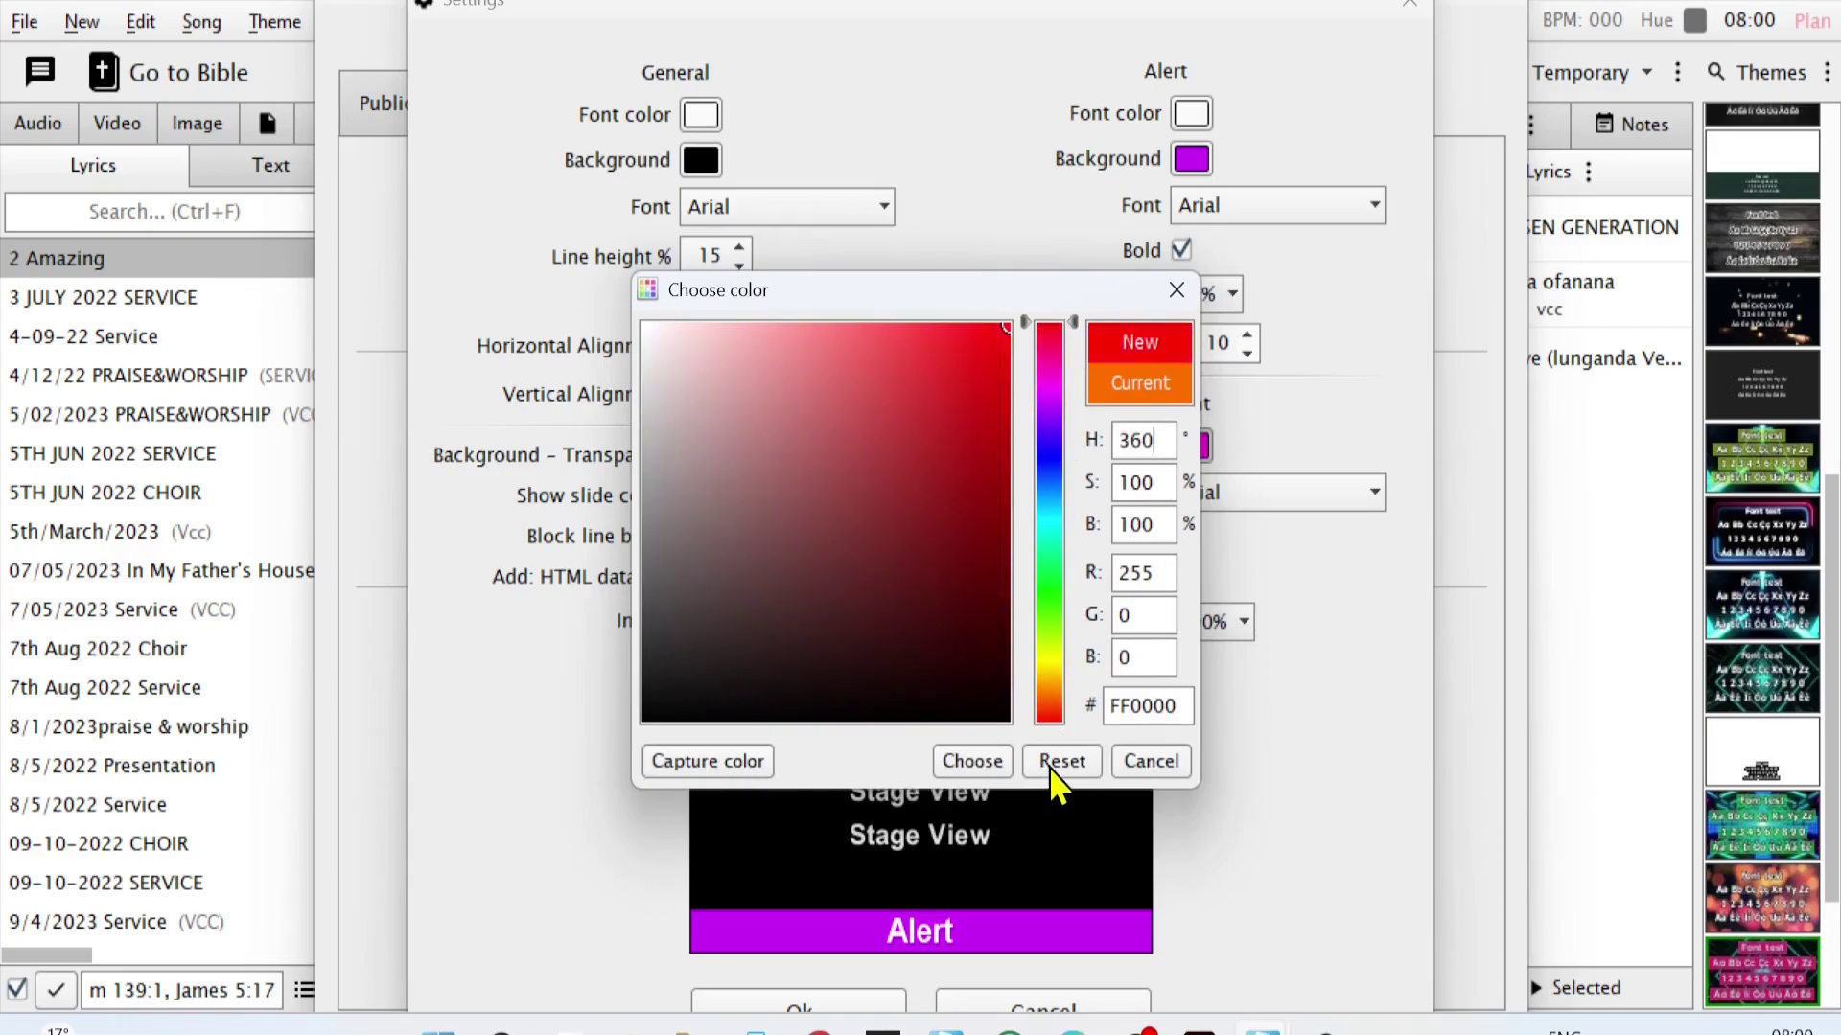
left_click(987, 767)
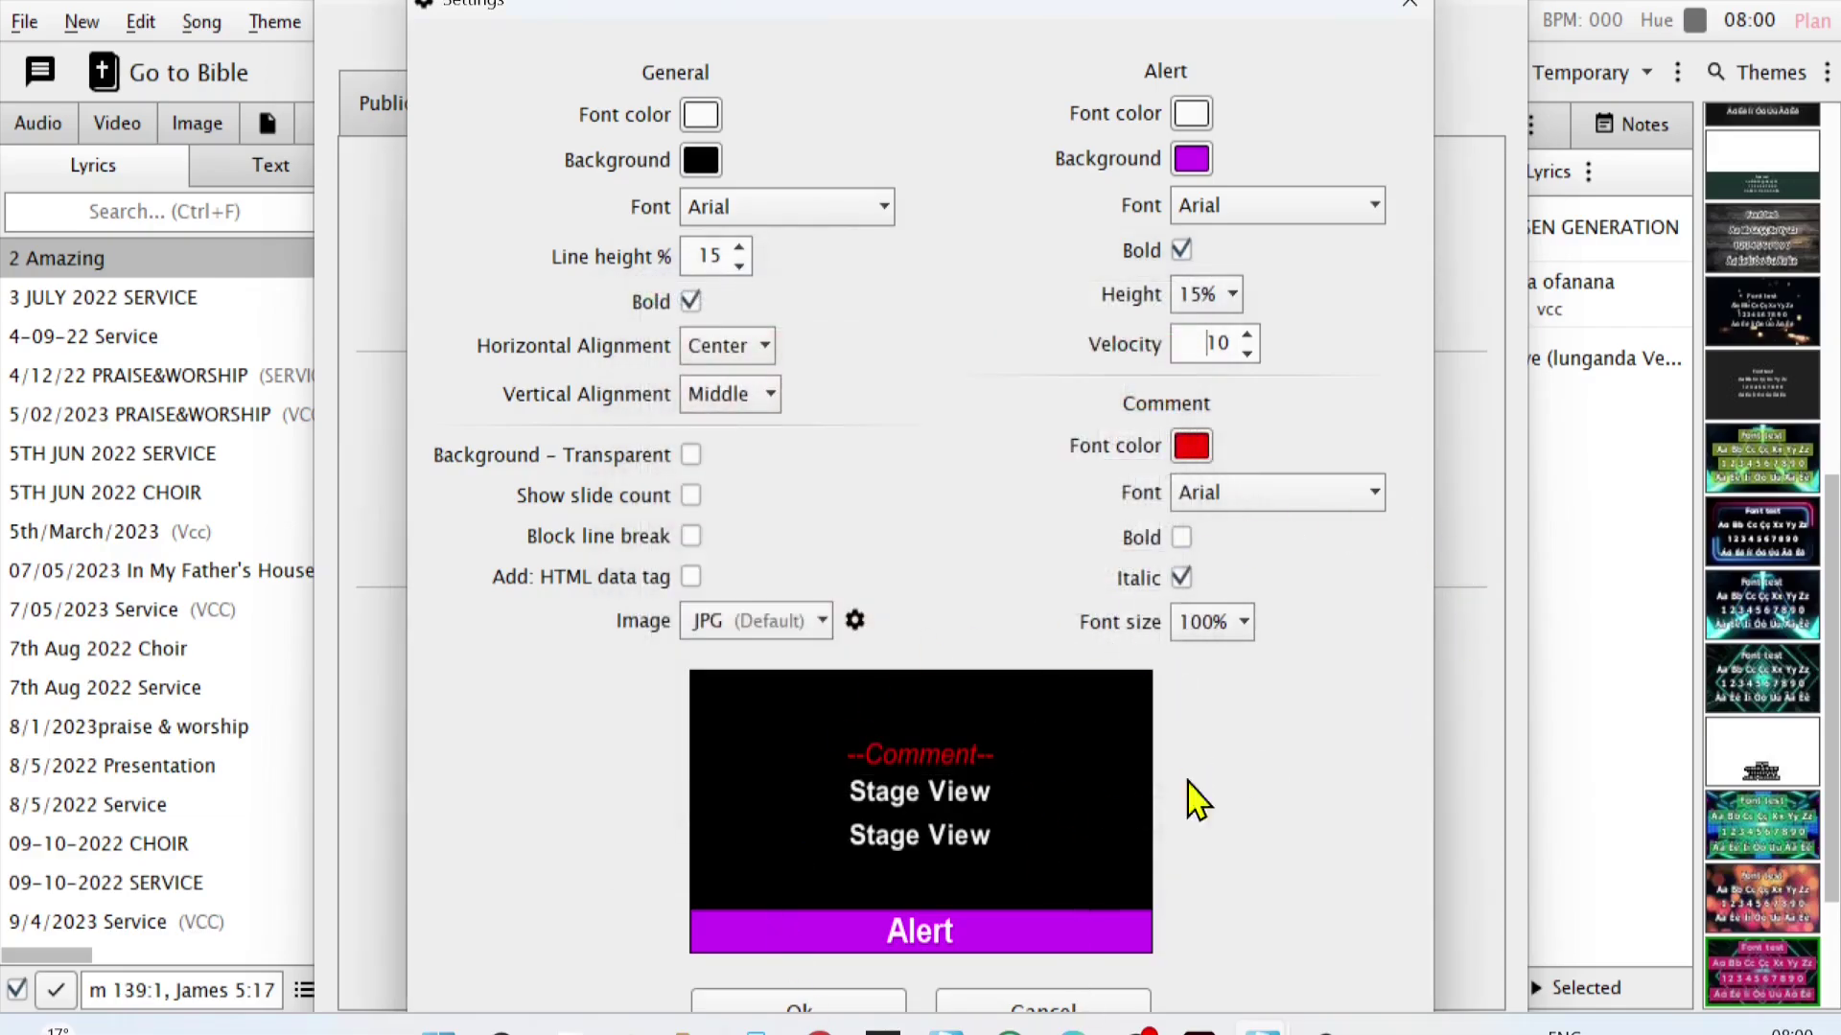
Make the comment text bold and italic, keeping its font size at 100%
left_click(1182, 539)
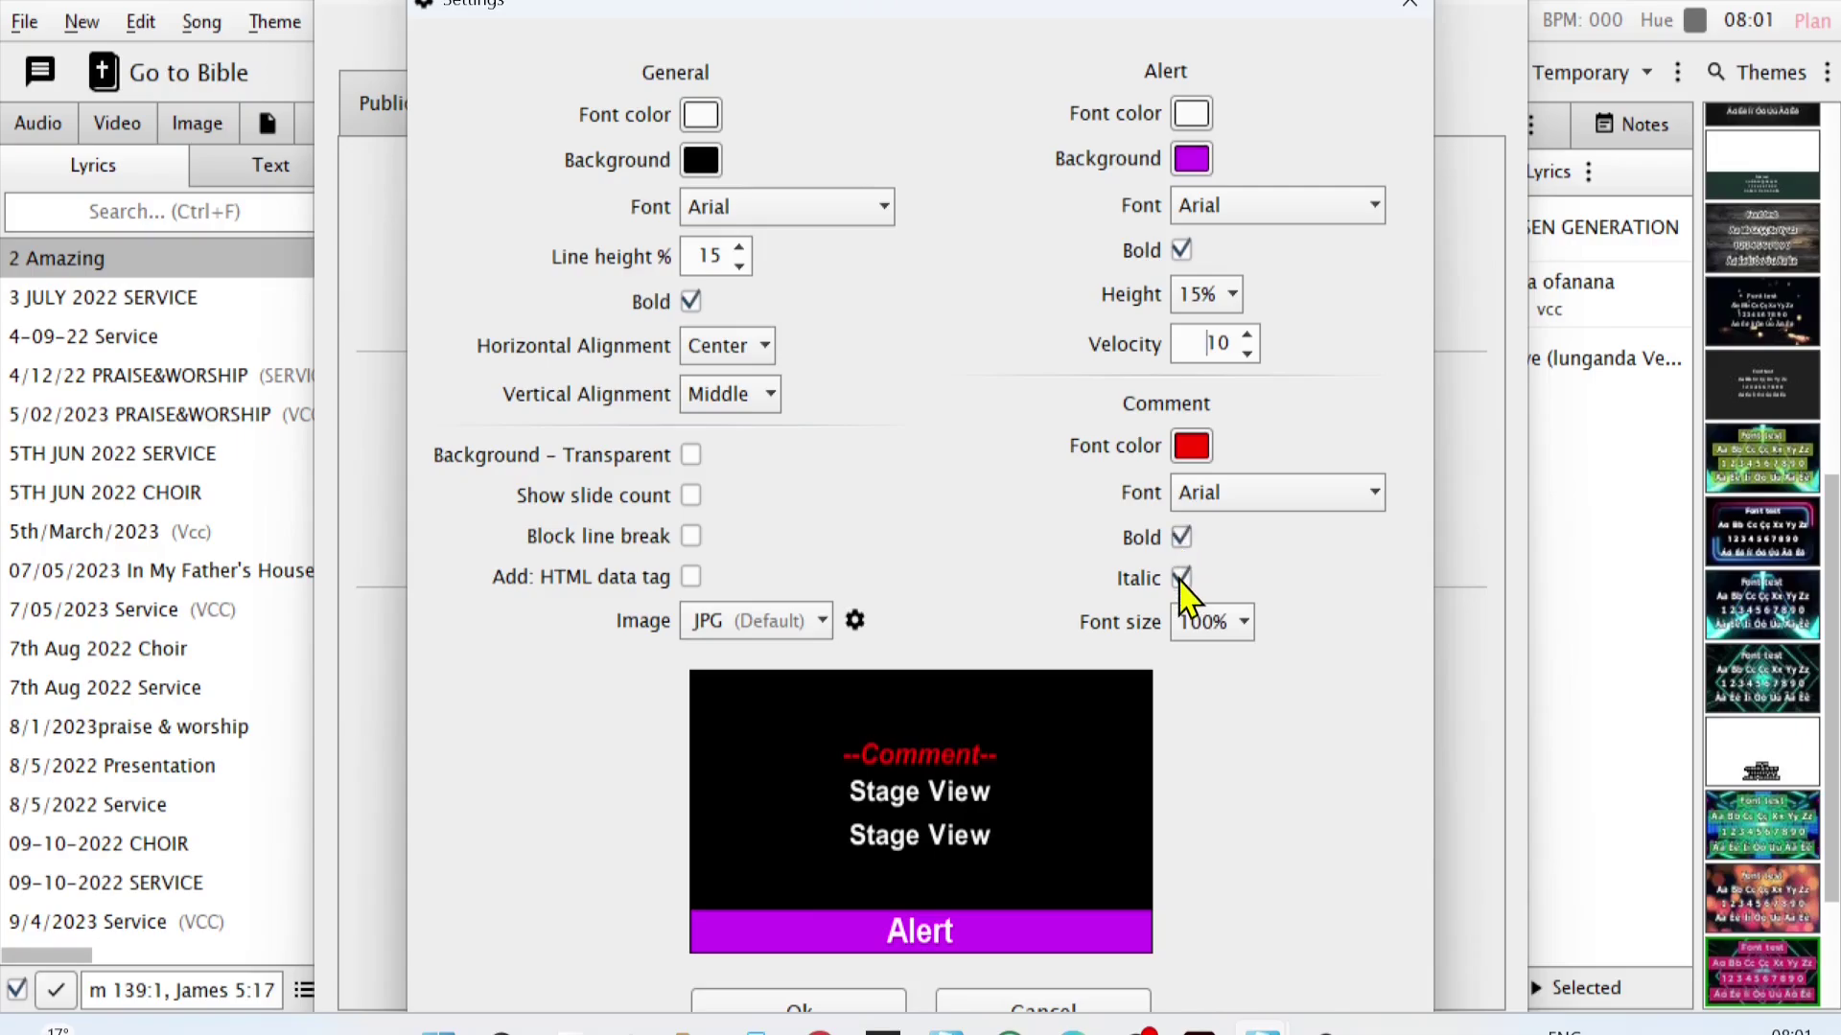
left_click(1183, 580)
left_click(1239, 623)
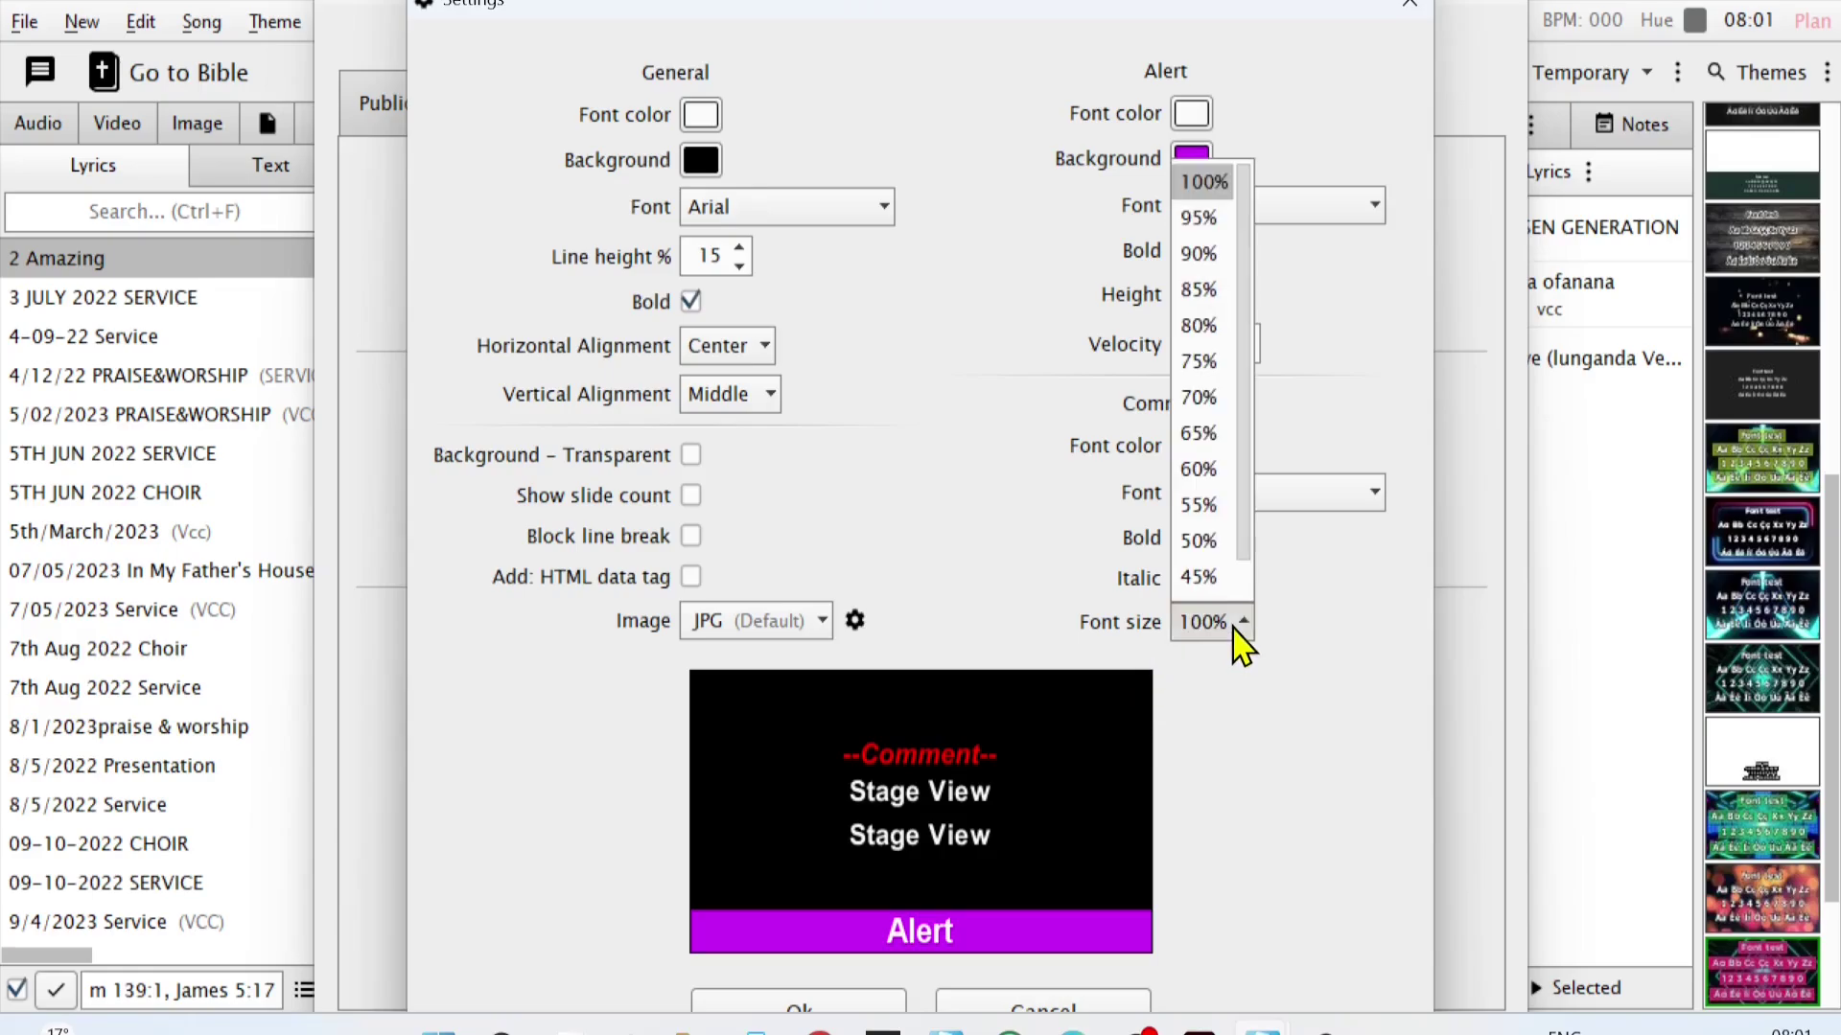
left_click(1271, 822)
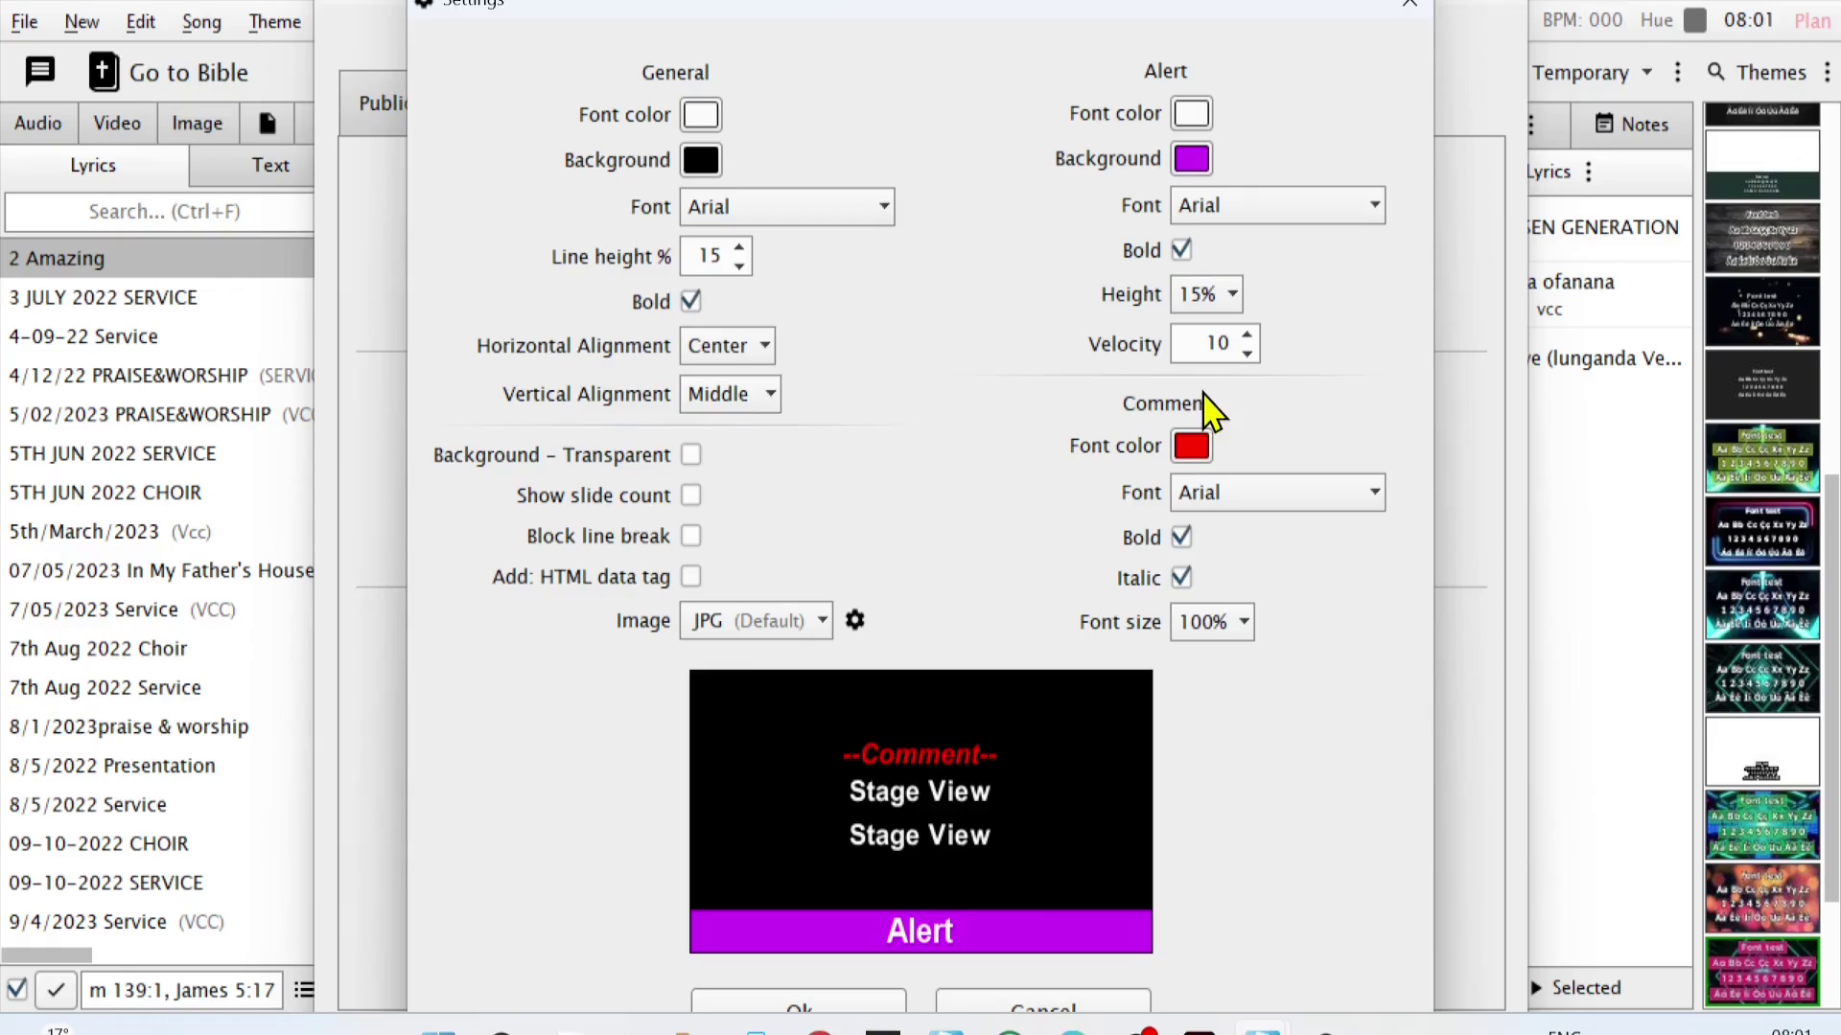
Change the HTML output image format from JPG to PNG
left_click(691, 456)
left_click(773, 621)
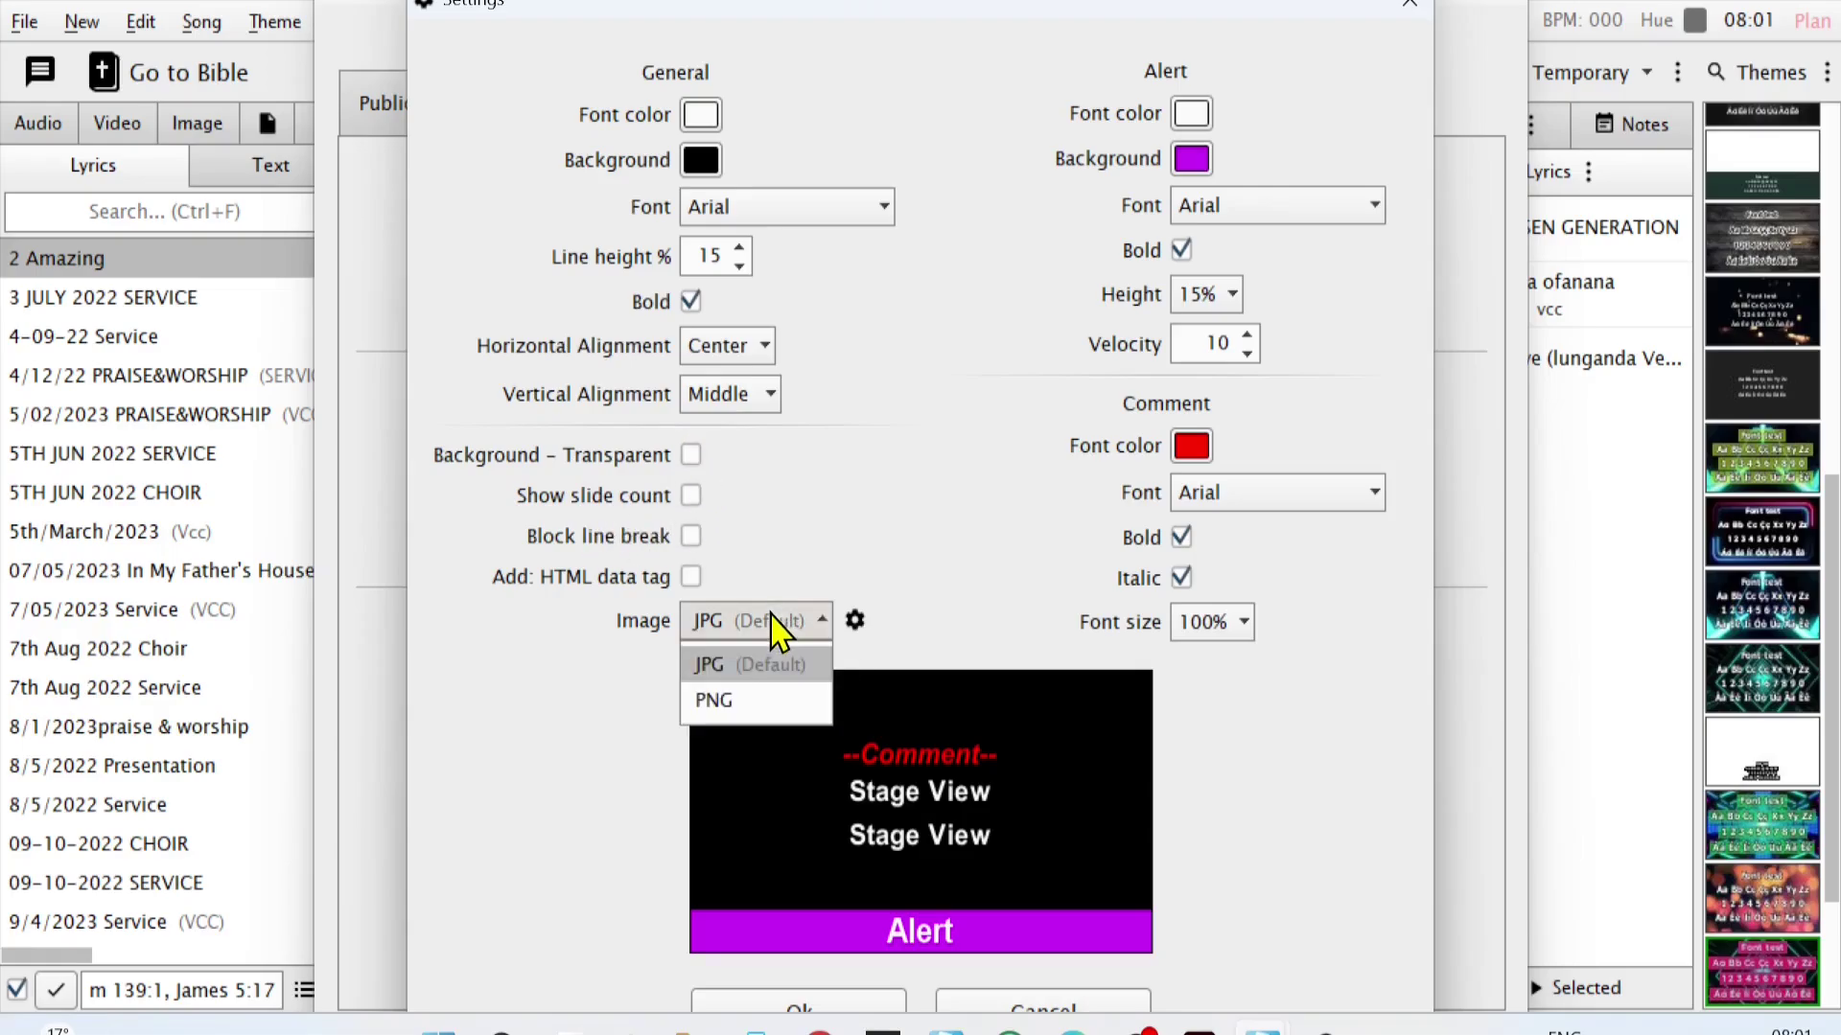
left_click(732, 701)
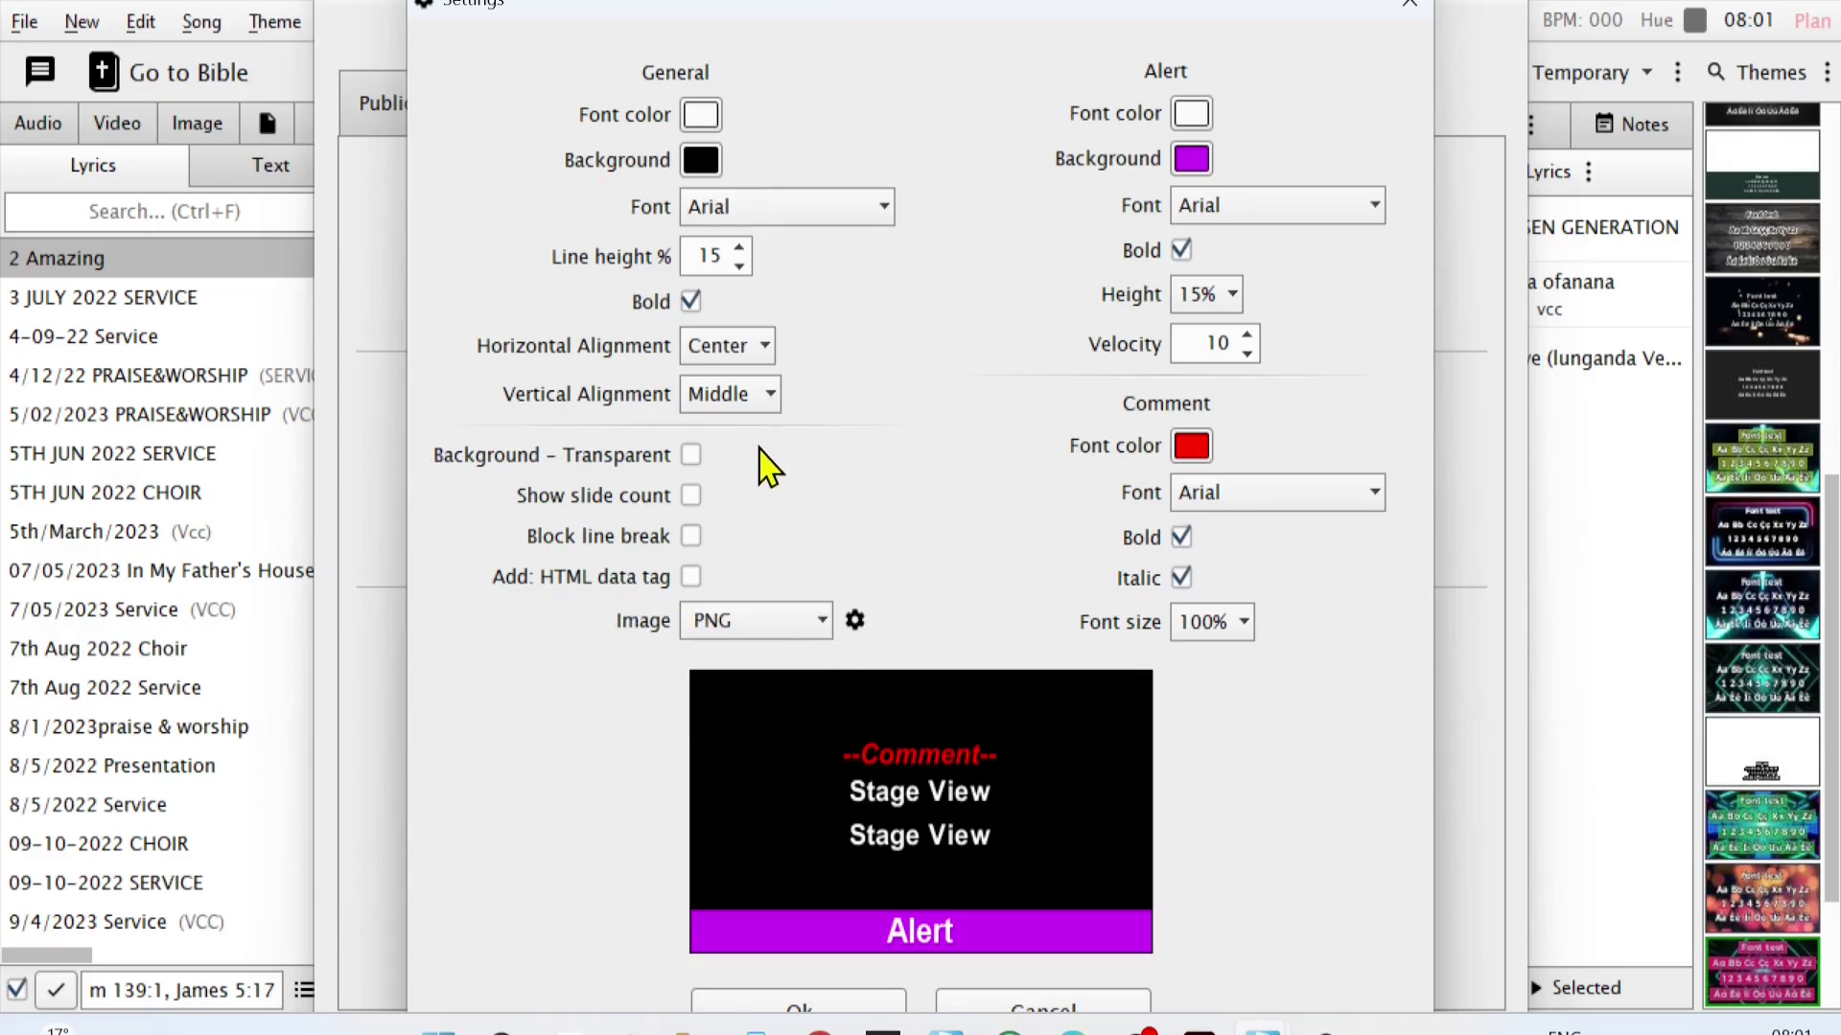
left_click_drag(1154, 17, 1168, 2)
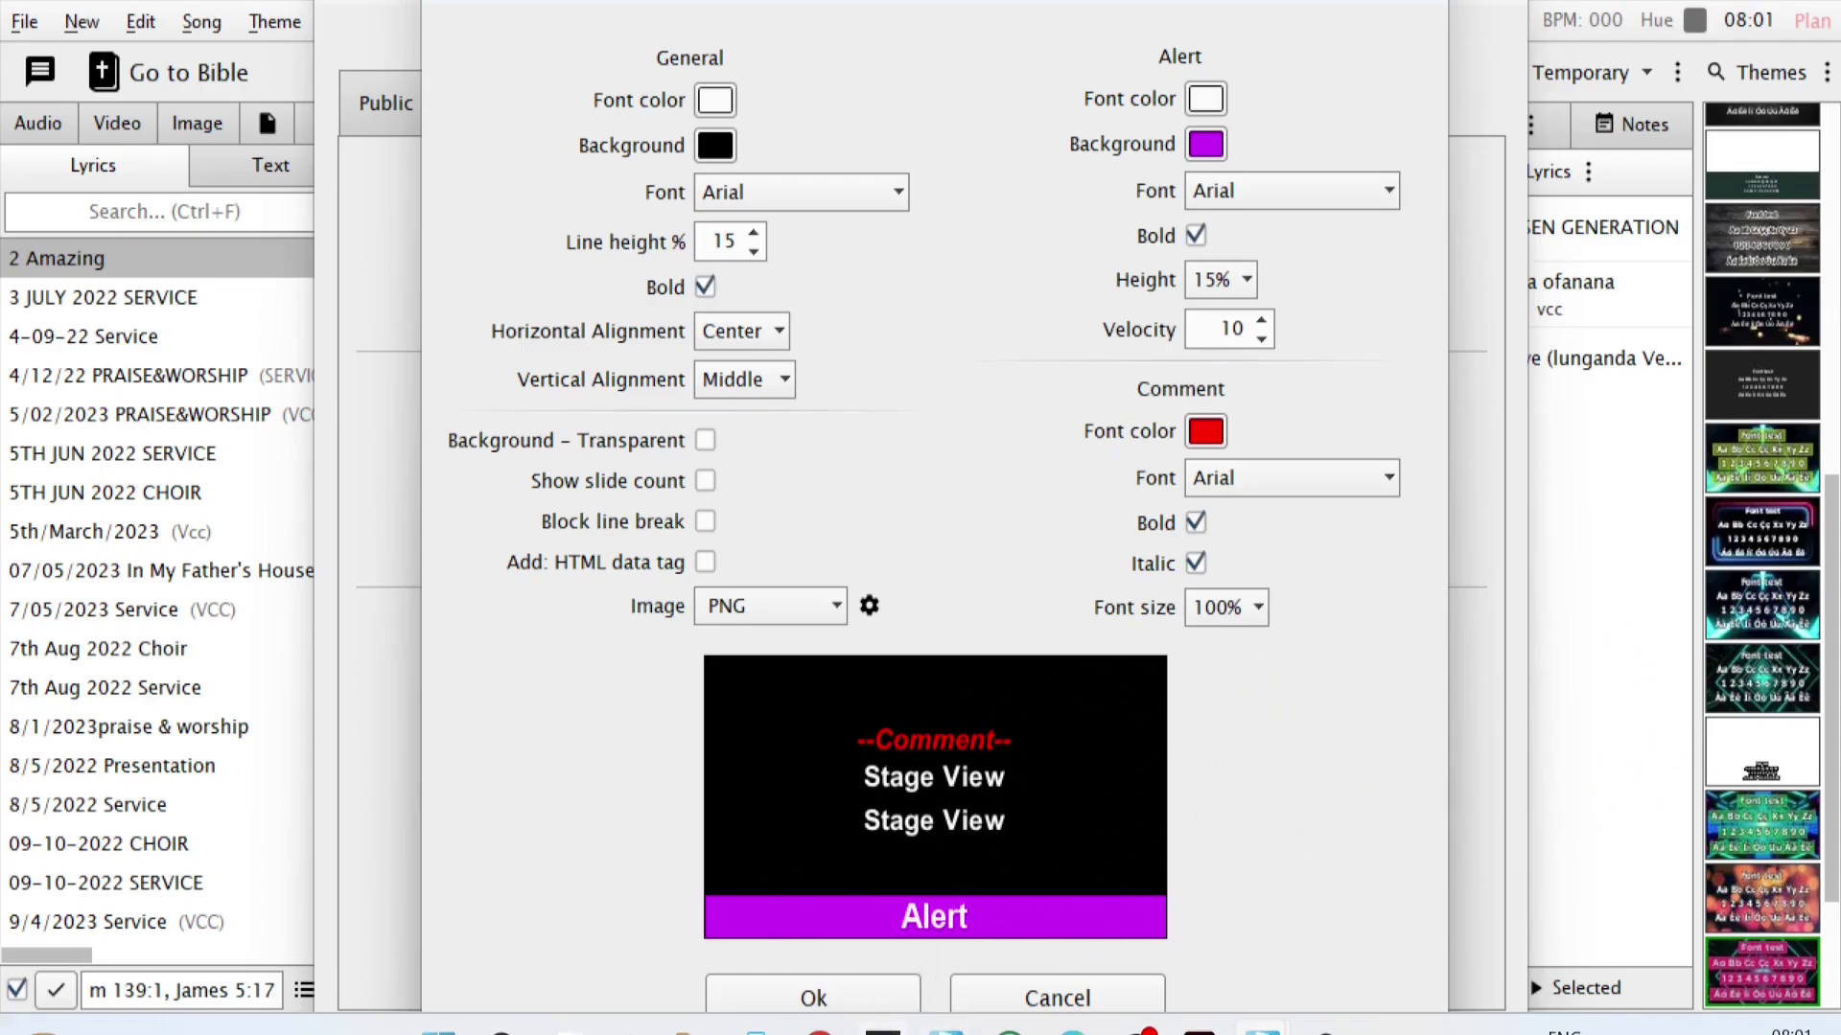
Confirm the HTML Settings with Ok and return to the HTML 3 (Streaming) options
left_click(862, 998)
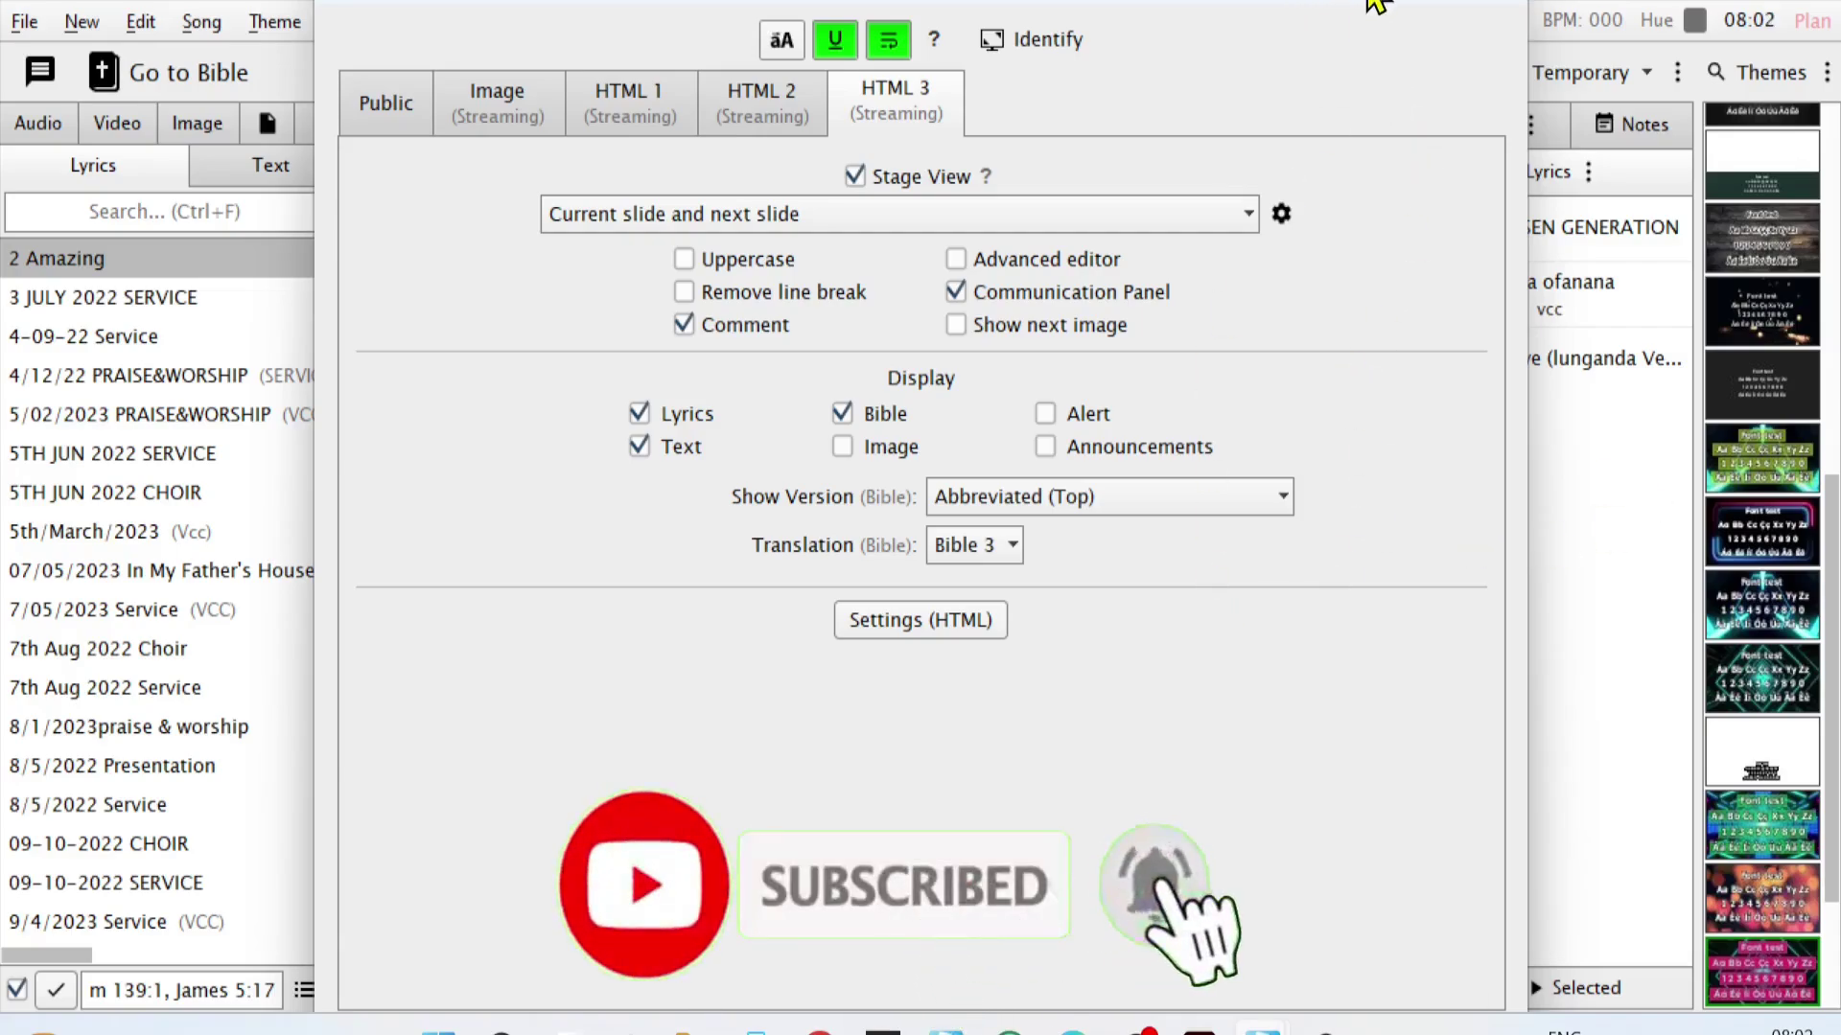
mouse_move(1366, 2)
left_mouse_down()
mouse_move(1368, 41)
mouse_move(1746, 2)
mouse_move(1373, 10)
left_mouse_up()
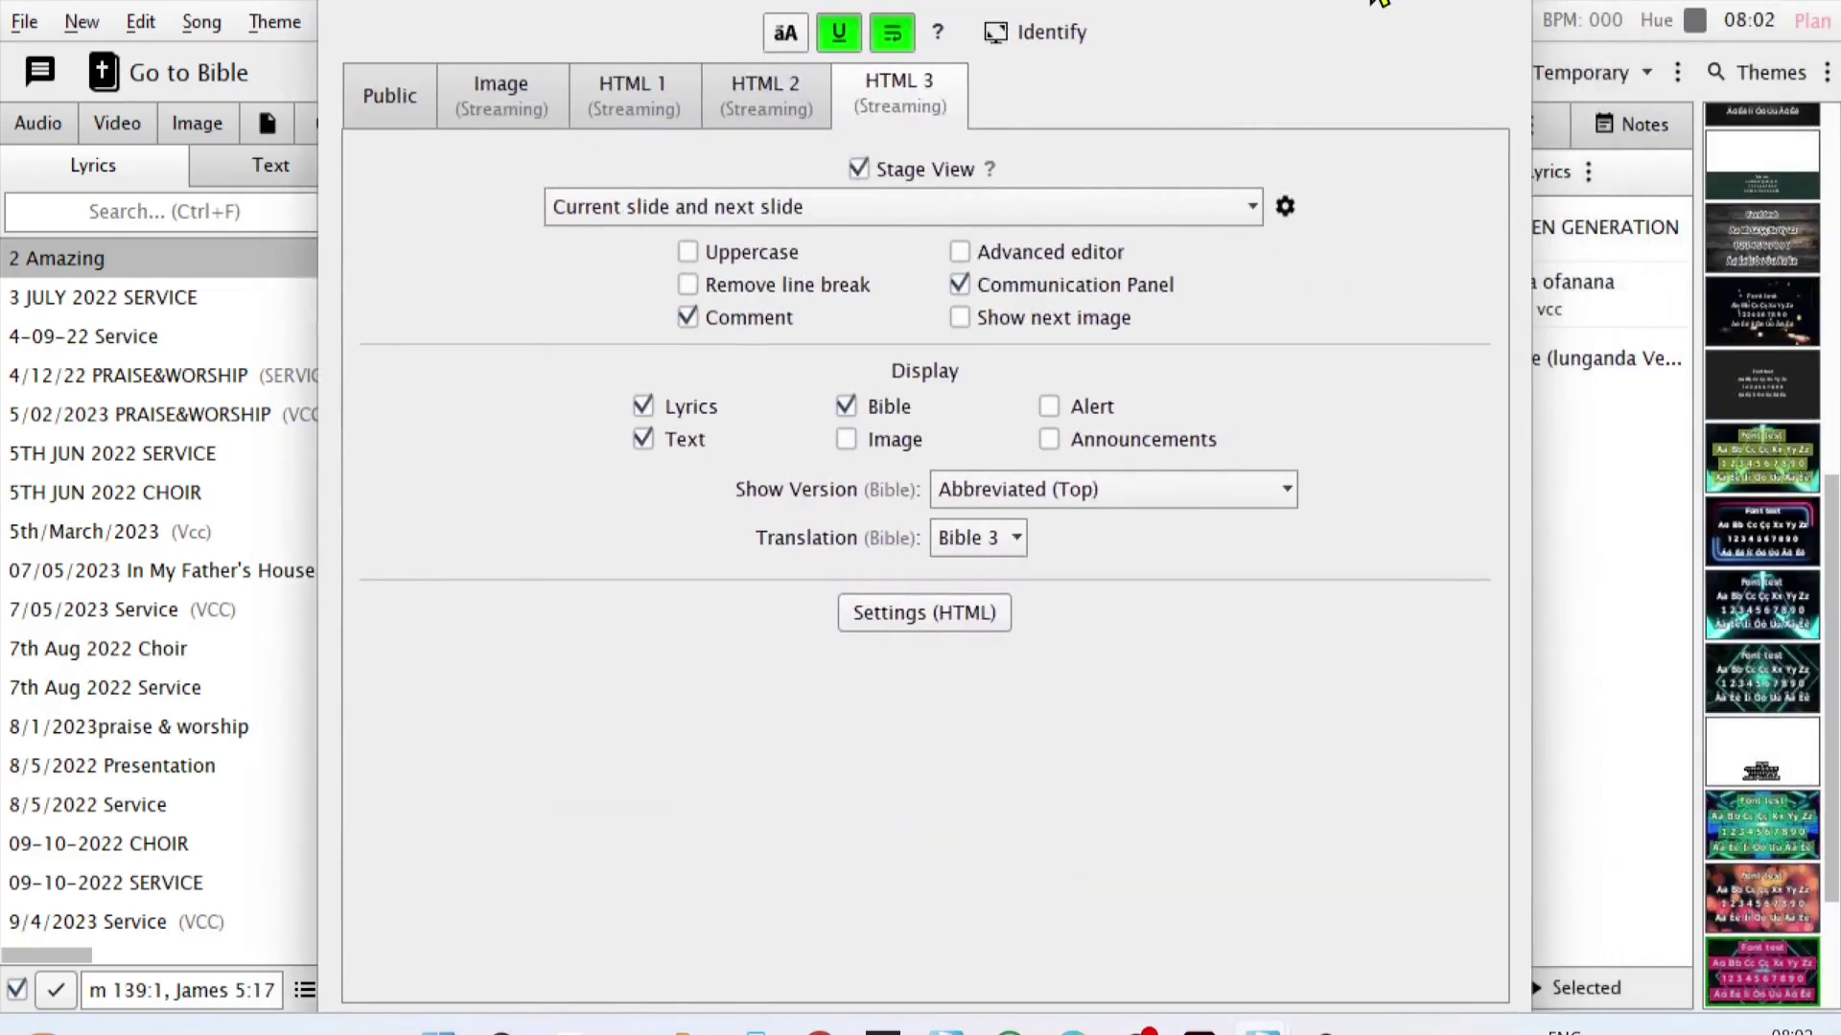